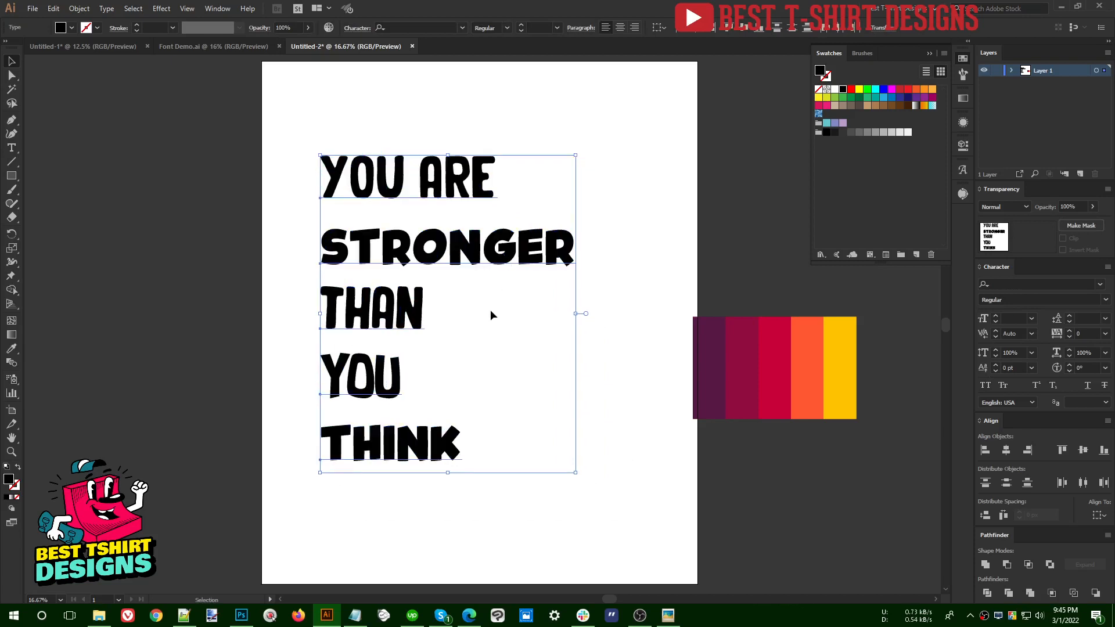
Stack STRONGER, THAN, YOU and THINK closely beneath YOU ARE, shifting each word into a roughly centred column
left_click(500, 312)
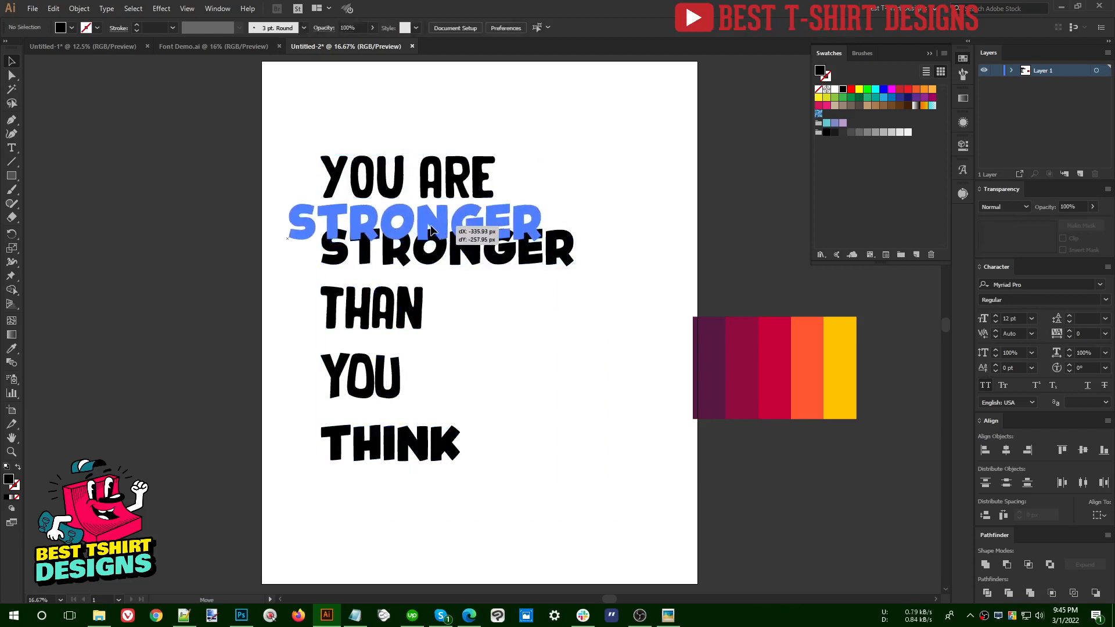
left_click_drag(400, 321, 430, 286)
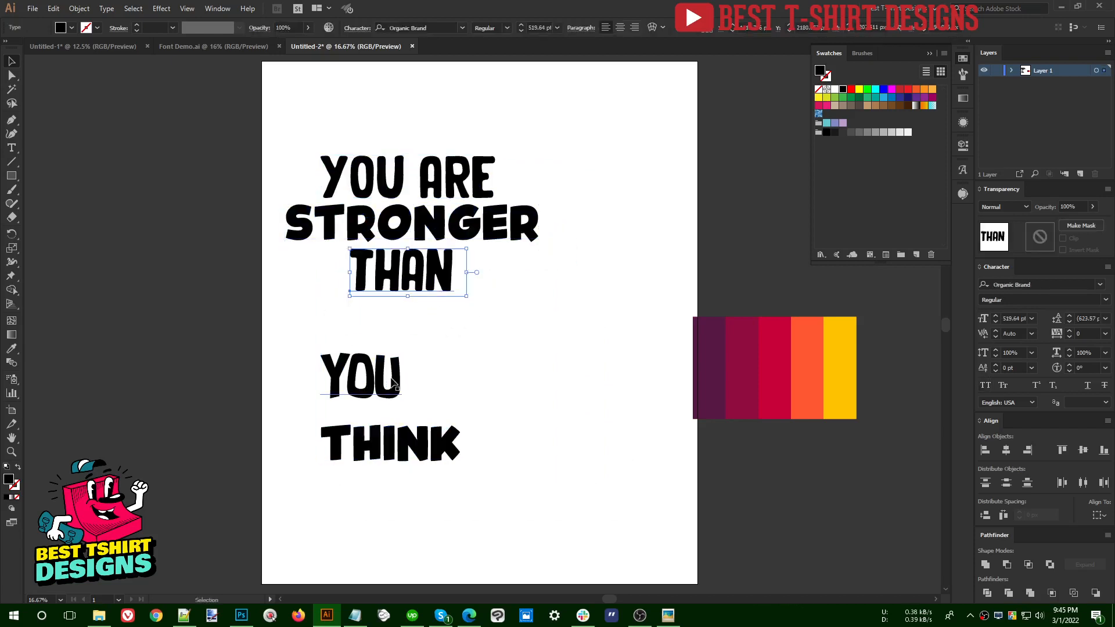
left_click_drag(389, 383, 447, 325)
left_click_drag(439, 455, 467, 385)
Move the whole text stack toward the middle of the artboard and align all lines to a common horizontal centre
left_click_drag(596, 453, 319, 119)
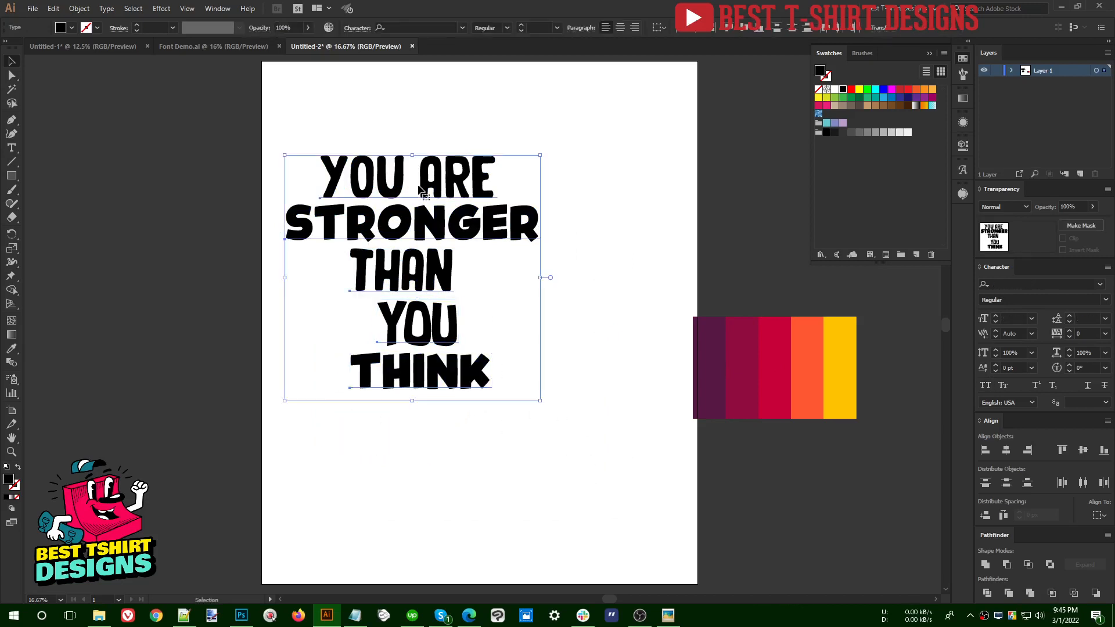
left_click_drag(447, 185, 472, 226)
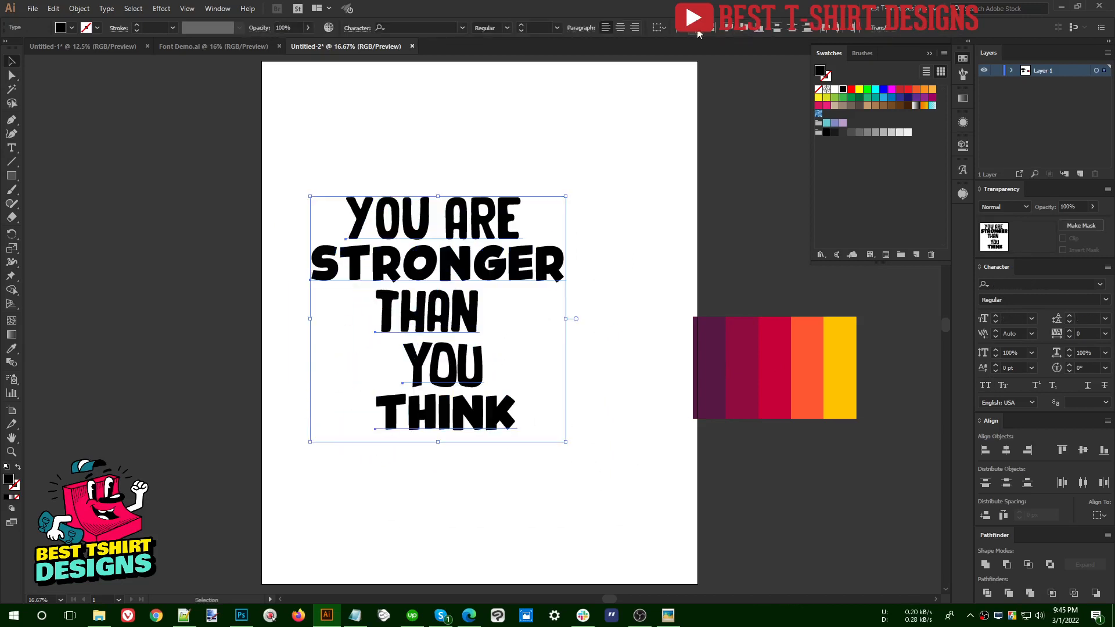
left_click(697, 29)
left_click(431, 156)
left_click_drag(326, 152, 586, 472)
left_click(606, 387)
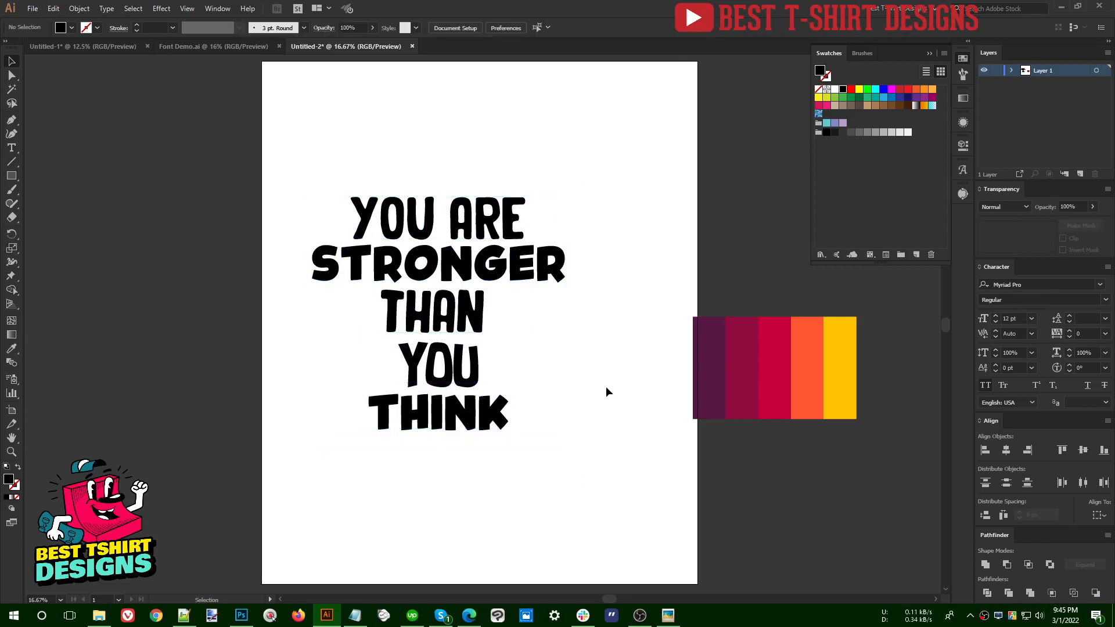
left_click_drag(291, 161, 600, 482)
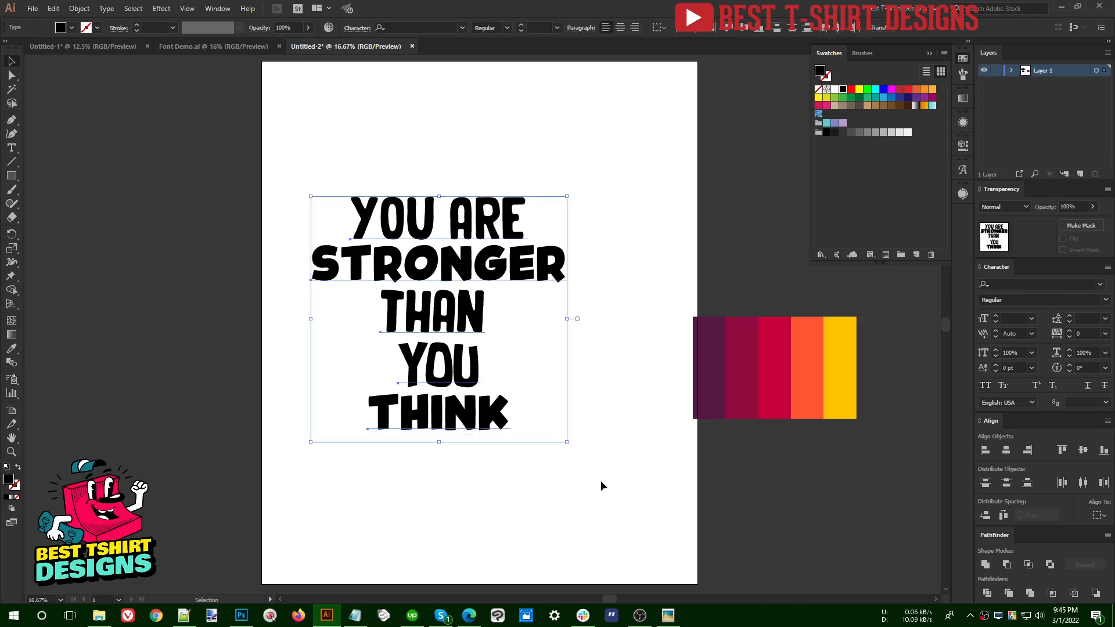
left_click(608, 409)
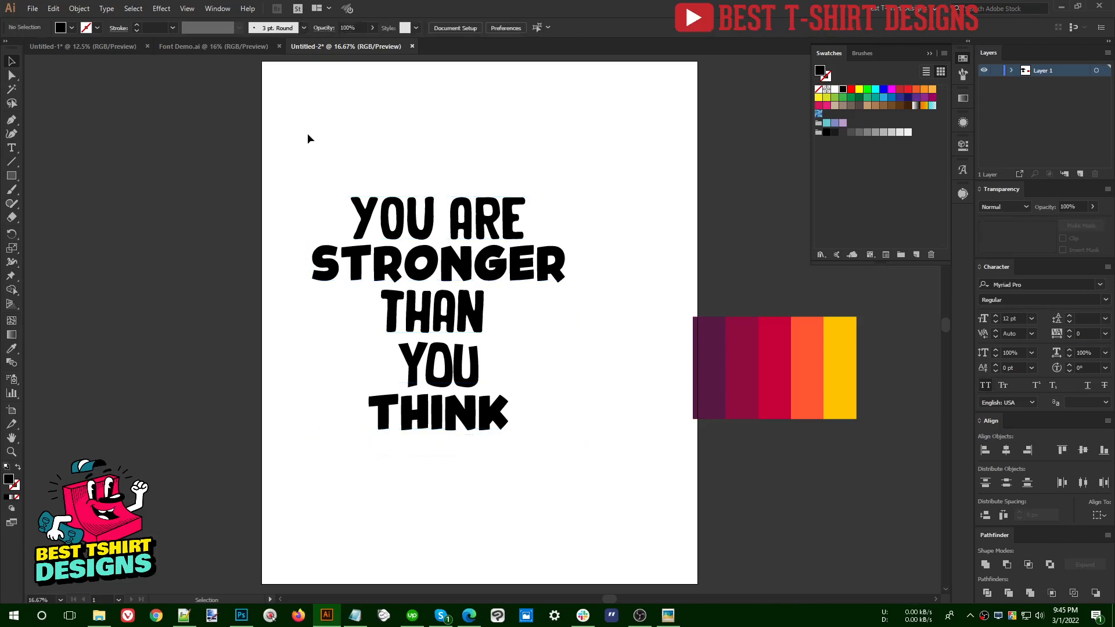
left_click_drag(293, 148, 608, 513)
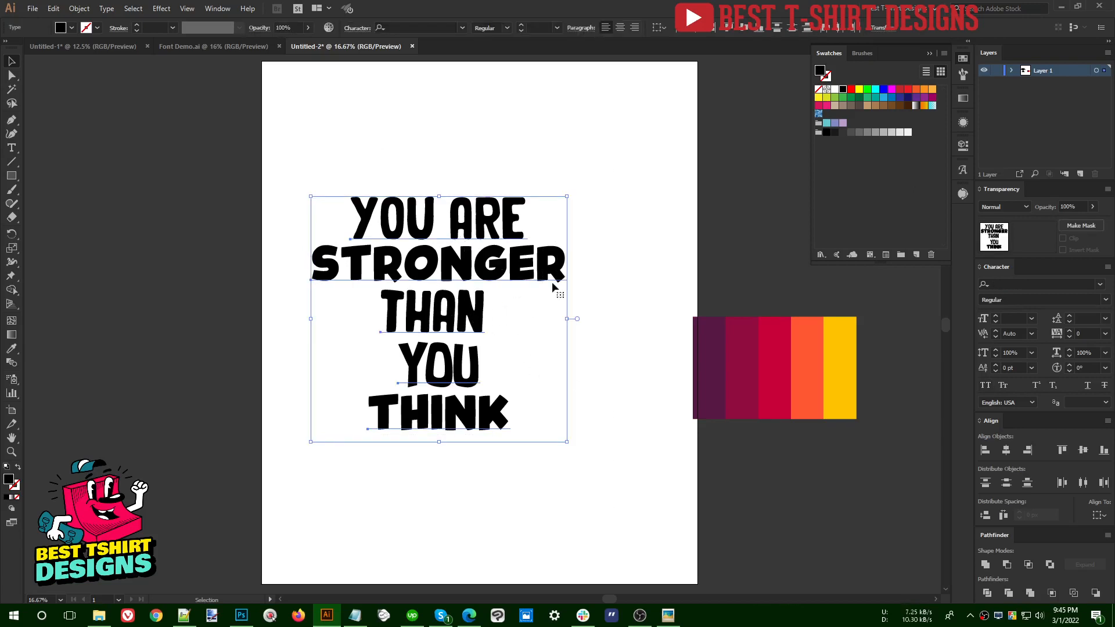
left_click_drag(614, 496, 274, 134)
left_click(447, 151)
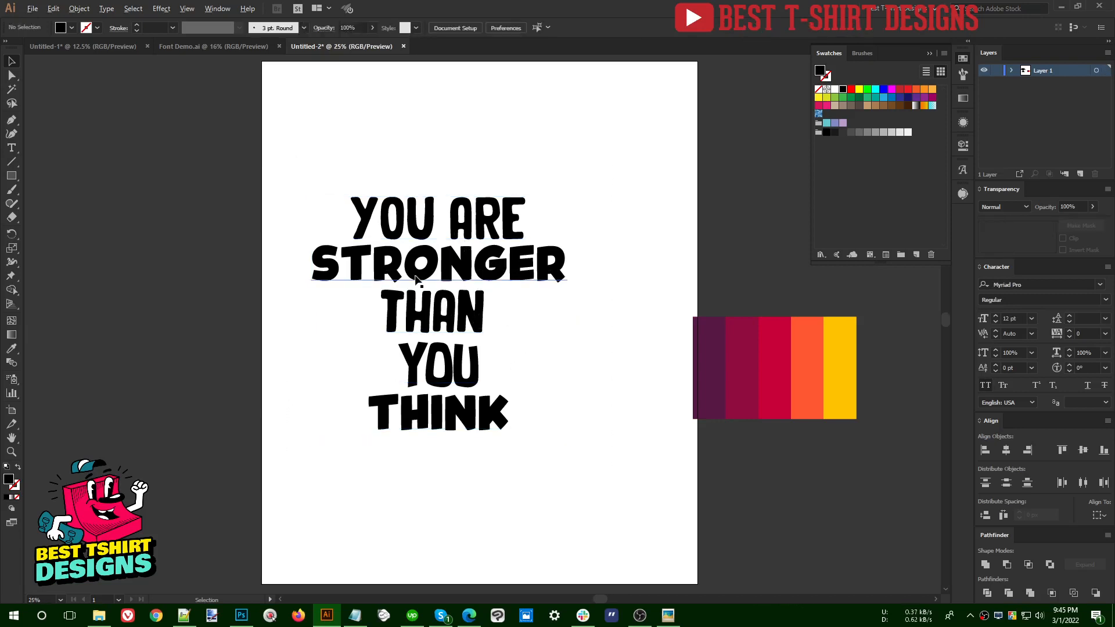
key("ctrl+equal")
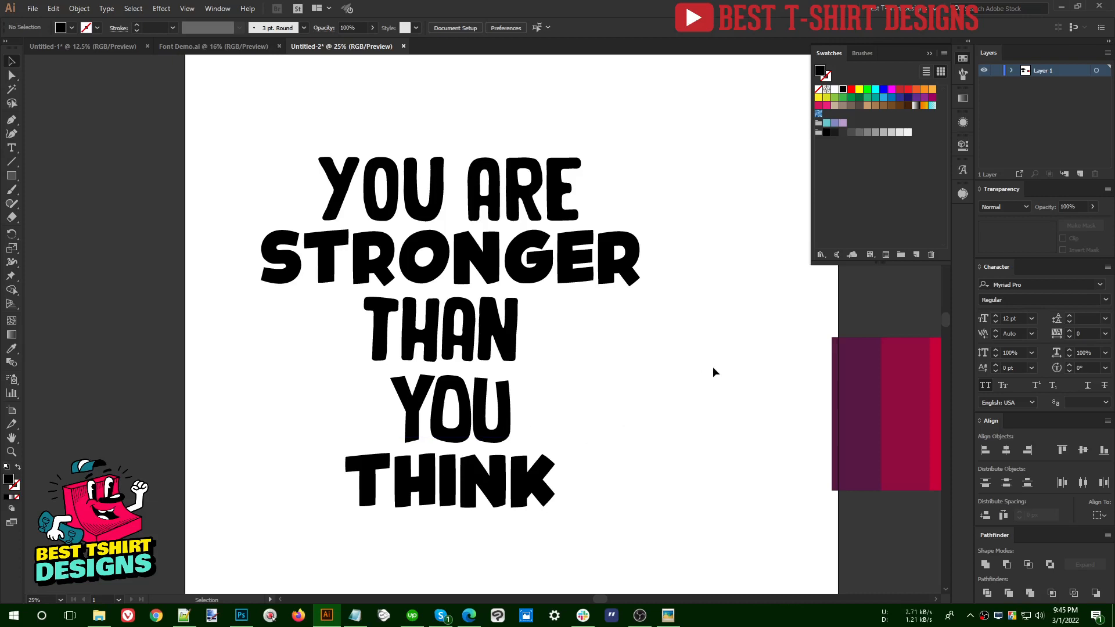
left_click(524, 266)
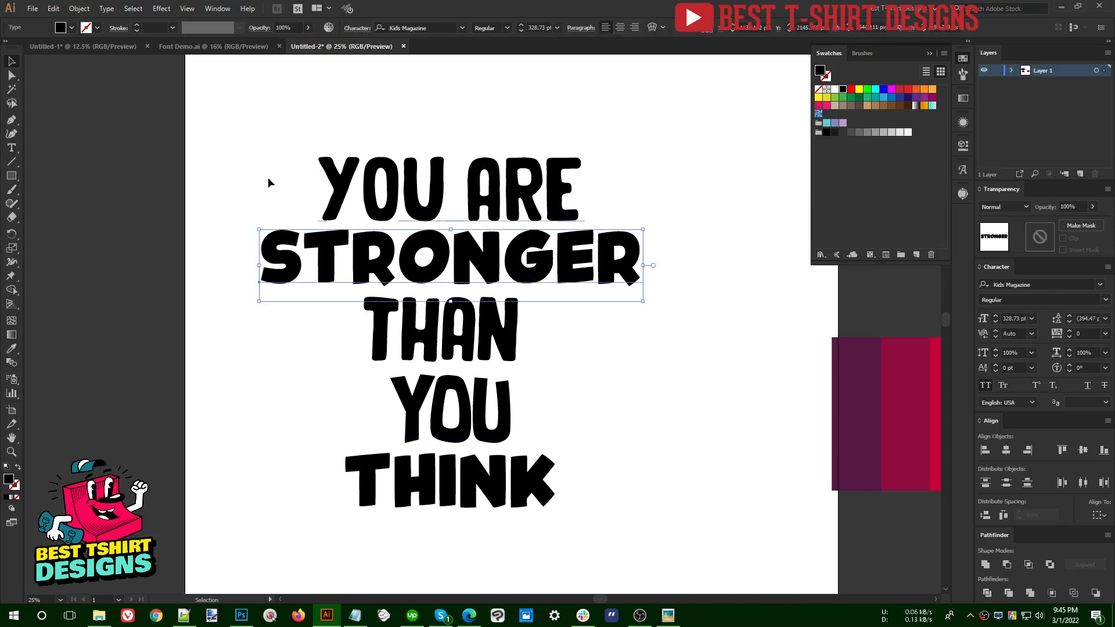
left_click(685, 414)
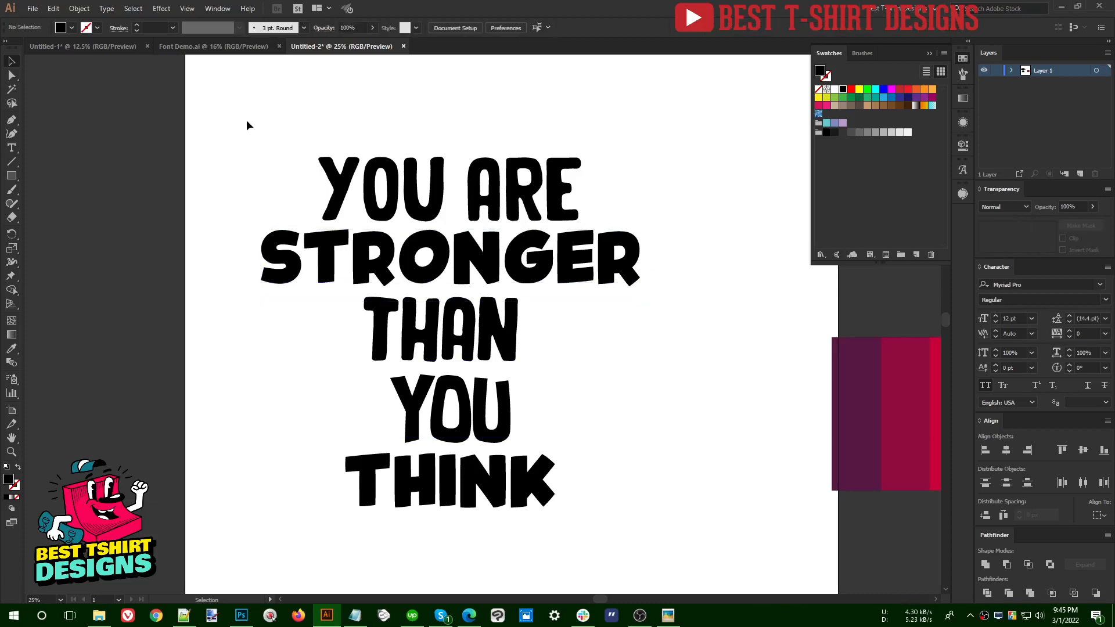
left_click_drag(239, 121, 675, 566)
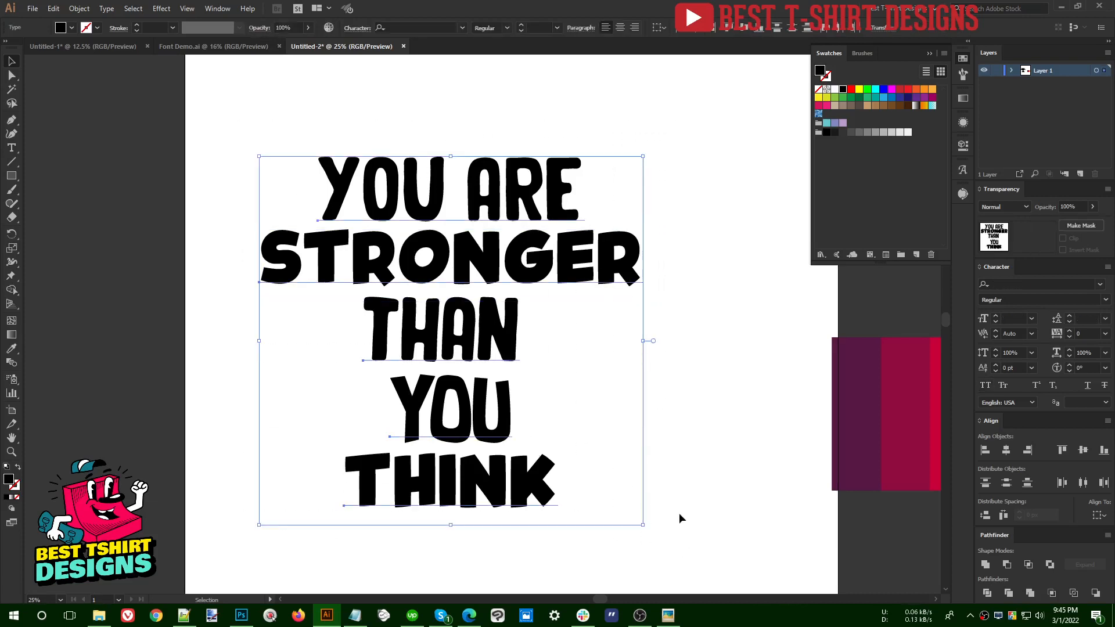
left_click(674, 529)
left_click_drag(574, 447, 222, 126)
key("ctrl+shift+a")
scroll(444, 340, "down", 1)
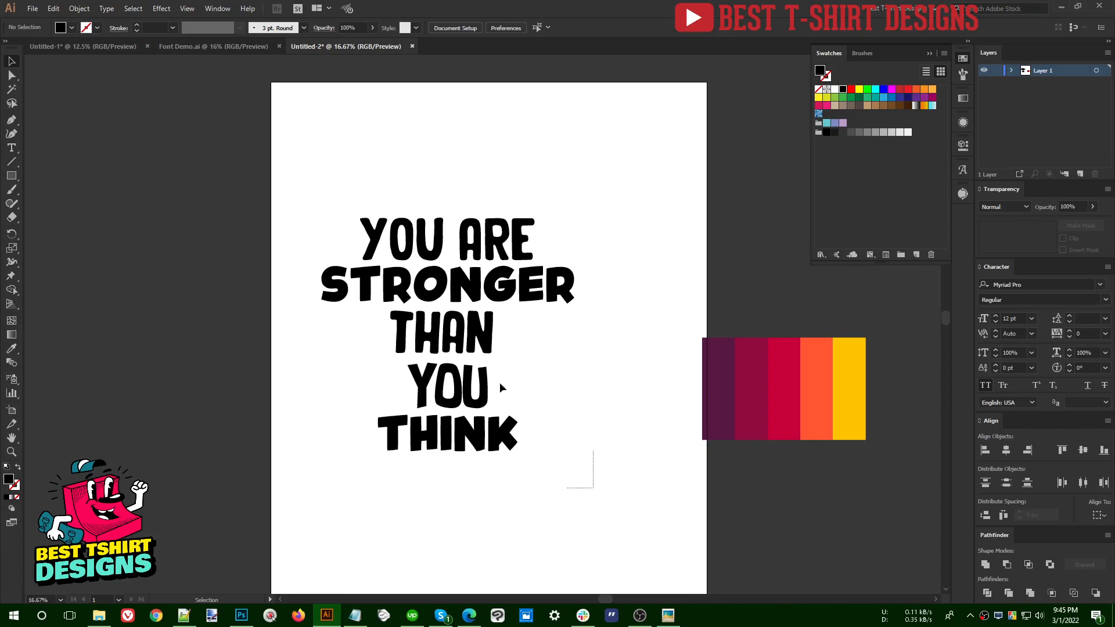
Shift the complete five-line text stack slightly upward on the artboard
left_click_drag(499, 385, 281, 179)
left_click_drag(497, 300, 493, 266)
left_click_drag(296, 153, 601, 478)
left_click_drag(485, 265, 468, 283)
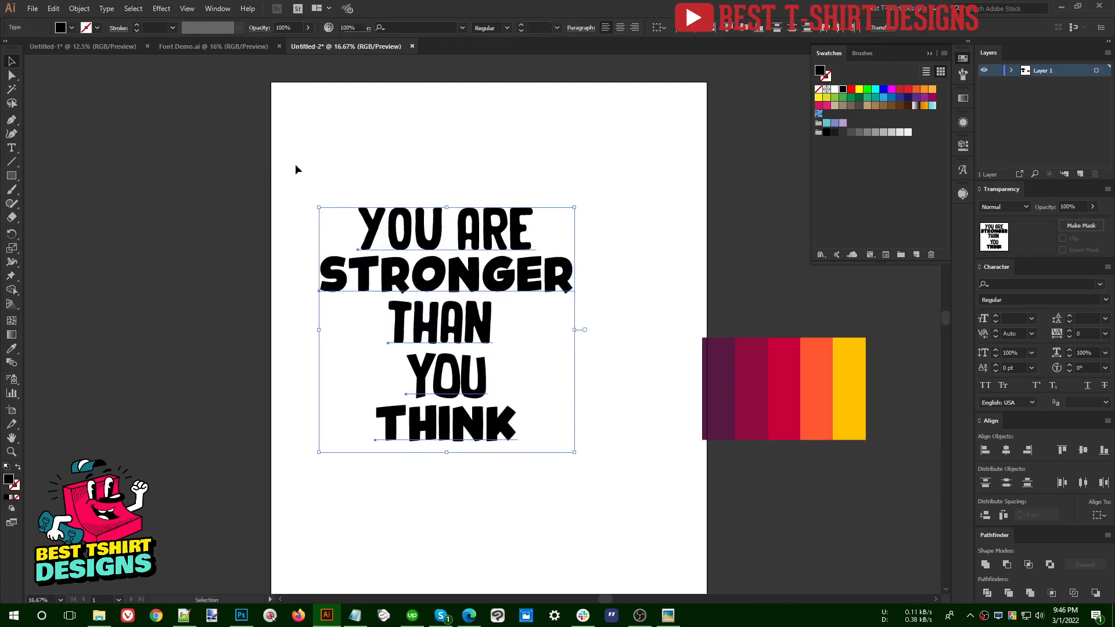
left_click_drag(296, 165, 602, 502)
left_click(621, 392)
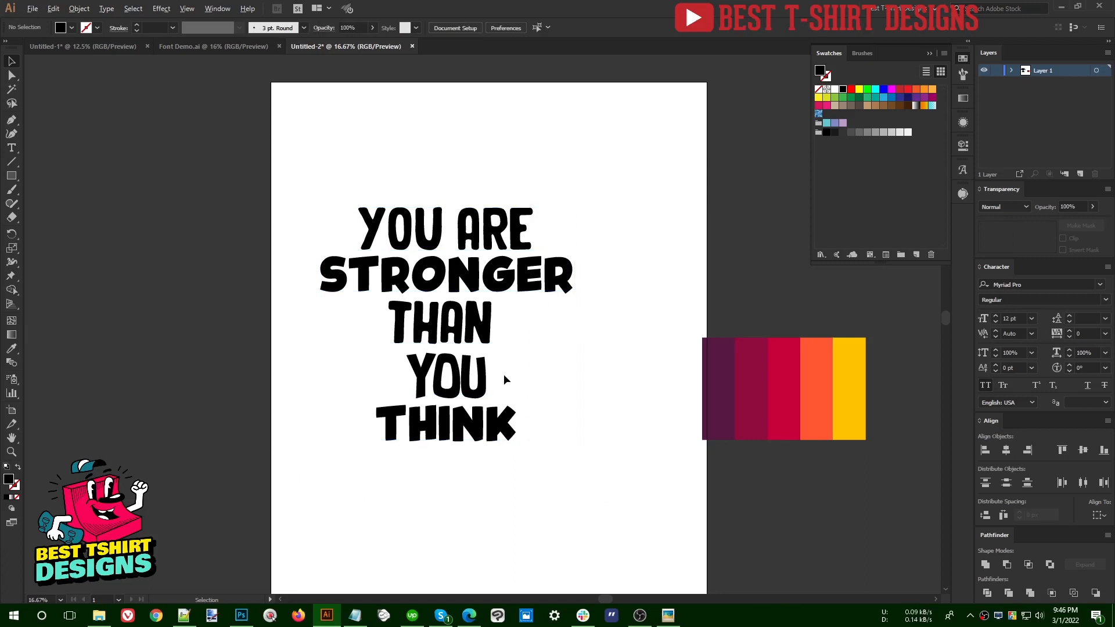
key("ctrl+plus")
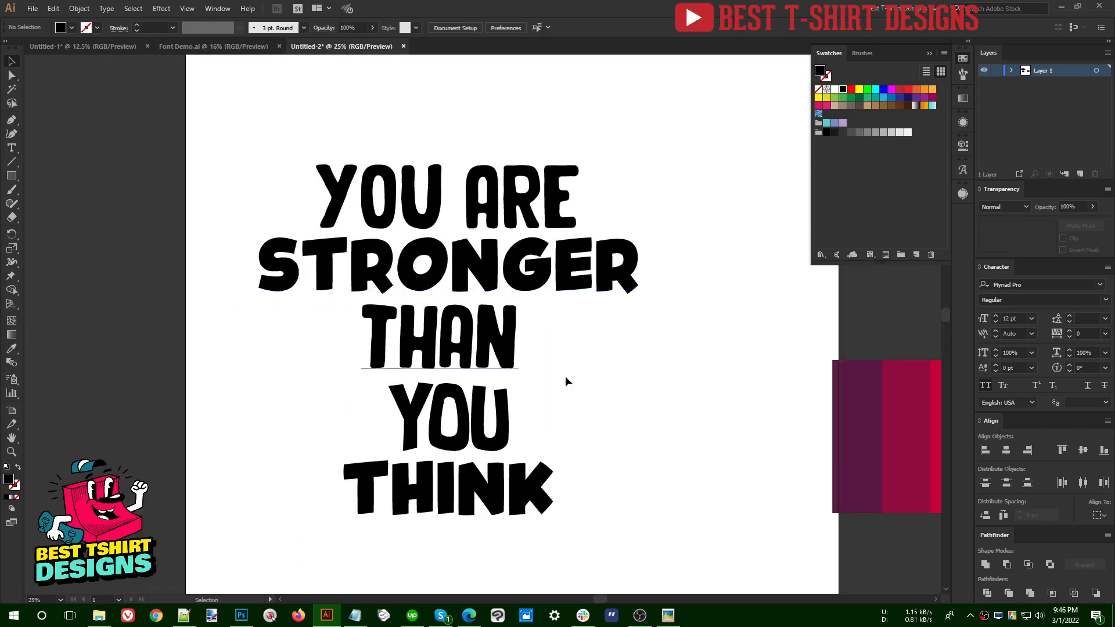
scroll(558, 377, "down", 2)
scroll(552, 366, "up", 1)
left_click_drag(227, 99, 692, 517)
left_click(674, 392)
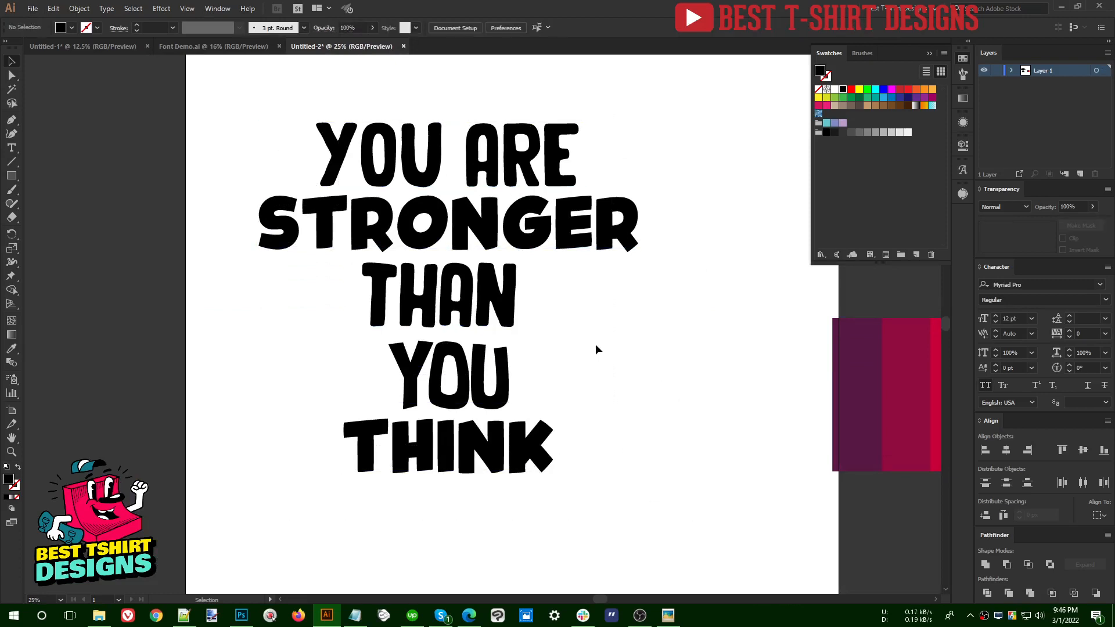
left_click_drag(328, 376, 571, 393)
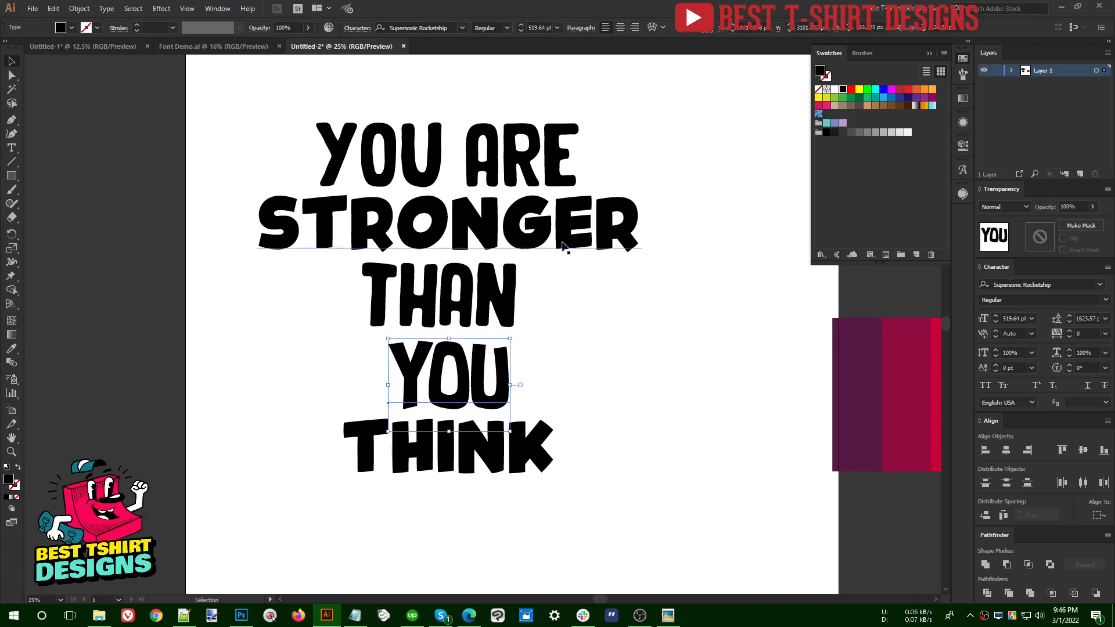
left_click(540, 237)
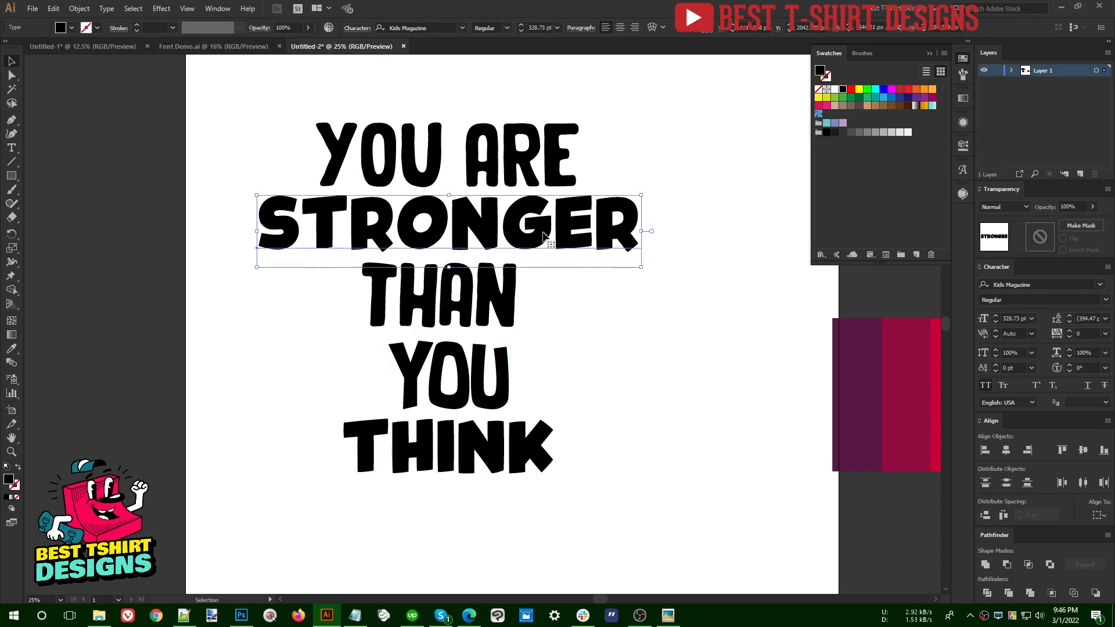
left_click(609, 340)
Convert all five text lines to outlines
left_click_drag(644, 484, 380, 162)
right_click(379, 158)
left_click(423, 238)
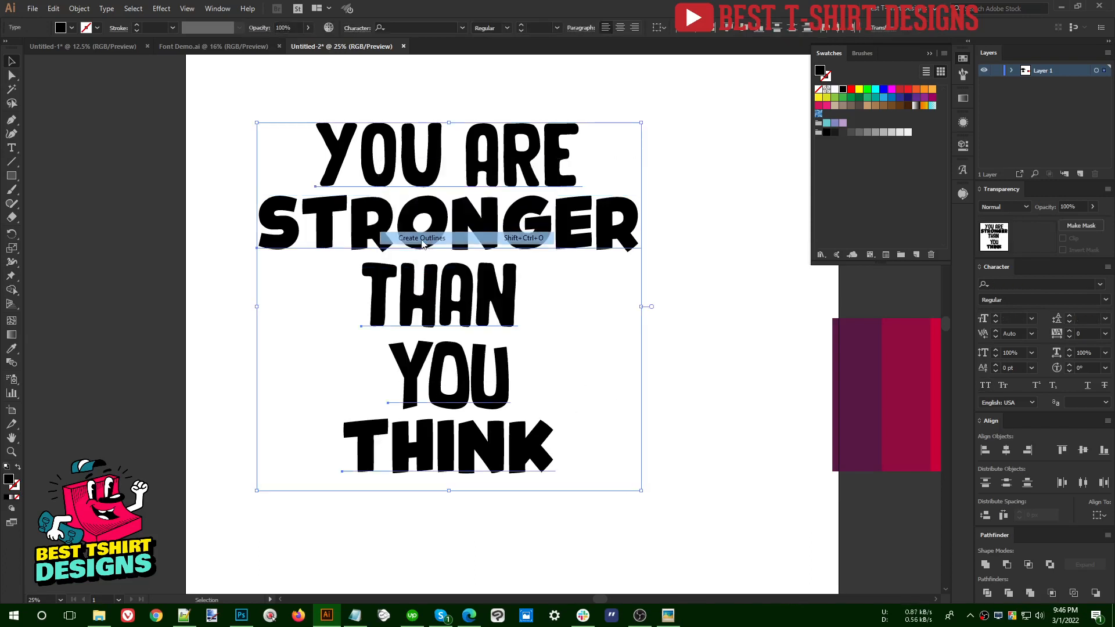
left_click(628, 366)
scroll(576, 343, "up", 1)
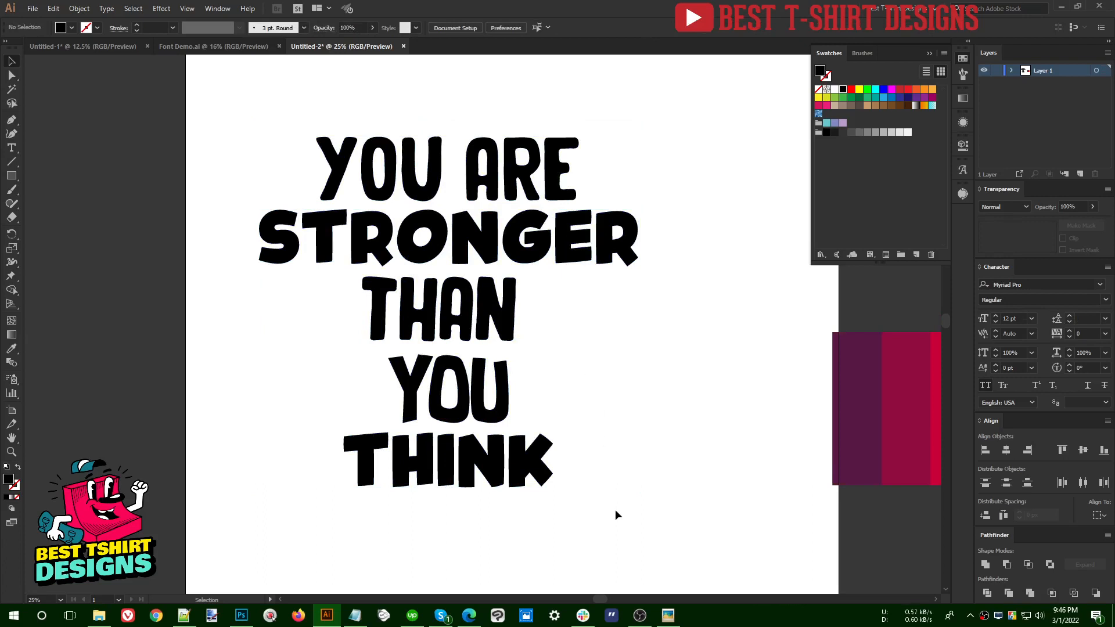
left_click_drag(615, 510, 283, 116)
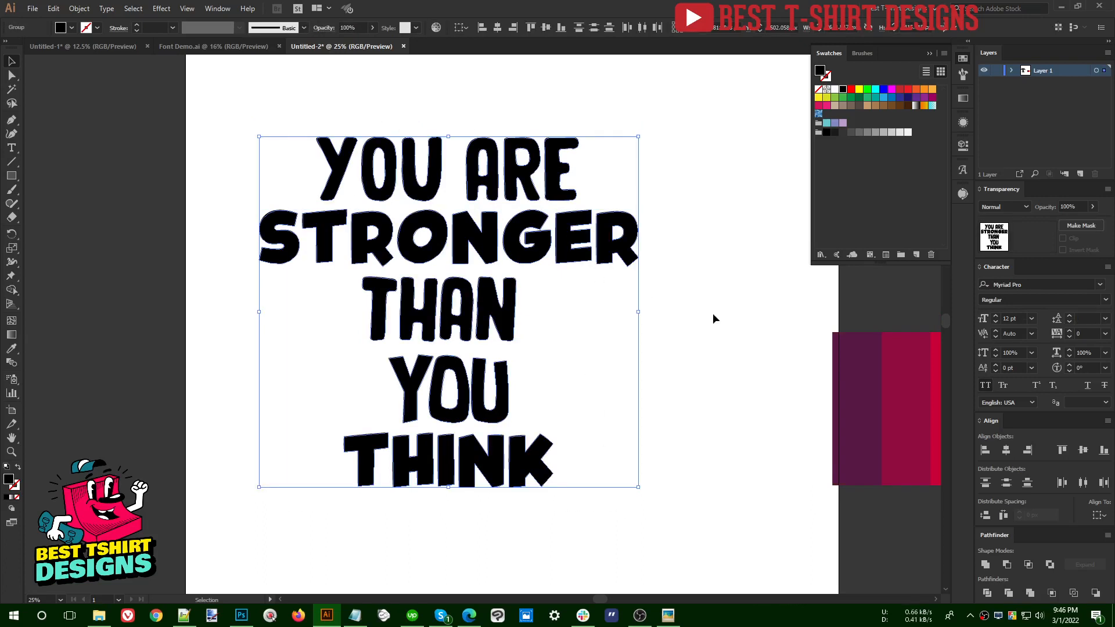
left_click(596, 327)
Scale YOU up from its centre to about 1559 px wide and move THINK and YOU down so the words stop overlapping
scroll(554, 316, "down", 2)
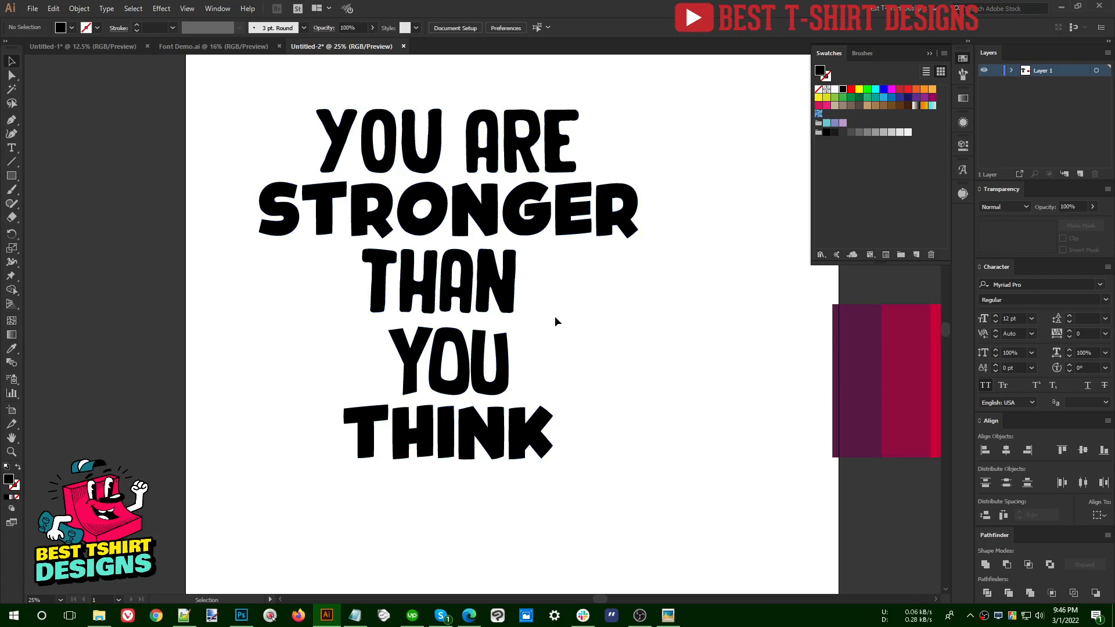
left_click(473, 339)
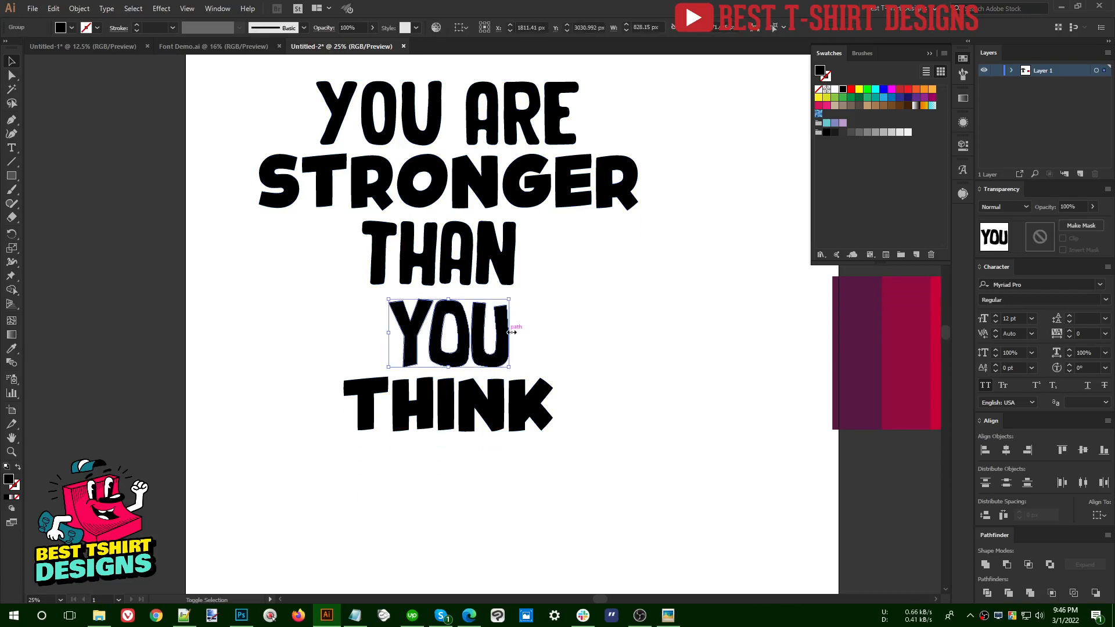
left_click_drag(509, 332, 561, 333)
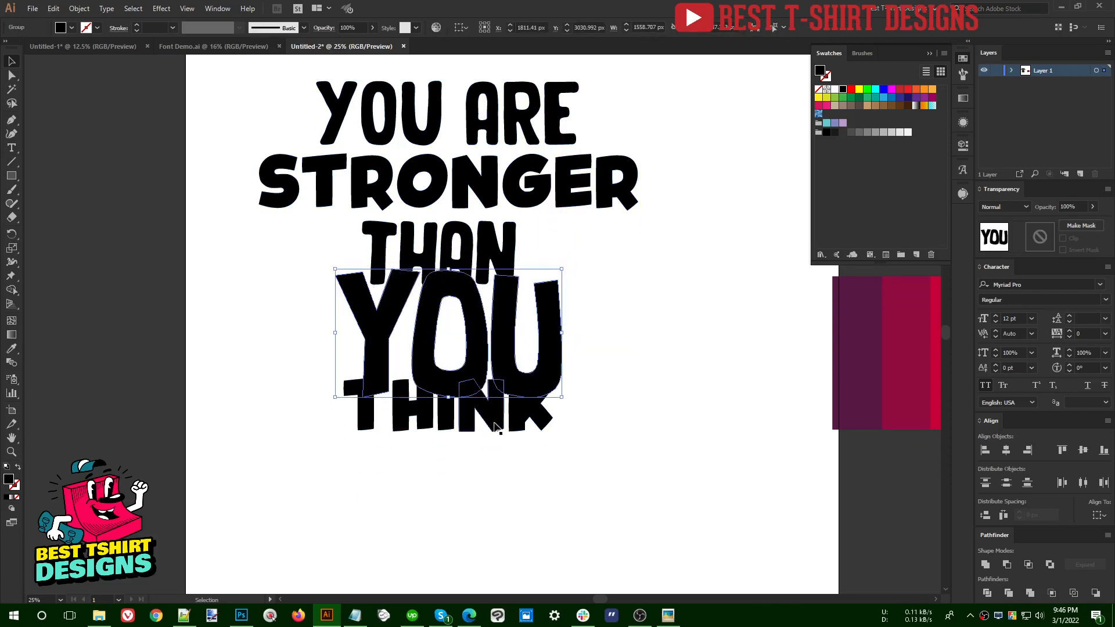
left_click_drag(498, 418, 504, 471)
left_click_drag(477, 345, 480, 365)
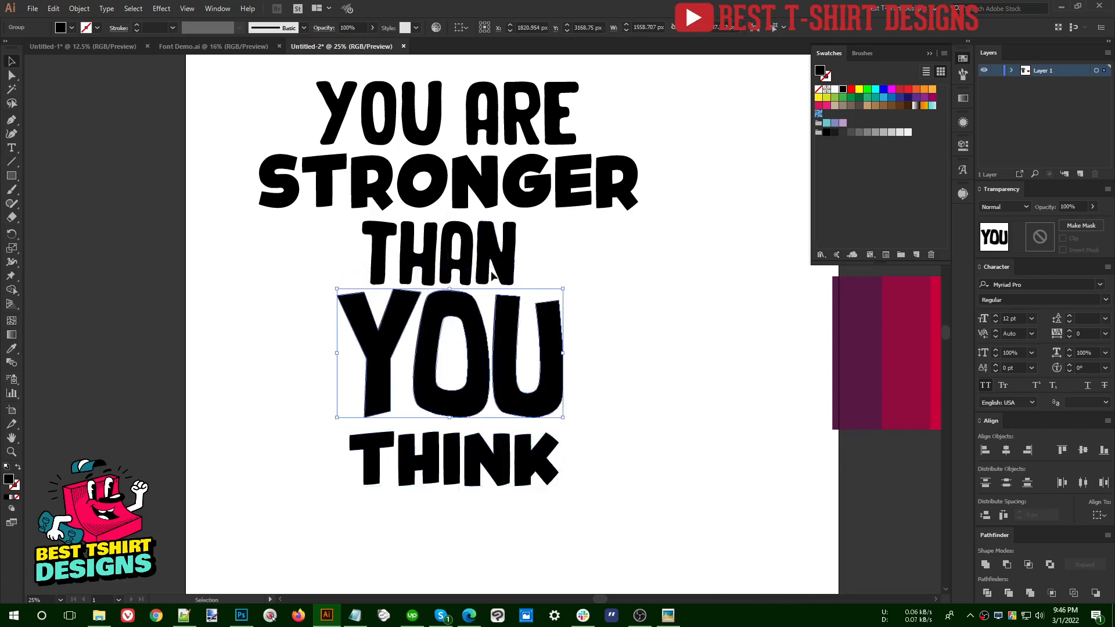
Move YOU and THINK down together and enlarge THAN to about 1602 px wide between STRONGER and YOU
scroll(454, 390, "down", 1)
left_click_drag(584, 474, 466, 398)
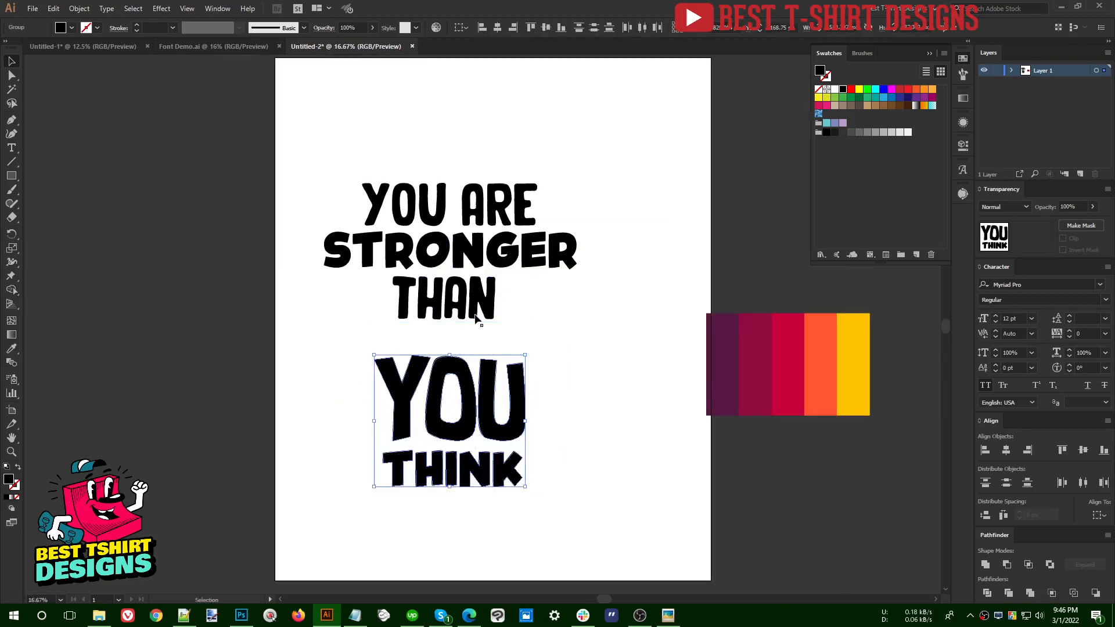
left_click(475, 314)
mouse_move(496, 298)
left_mouse_down()
mouse_move(523, 303)
mouse_move(483, 314)
left_mouse_up()
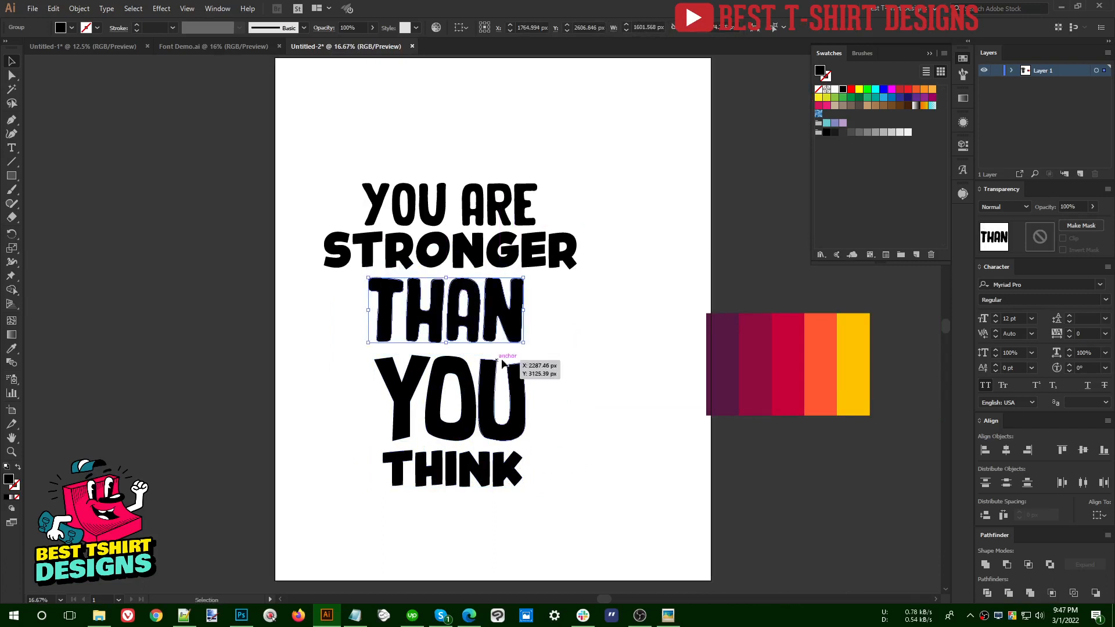
Enlarge THINK until it is wider than YOU, and align all five words to a common horizontal centre
left_click(475, 476)
mouse_move(524, 469)
left_mouse_down()
mouse_move(568, 475)
mouse_move(534, 483)
left_mouse_up()
left_click_drag(610, 548, 332, 132)
left_click(498, 28)
left_click(508, 98)
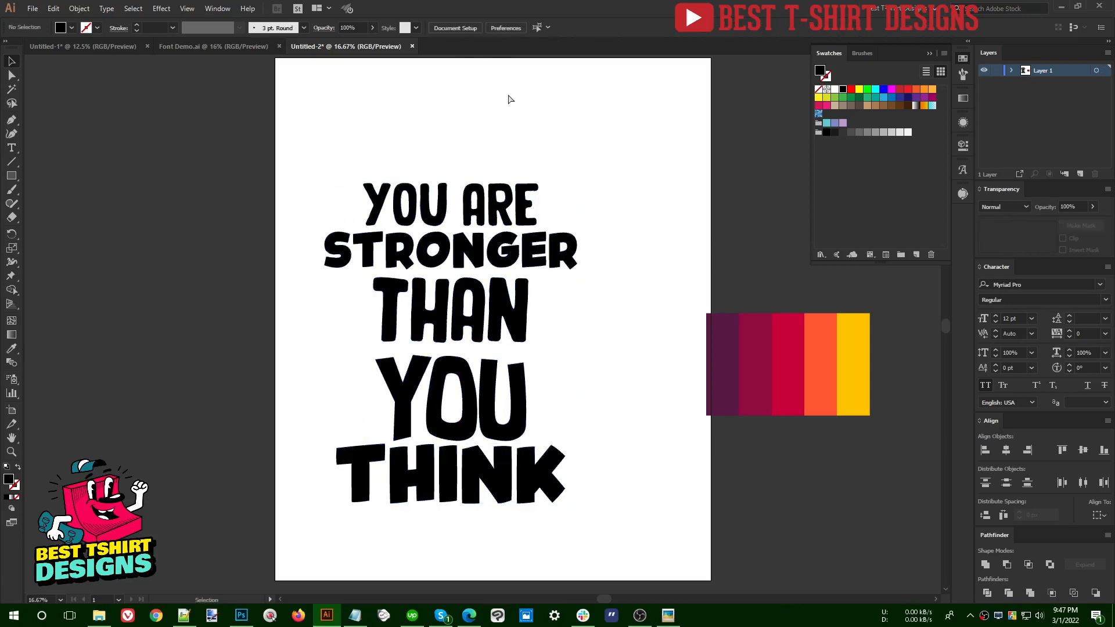
Show the rulers and place vertical guides at both outer edges of the word STRONGER
key("ctrl+r")
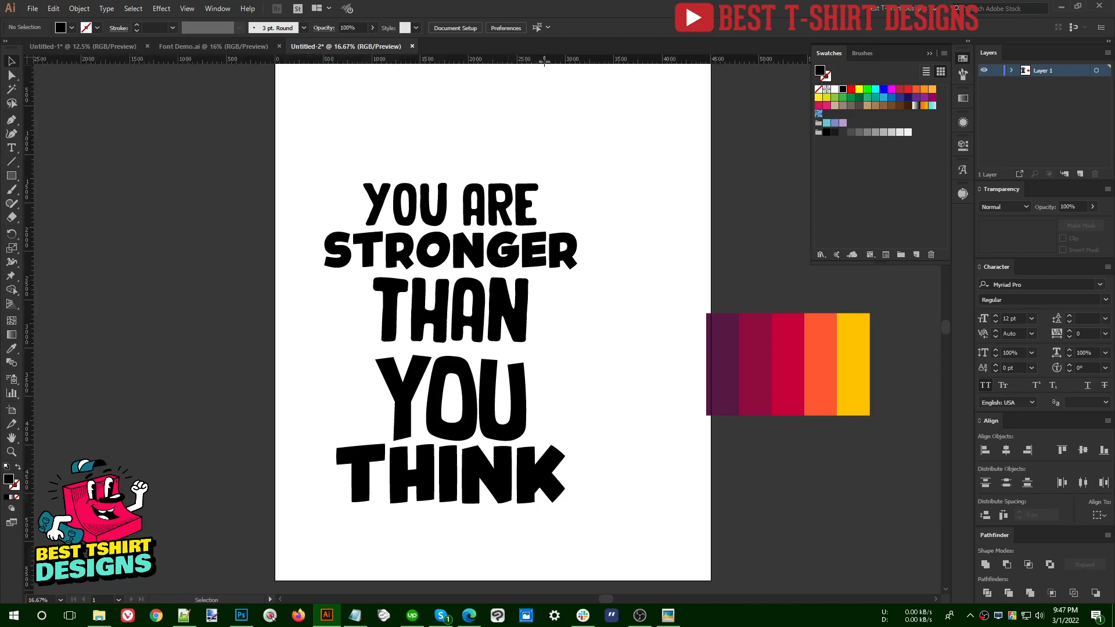
left_click_drag(544, 61, 578, 267)
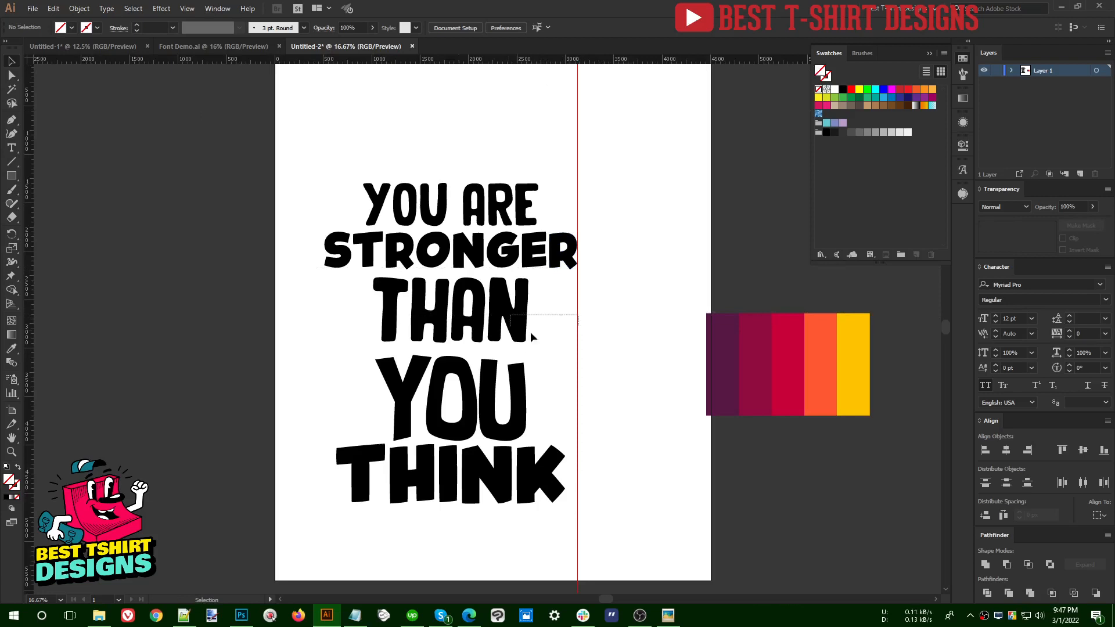
left_click_drag(577, 326, 325, 330)
left_click(624, 321)
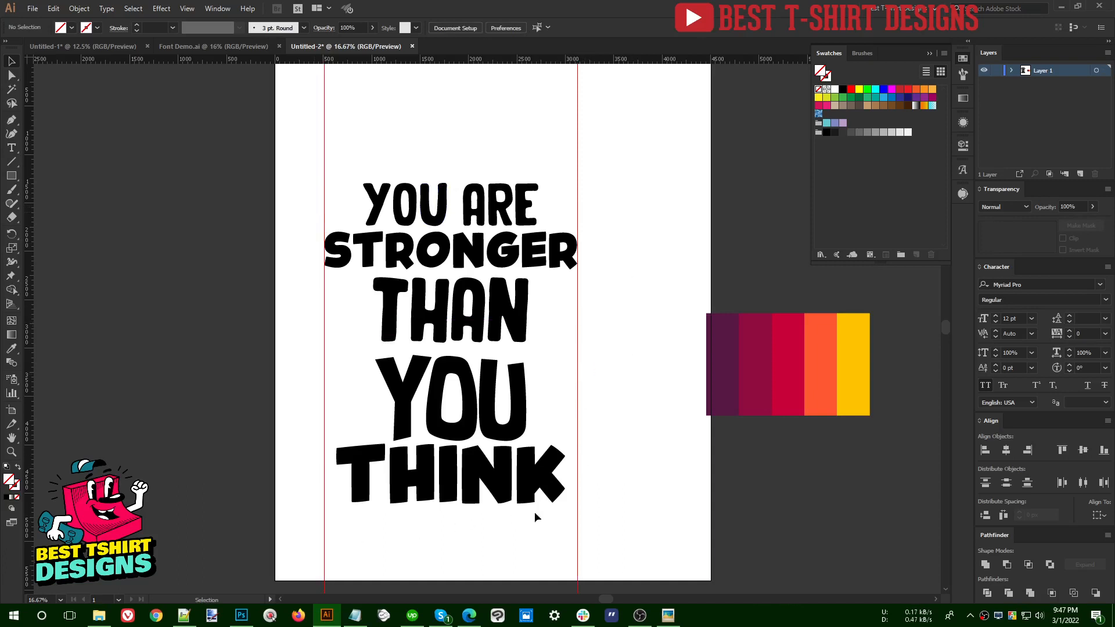
Widen THINK on both sides to span the two vertical guides, about 2612 px, and move it slightly down below YOU
left_click(537, 485)
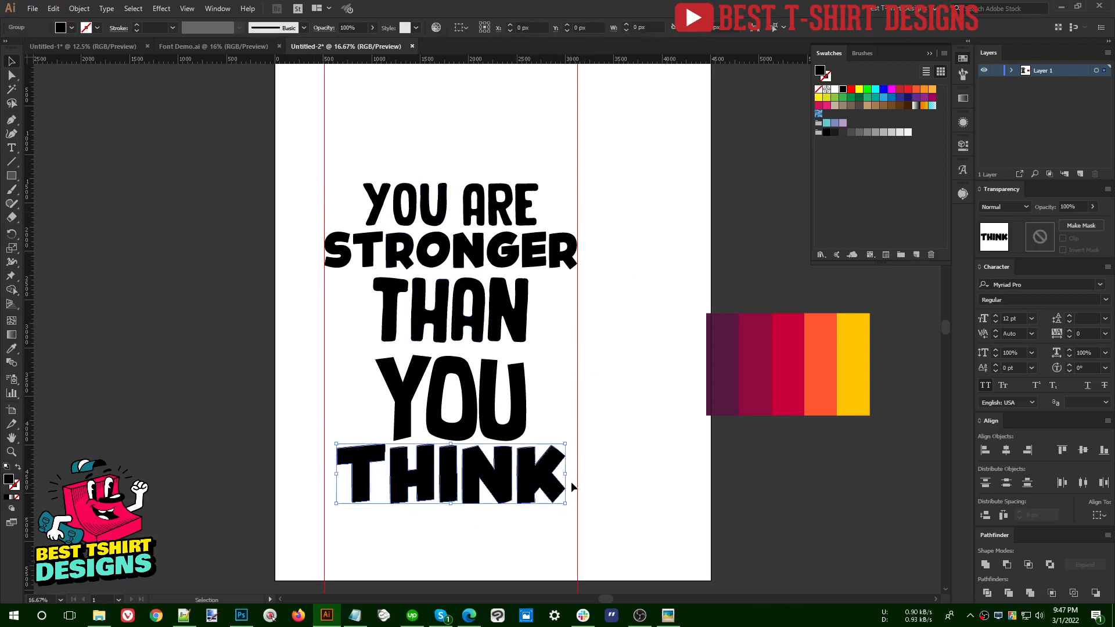
left_click_drag(568, 475, 580, 474)
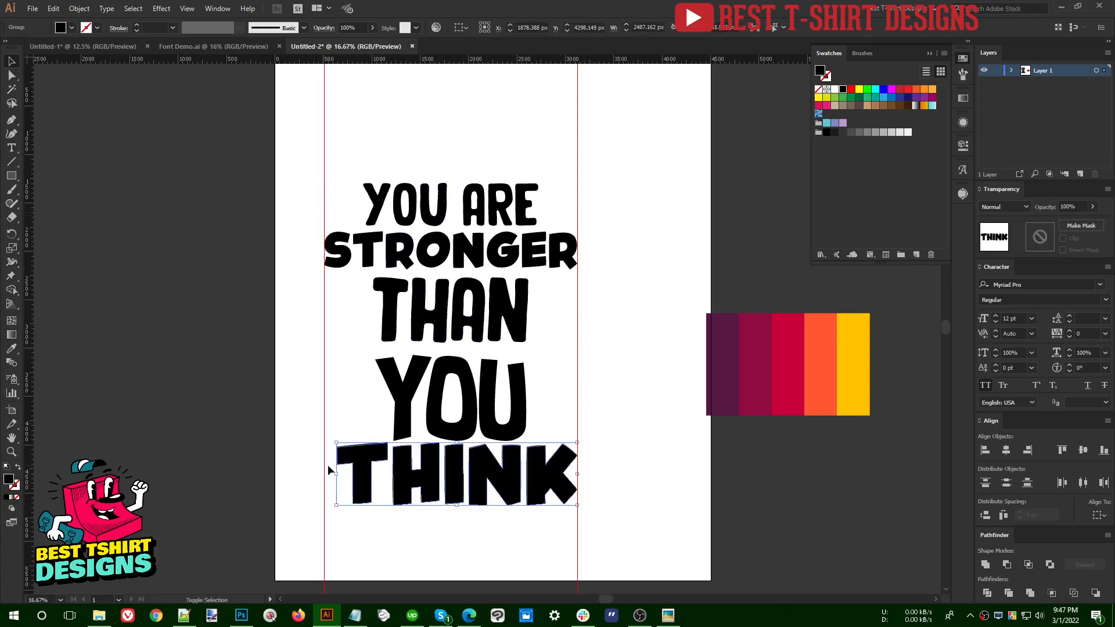
left_click_drag(337, 474, 324, 473)
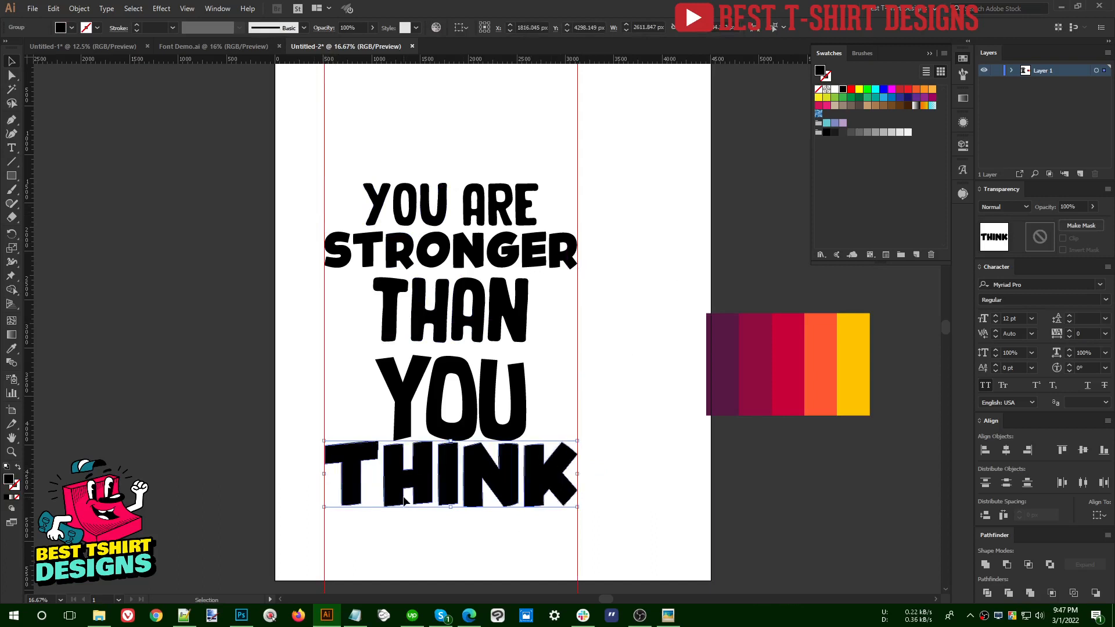
left_click_drag(405, 500, 406, 504)
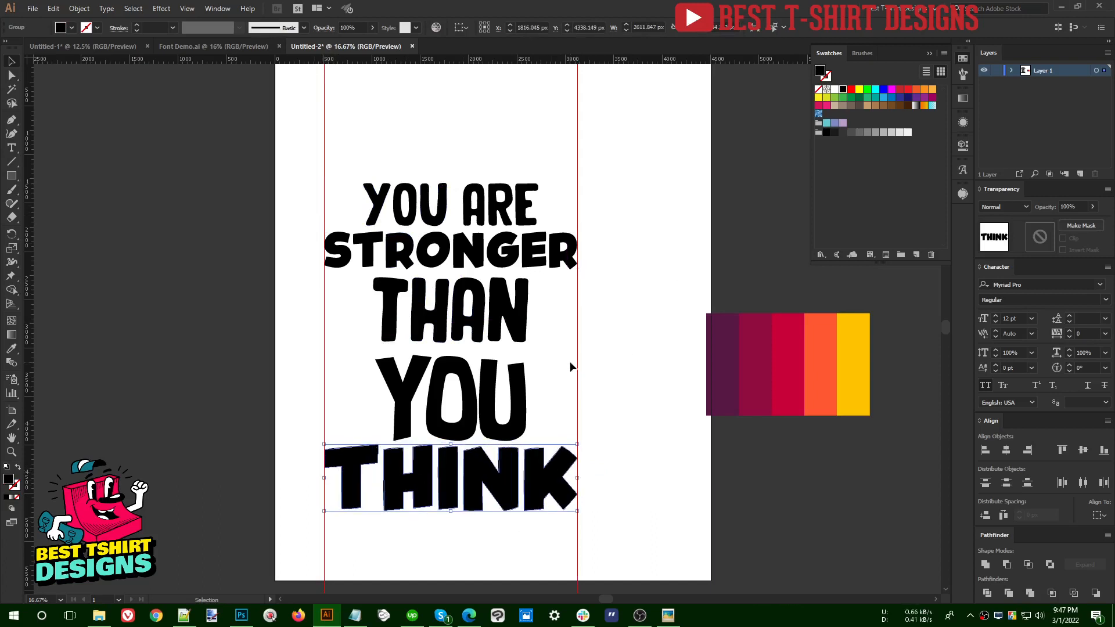
Scale YOU ARE up slightly from its centre above STRONGER
left_click(491, 197)
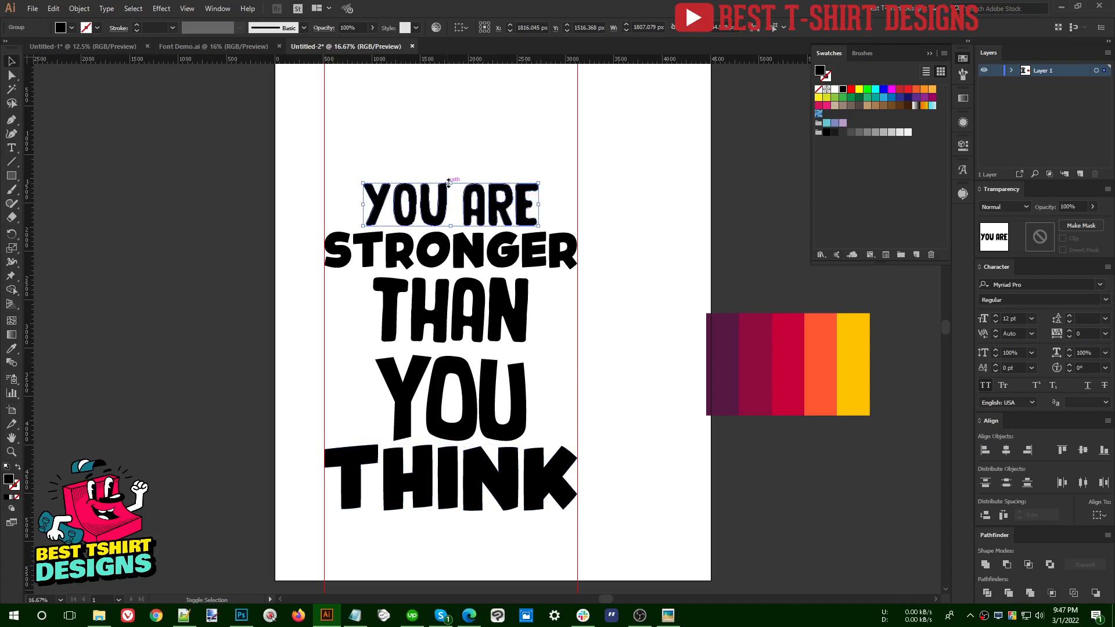
left_click_drag(448, 183, 448, 179)
left_click(485, 133)
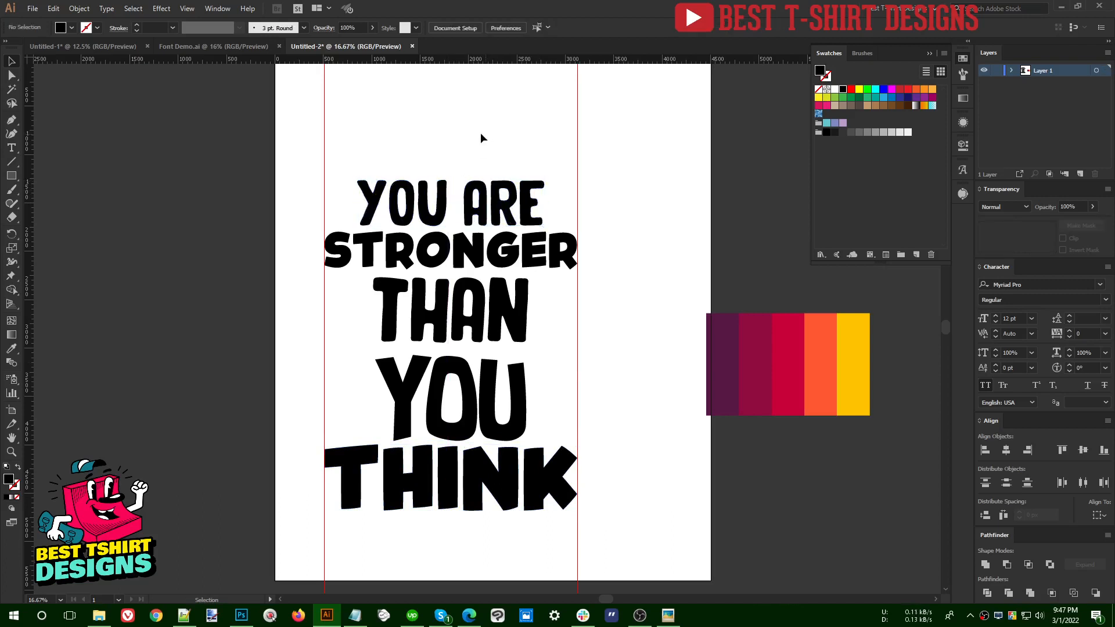
Distribute all five lines of the quote with equal vertical spacing
left_click_drag(481, 138, 529, 514)
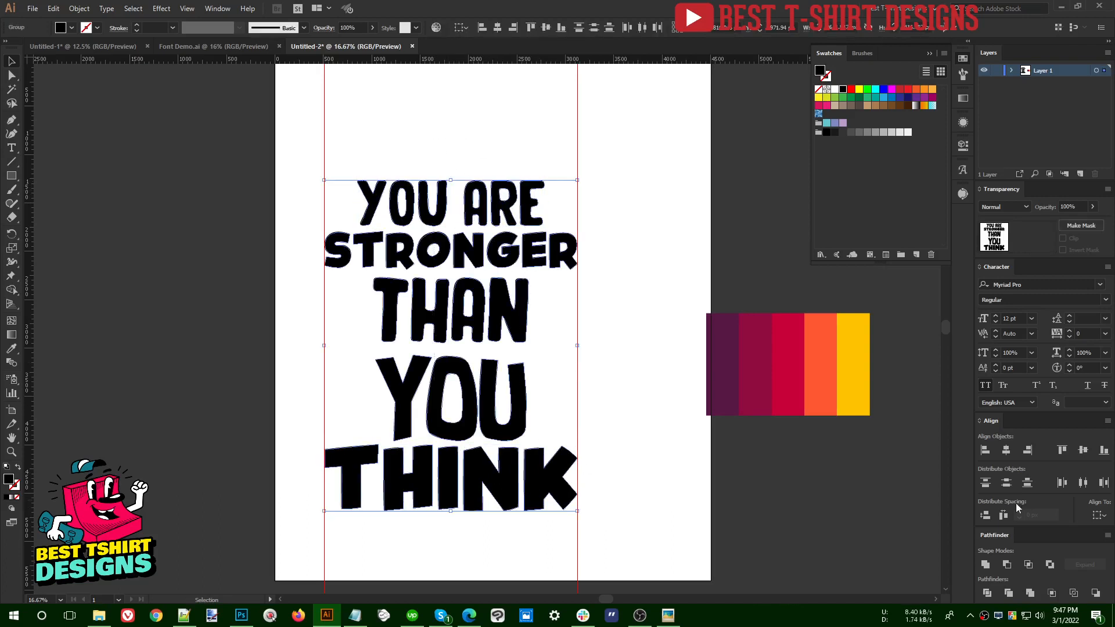
left_click(984, 515)
left_click(538, 367)
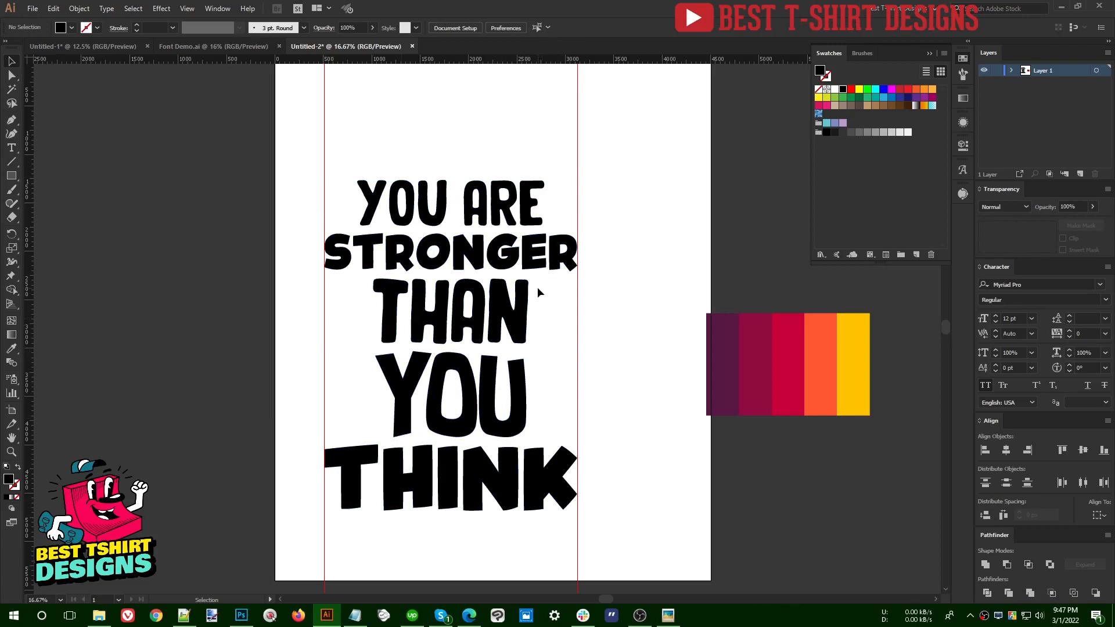
left_click_drag(561, 427, 569, 427)
left_click_drag(352, 400, 366, 428)
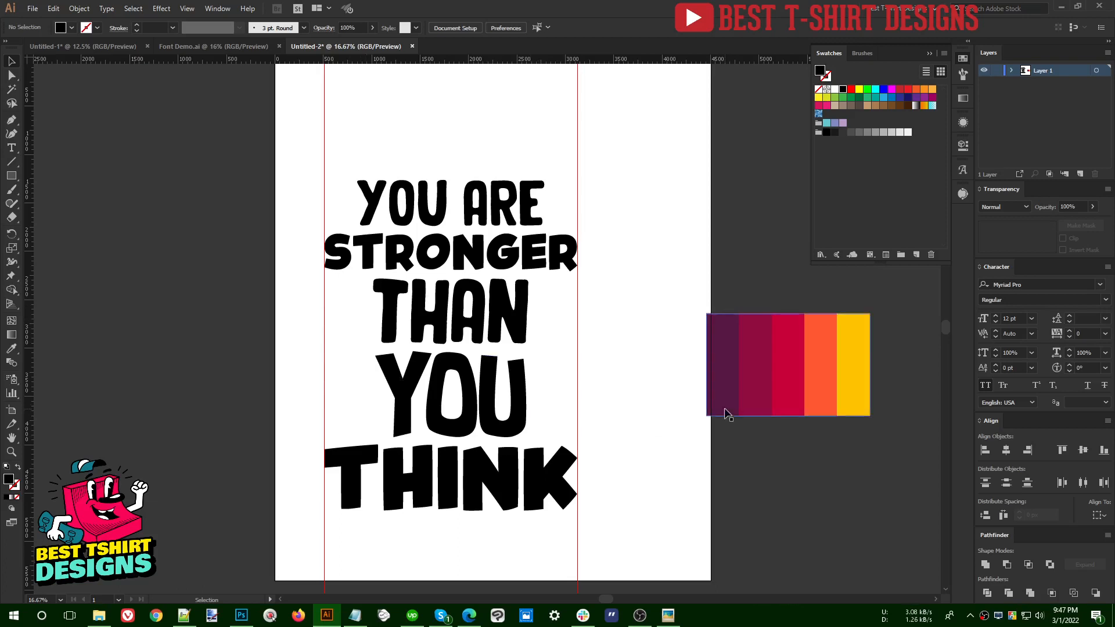
Move the colour palette image farther away from the artboard, leaving a clear gap beside it
left_click_drag(766, 375, 660, 361)
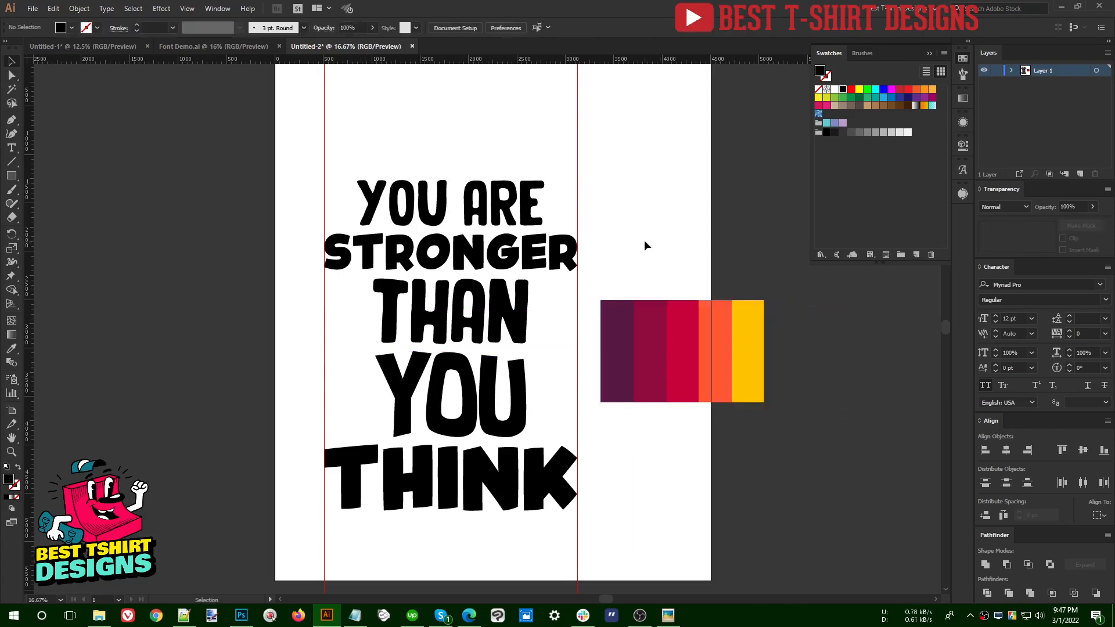
left_click_drag(643, 239, 778, 447)
left_click_drag(709, 363, 826, 357)
left_click(737, 294)
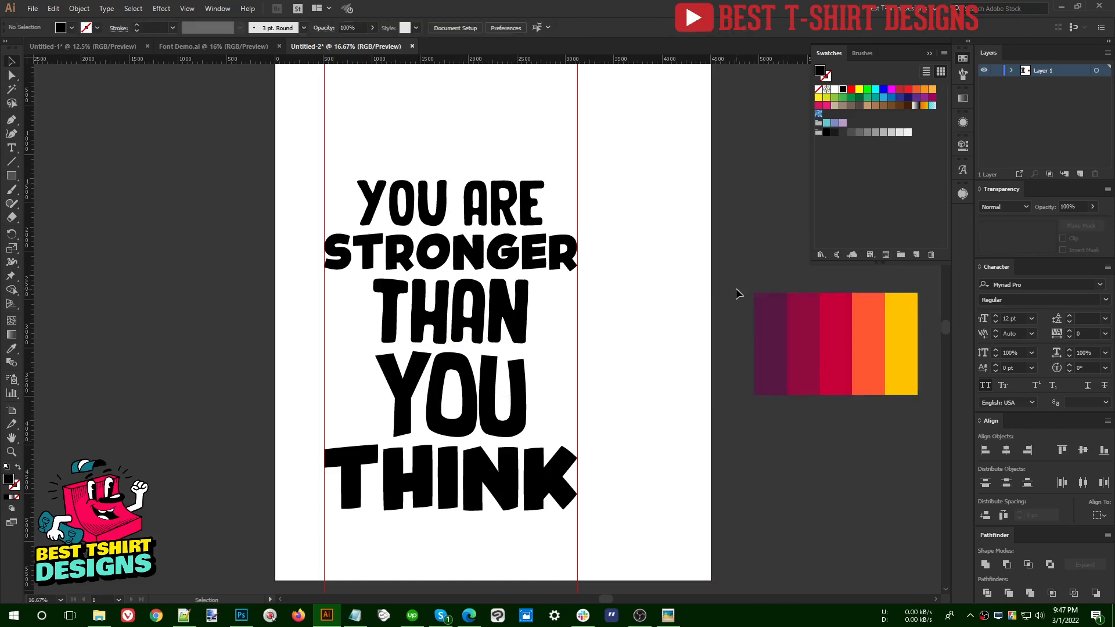
left_click_drag(737, 286, 933, 411)
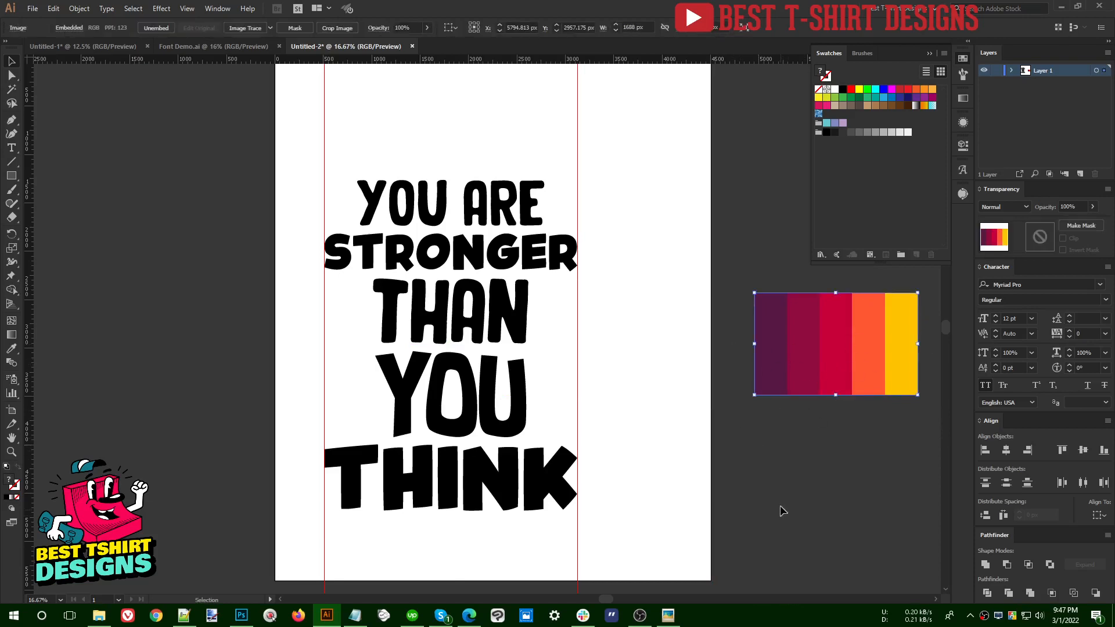
left_click(720, 448)
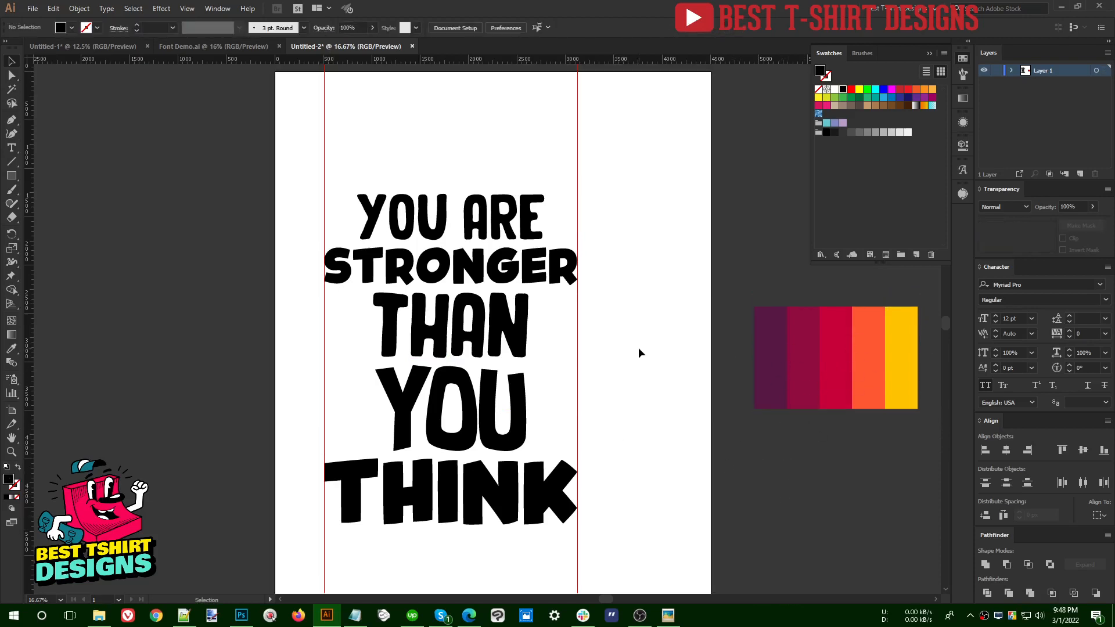
key("ctrl+equal")
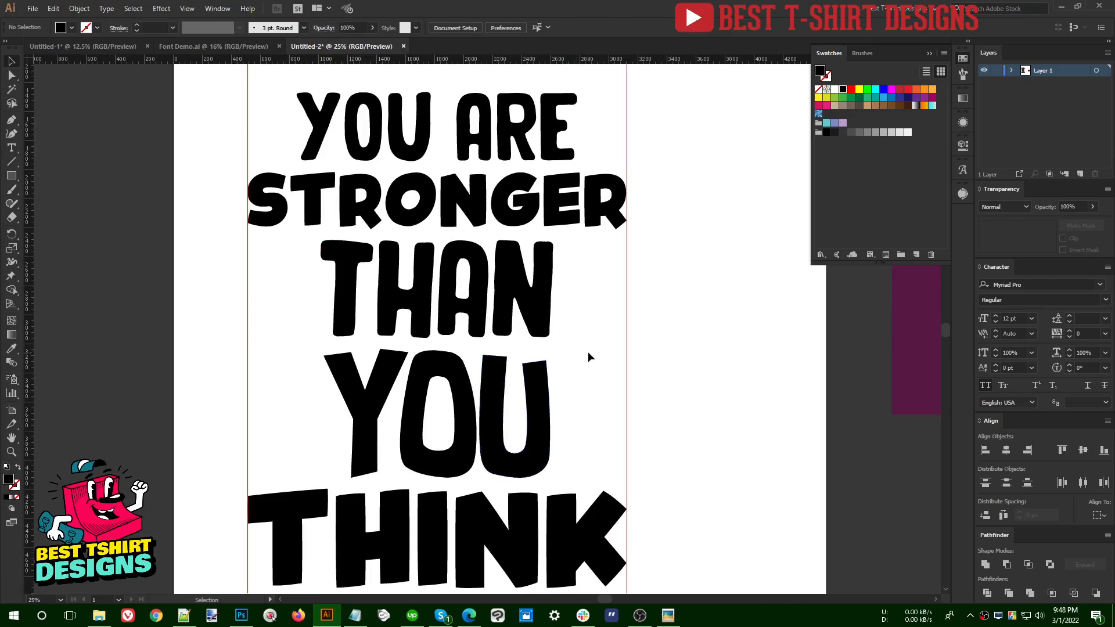
scroll(587, 352, "down", 3)
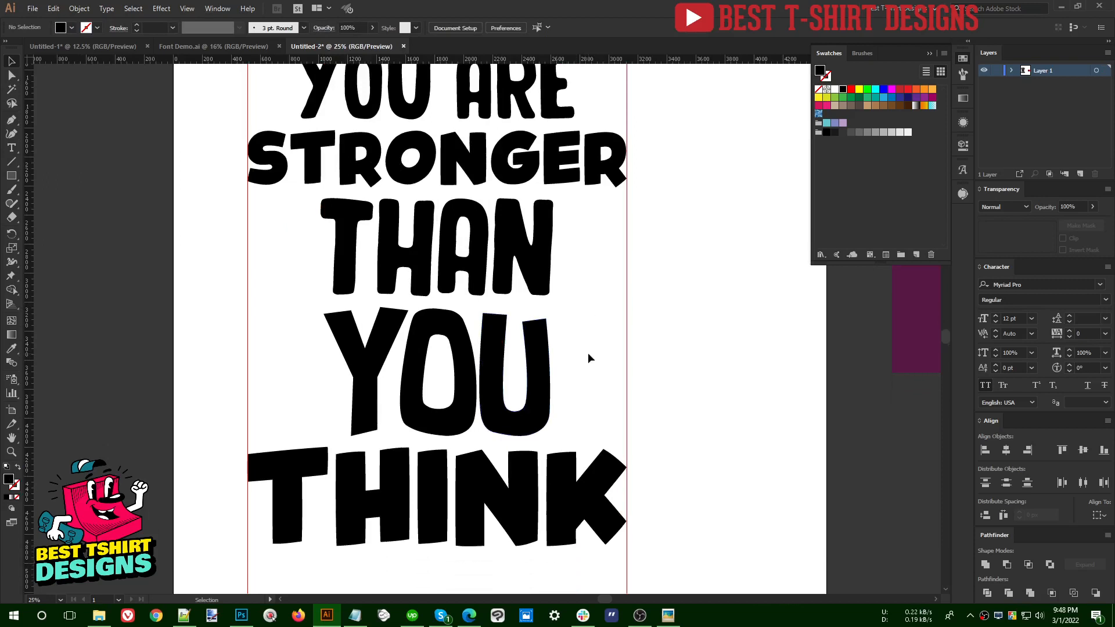
scroll(588, 358, "up", 1)
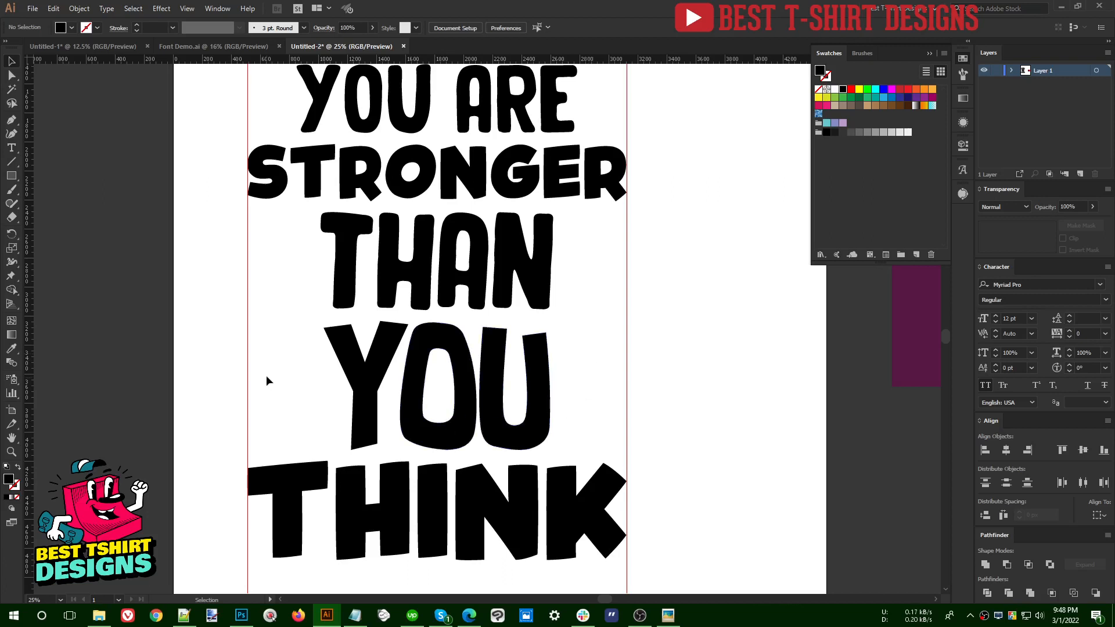
left_click_drag(309, 364, 570, 408)
left_click(592, 363)
scroll(587, 348, "up", 1)
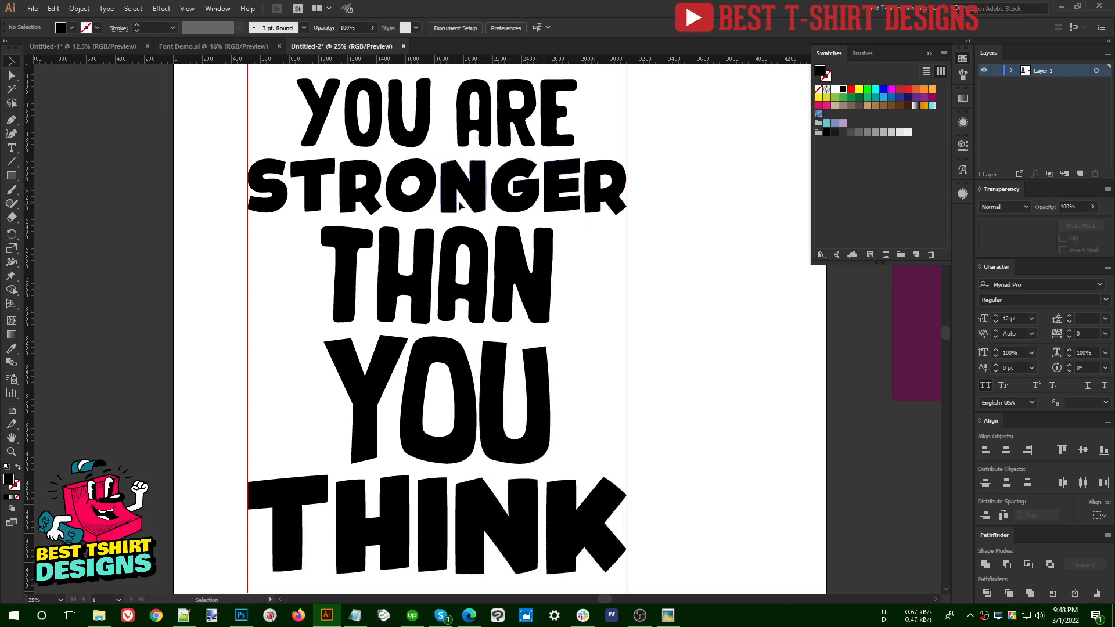
scroll(459, 204, "down", 1)
Move THAN, YOU and THINK down together and stretch STRONGER taller to fill the gap beneath YOU ARE
left_click_drag(348, 232, 494, 452)
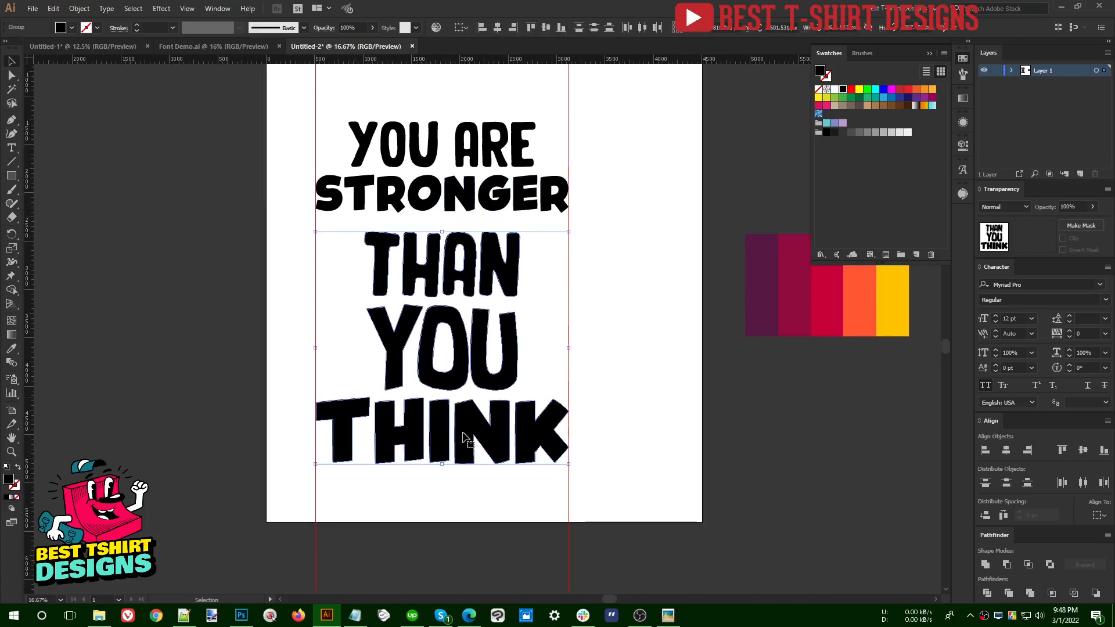
left_click(465, 203)
left_click_drag(441, 212, 442, 231)
key("shift+Up")
key("shift+Up")
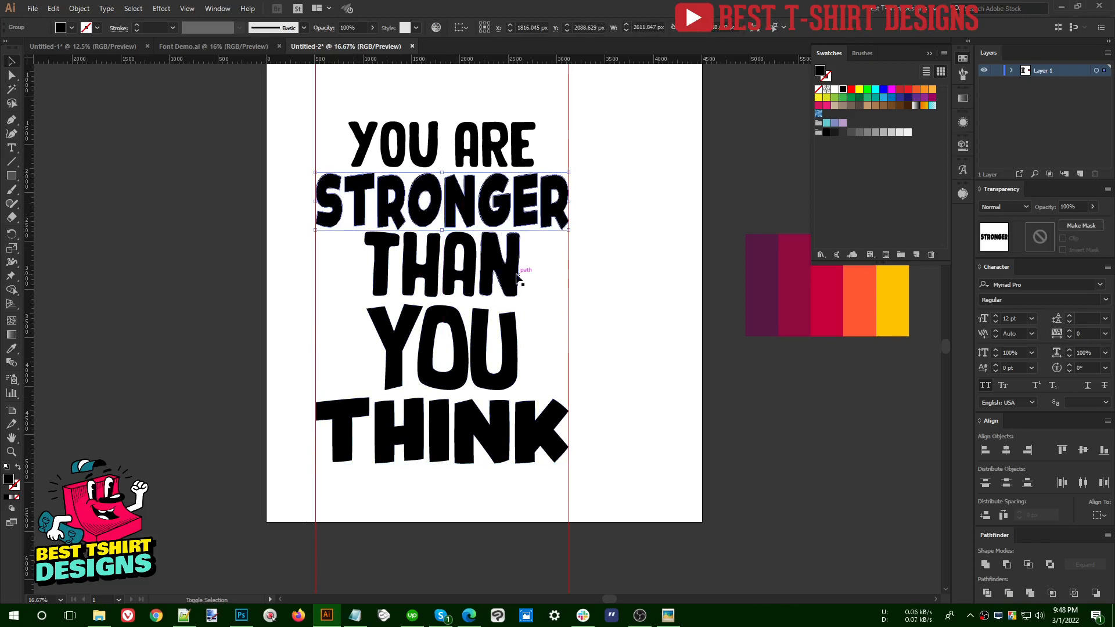
key("shift+Up")
key("shift+Up")
Even out the vertical spacing of the five lines around the taller STRONGER
left_click_drag(399, 95, 516, 483)
left_click(985, 515)
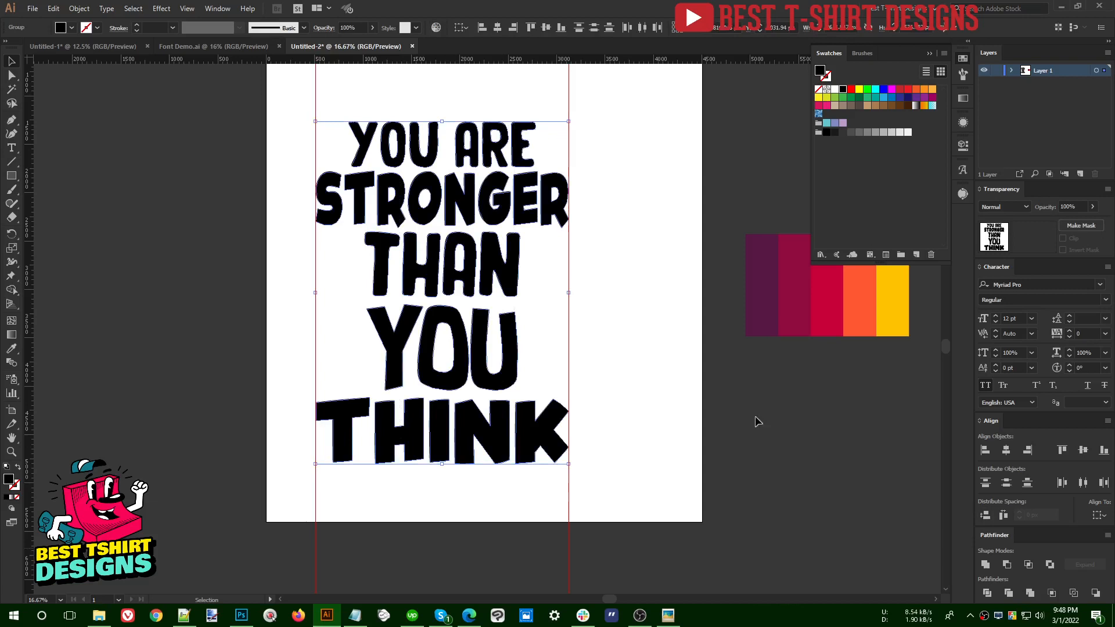
left_click(542, 323)
Apply a horizontal Arc Lower warp with a -30% bend to STRONGER
left_click(460, 207)
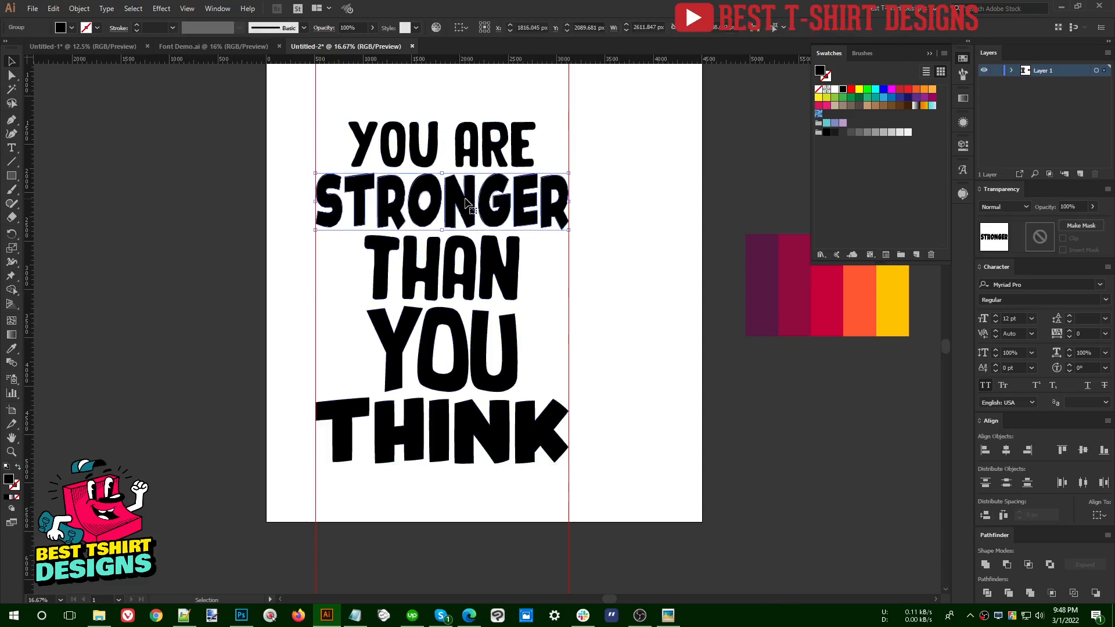
left_click(162, 8)
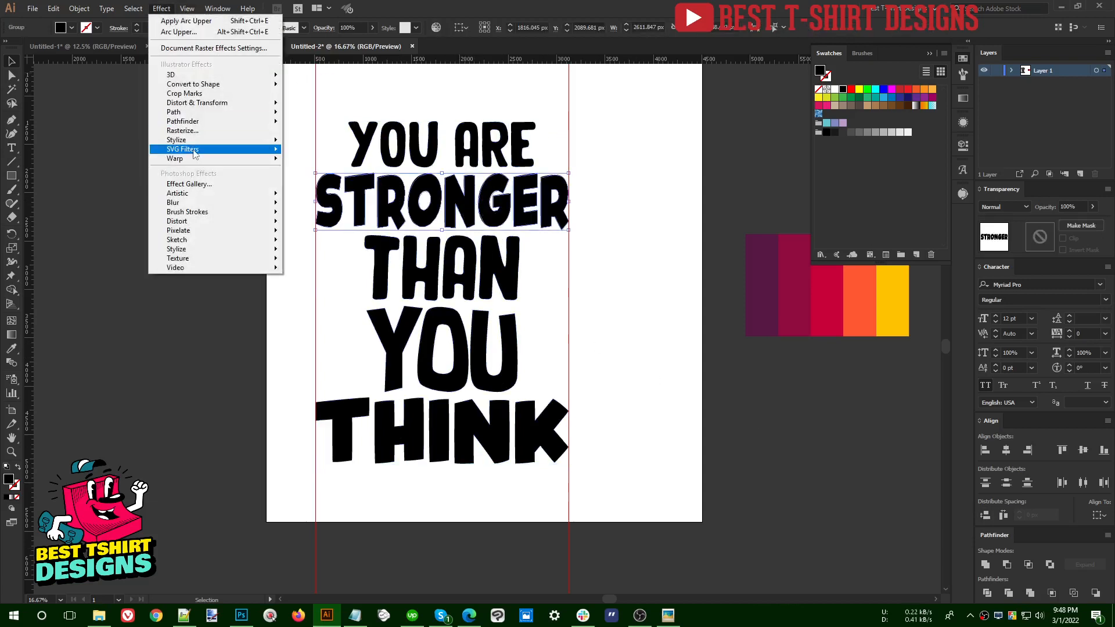
mouse_move(197, 159)
left_click(317, 173)
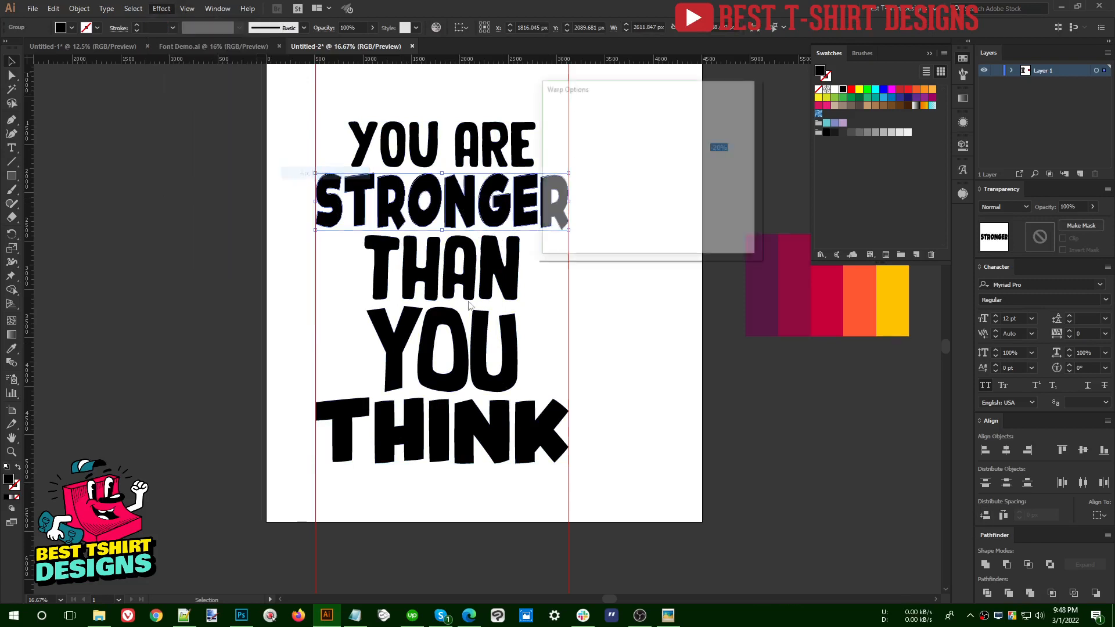
left_click_drag(633, 90, 678, 87)
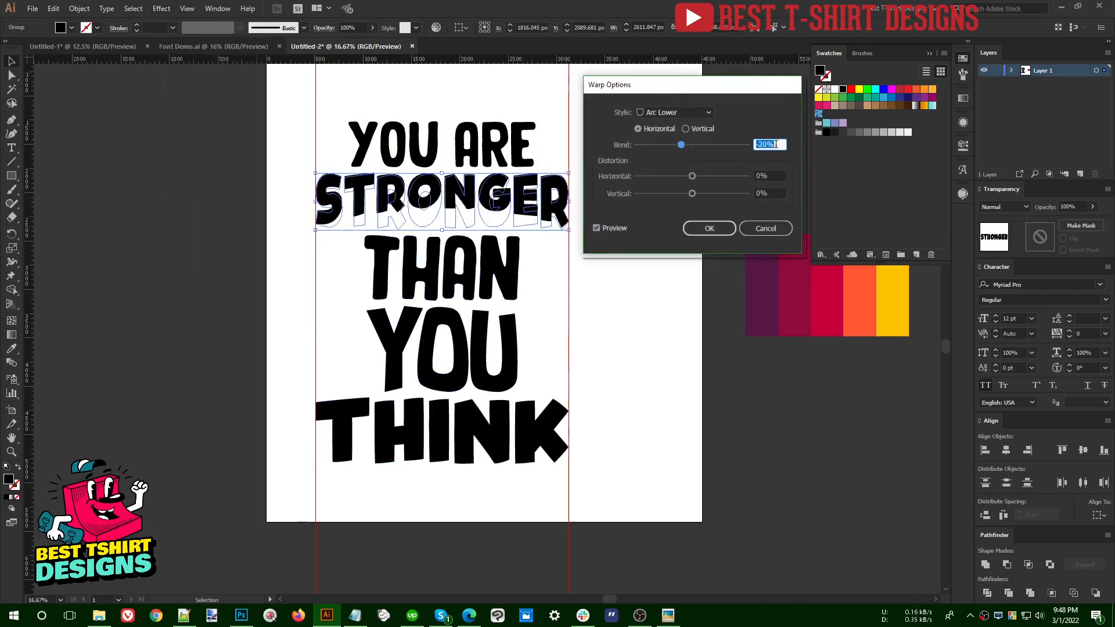
key("shift+Down")
left_click(707, 228)
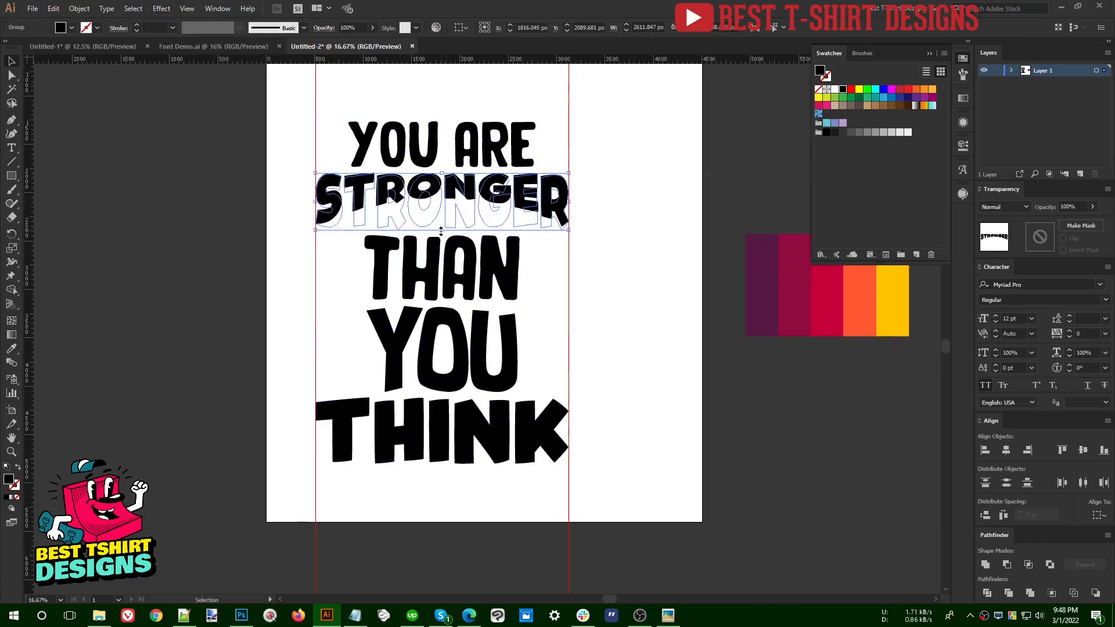
Stretch the warped STRONGER downward until its outer letters reach beside THAN, and expand its appearance
left_click_drag(441, 230, 442, 245)
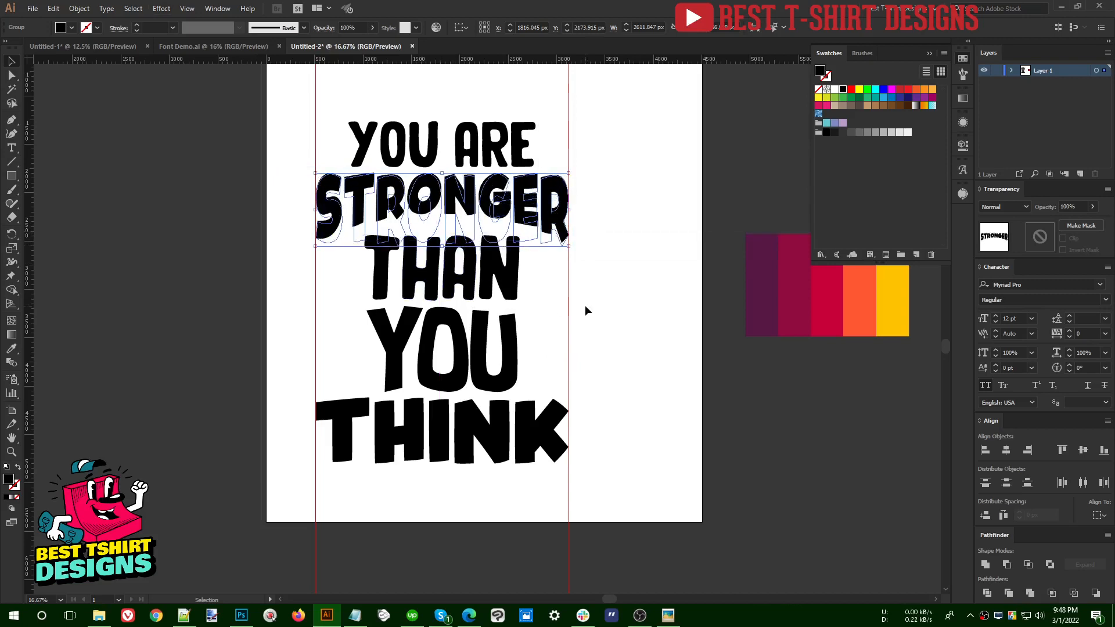
left_click(608, 272)
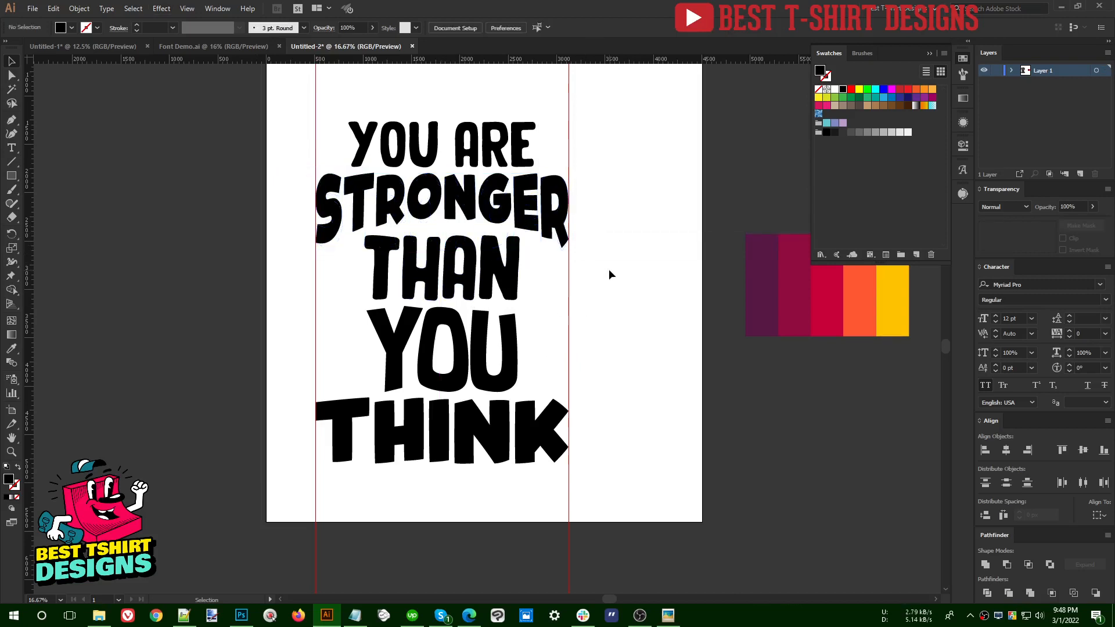
left_click(521, 223)
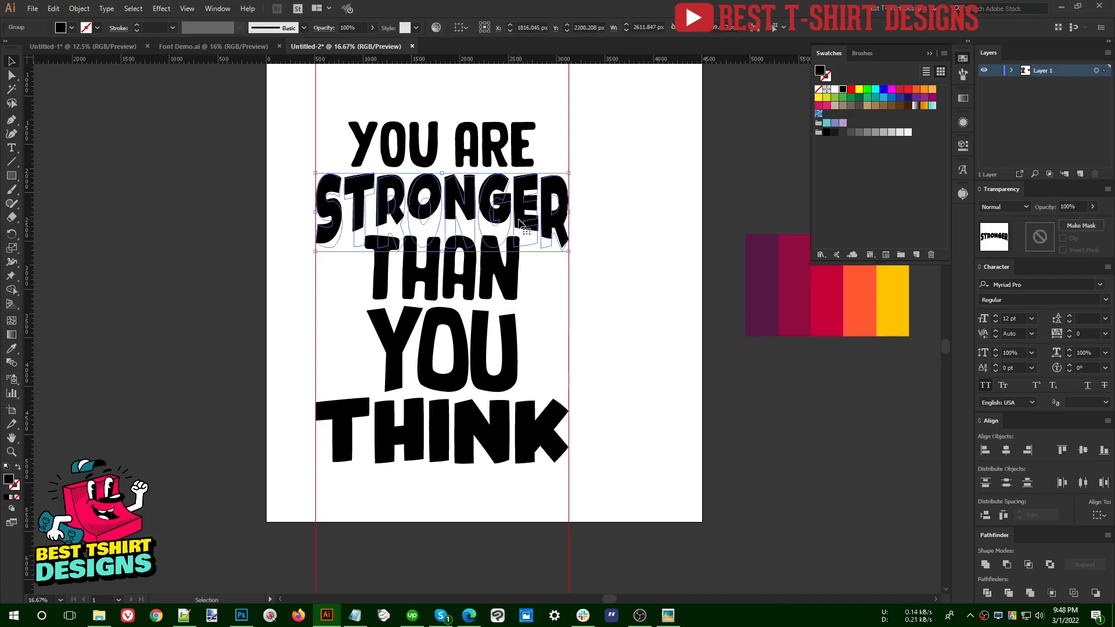
key("a")
key("v")
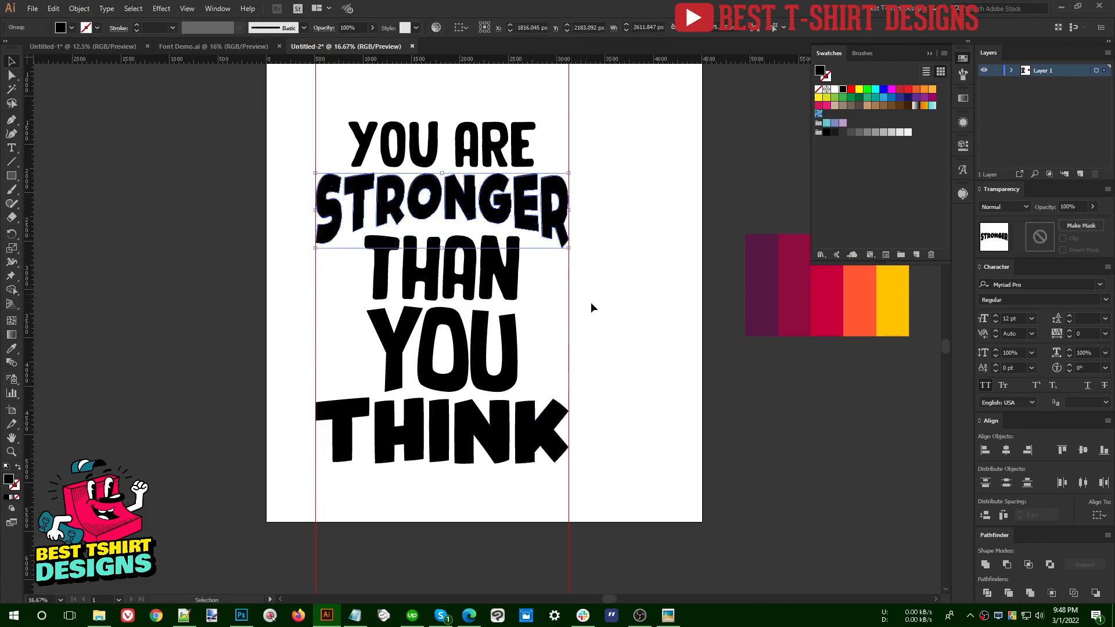
left_click(590, 302)
Try narrowing the word THAN, and undo the change
left_click(507, 282)
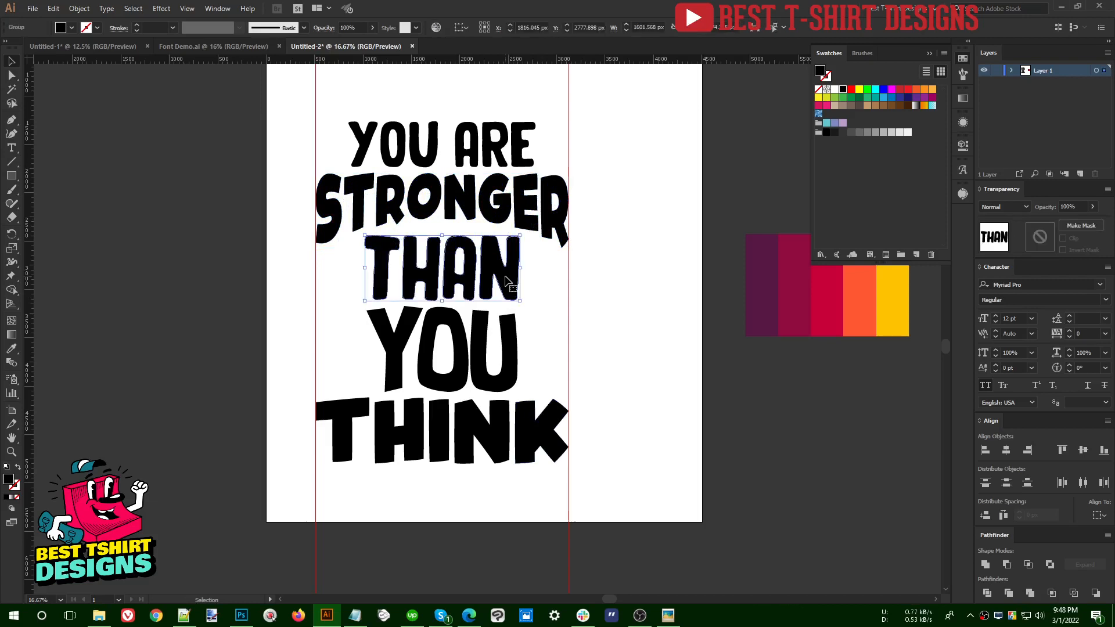
left_click(534, 274)
left_click_drag(519, 267, 493, 268)
key("ctrl+z")
Apply a horizontal Bulge warp with a -20% bend to THAN and shift the word slightly left and up
left_click(168, 8)
mouse_move(261, 158)
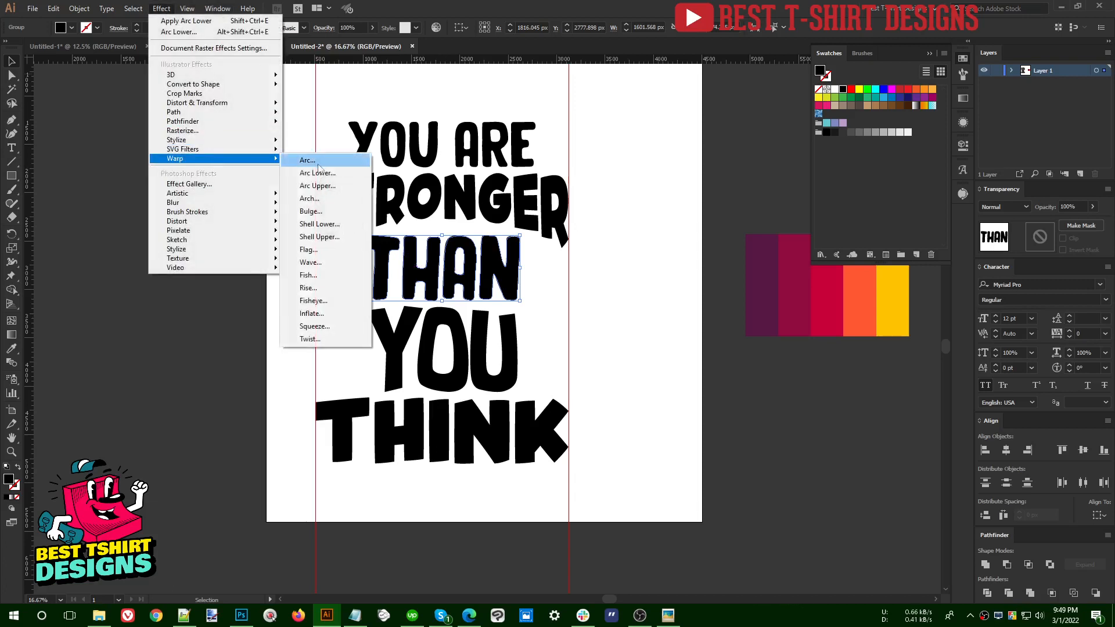
left_click(311, 212)
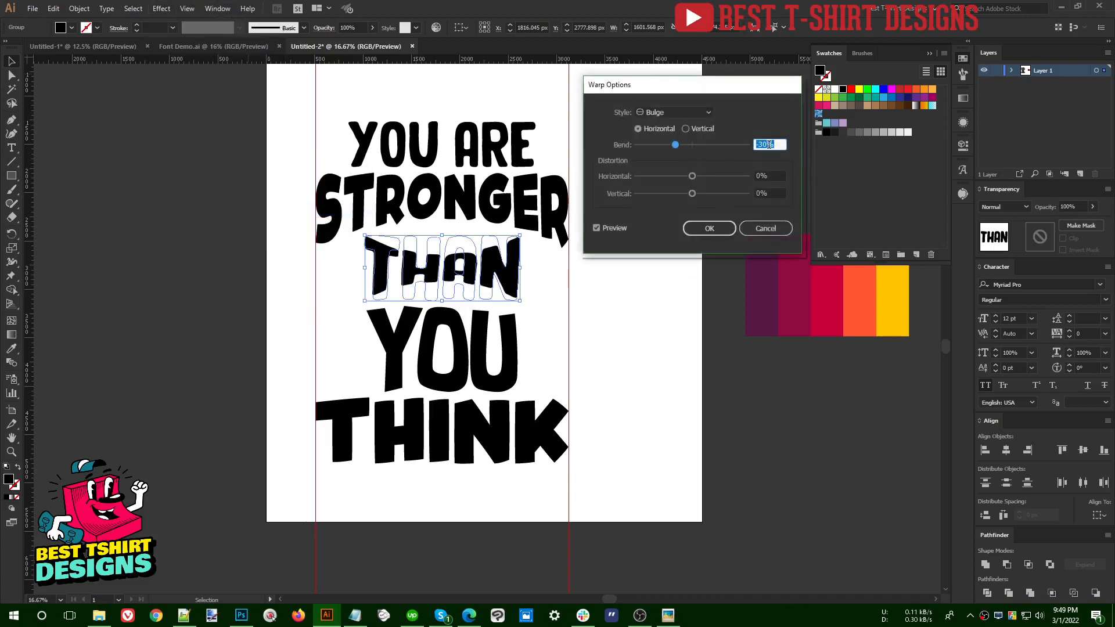
key("shift+Up")
key("shift+Up")
key("shift+Up")
key("shift+Up")
key("shift+Up")
key("shift+Down")
key("shift+Down")
key("shift+Down")
key("shift+Down")
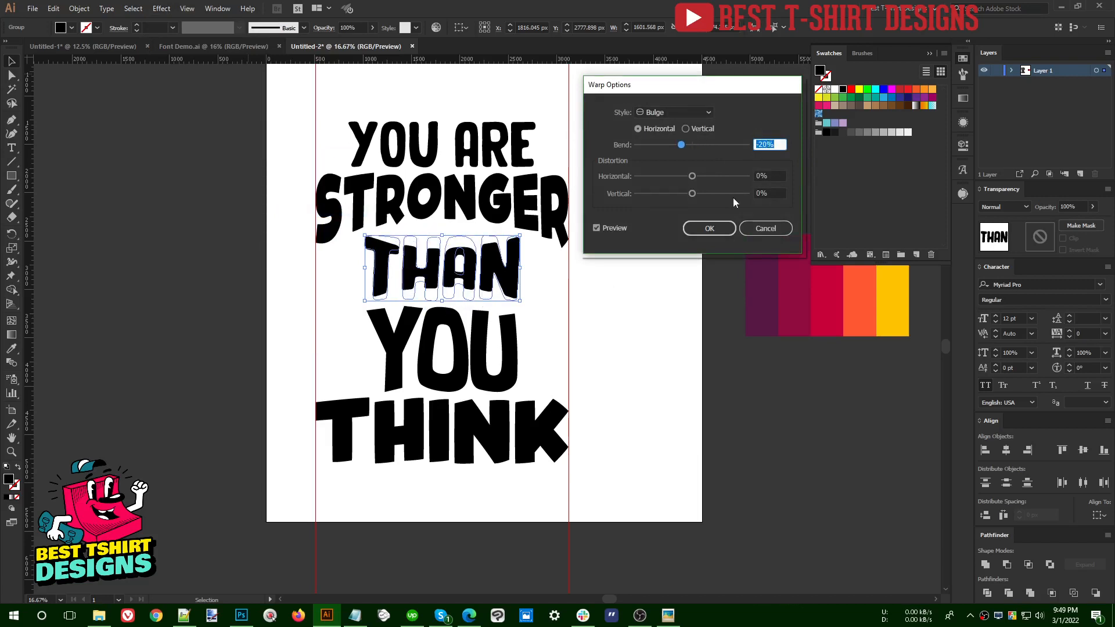
left_click(712, 228)
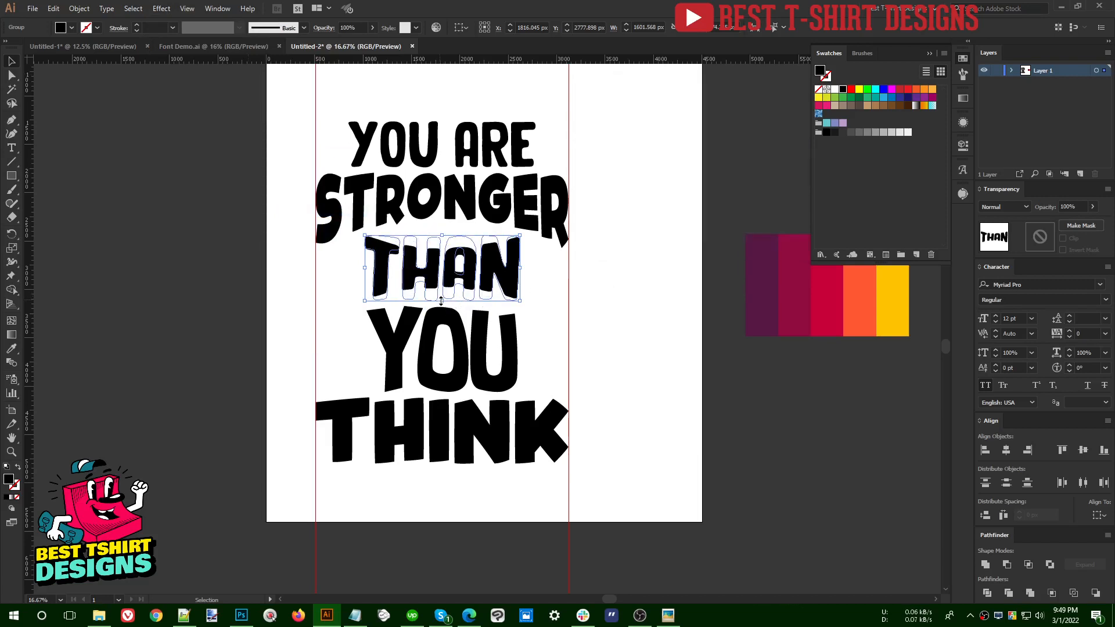
left_click_drag(441, 300, 461, 268)
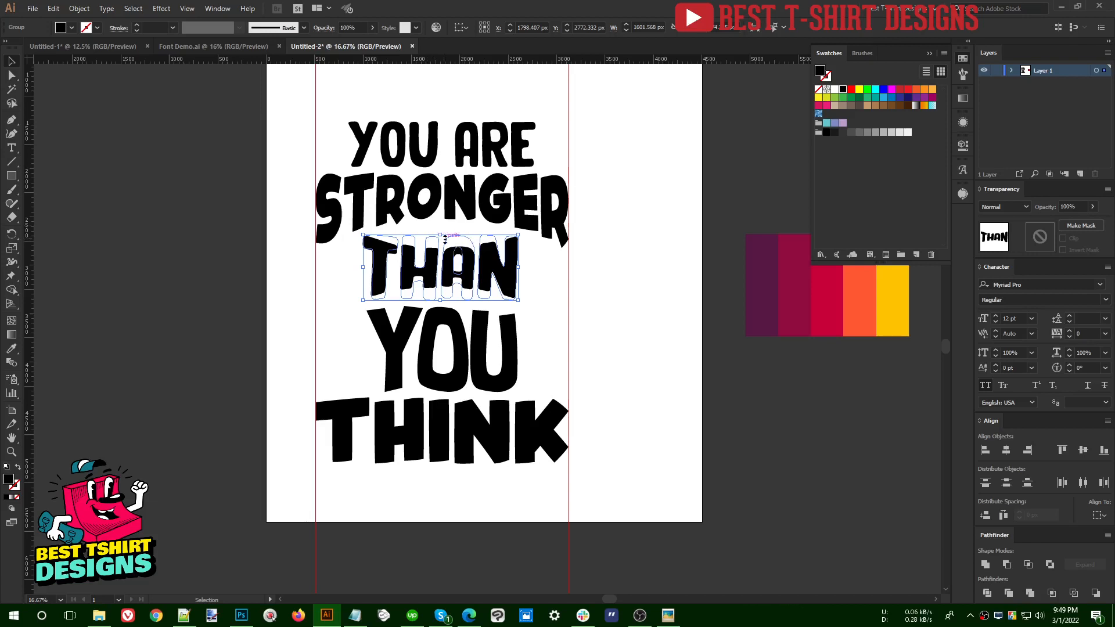
Center the quote's words horizontally on STRONGER and expand the appearance of the warped THAN
left_click_drag(486, 100, 472, 403)
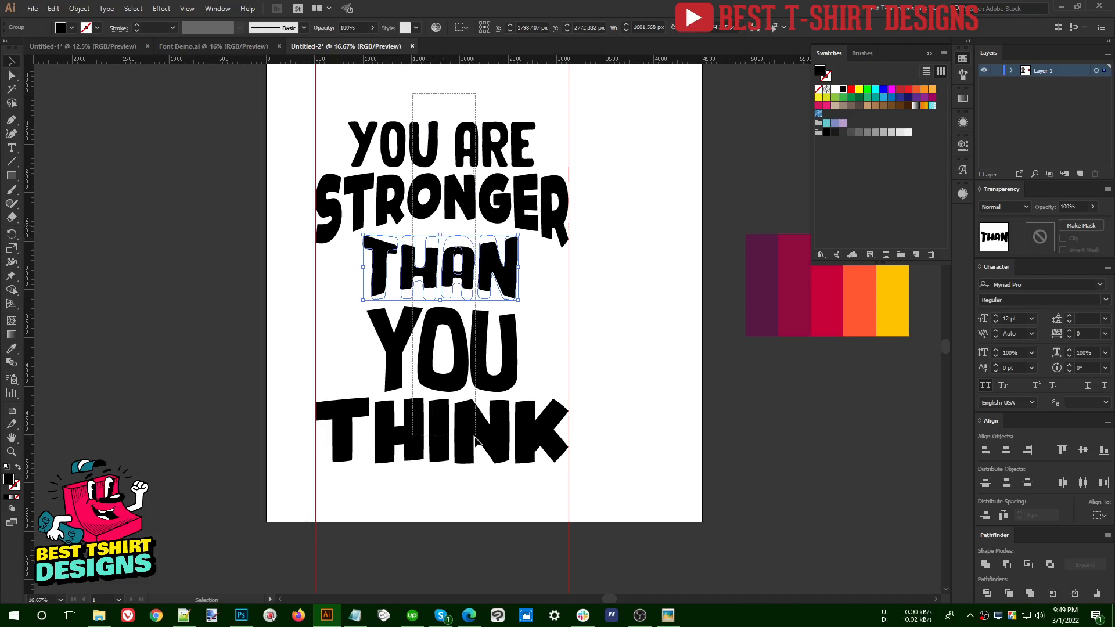
left_click(494, 186)
left_click(646, 267)
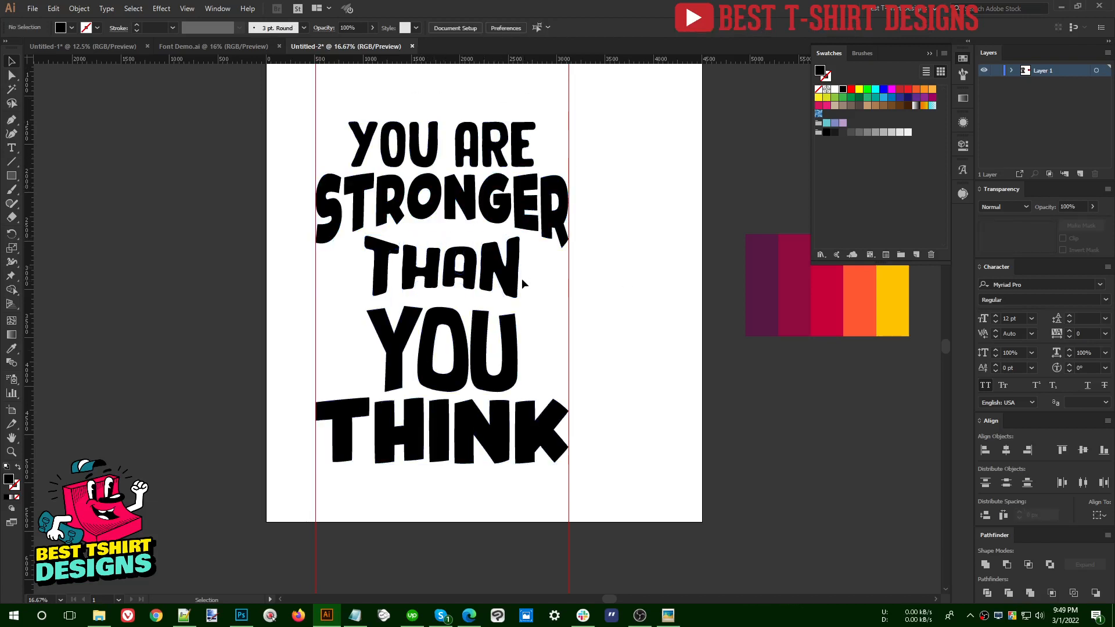
key("a")
left_click(511, 283)
key("v")
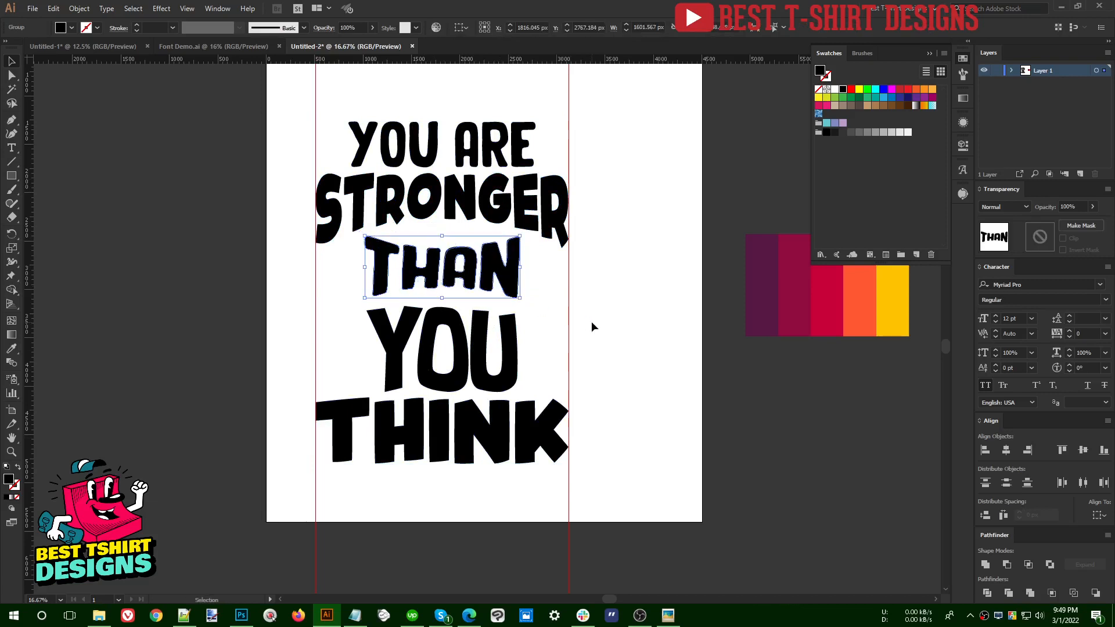
left_click(591, 322)
scroll(528, 328, "down", 1)
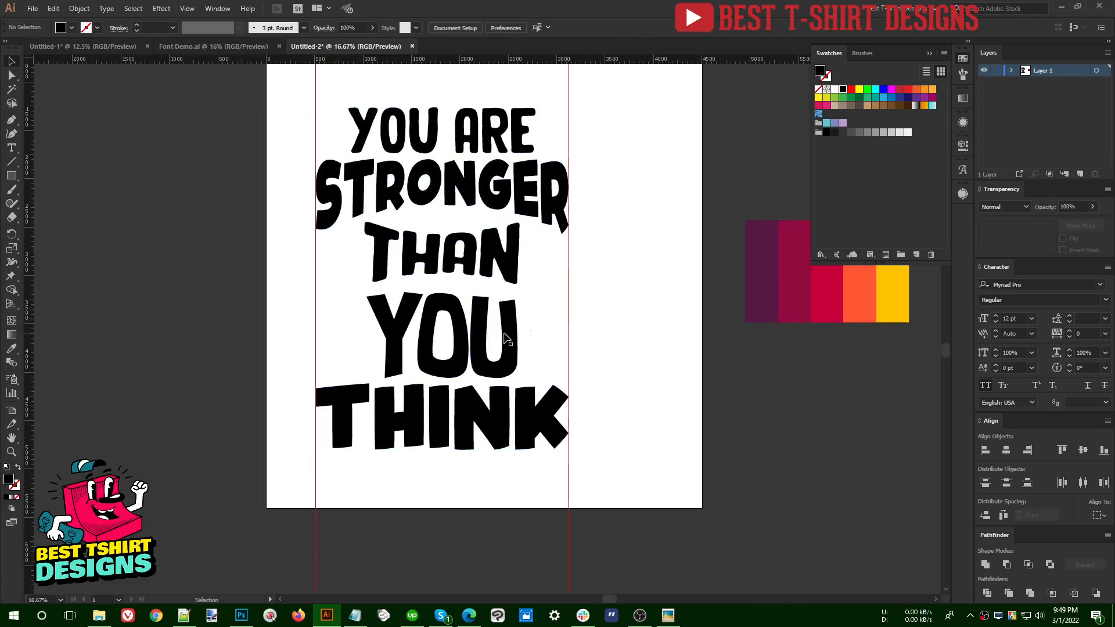
Isolate the word YOU and shift its O about 14 px right to even out the letter spacing
double_click(466, 335)
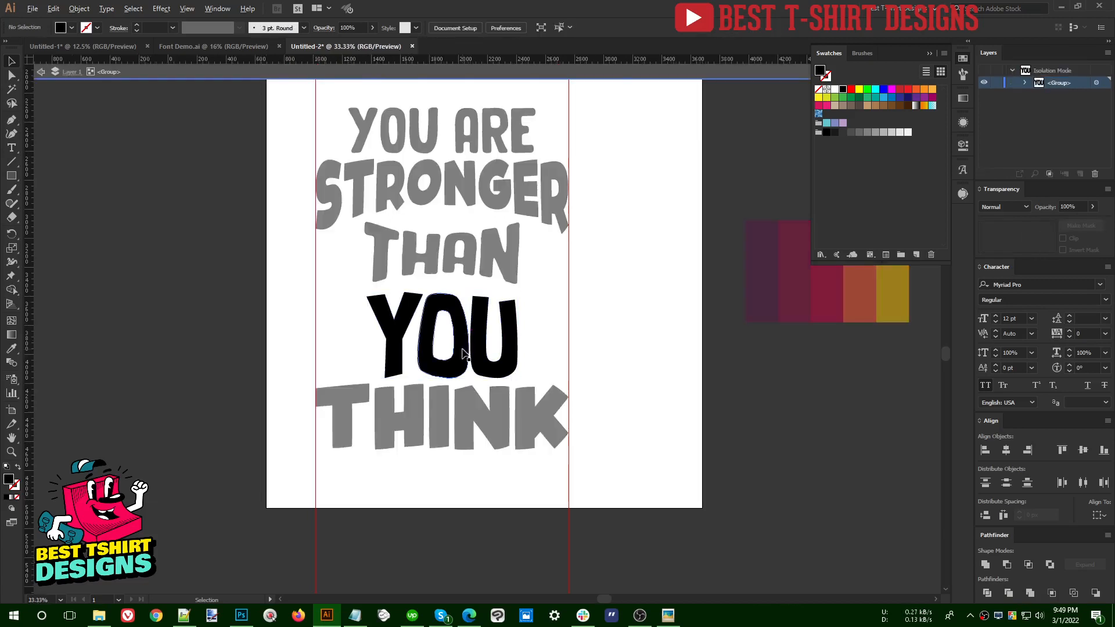
scroll(464, 339, "up", 2)
left_click(459, 354)
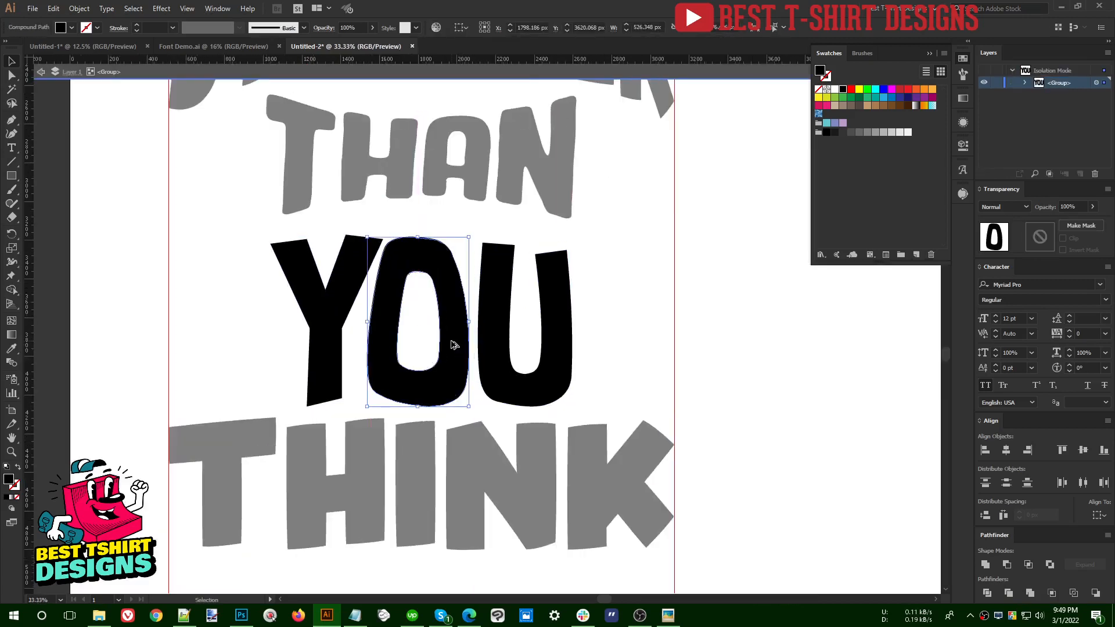
scroll(451, 346, "up", 1)
left_click_drag(458, 346, 471, 345)
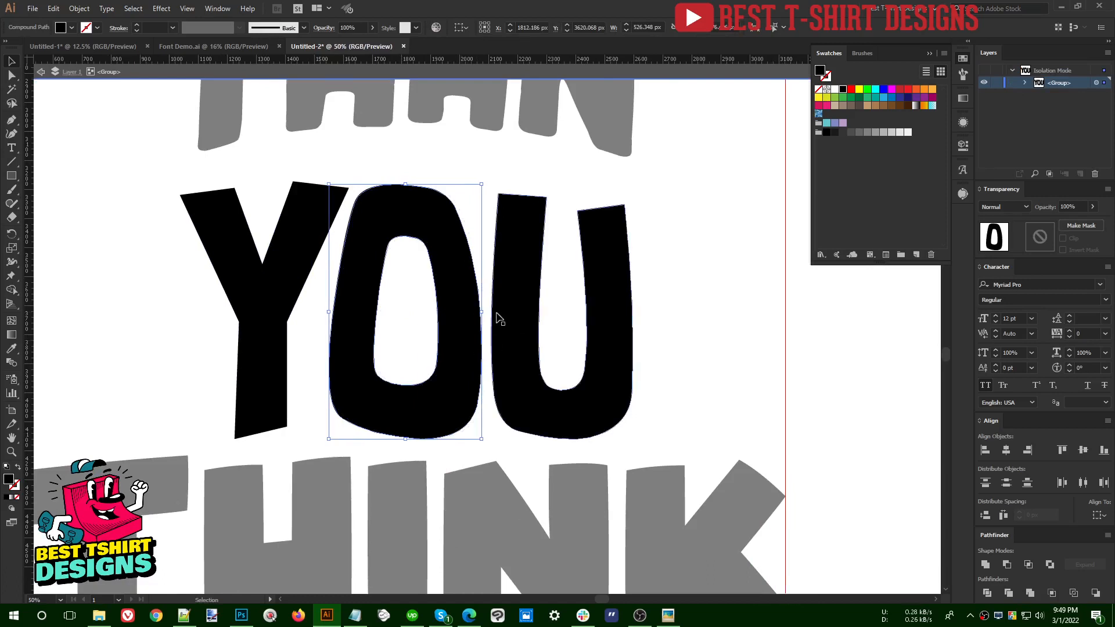
scroll(599, 325, "down", 1)
key("Escape")
Draw a vertical bar about 88 by 475 px beside the Y of YOU and fully round its corners
left_click_drag(405, 326, 492, 333)
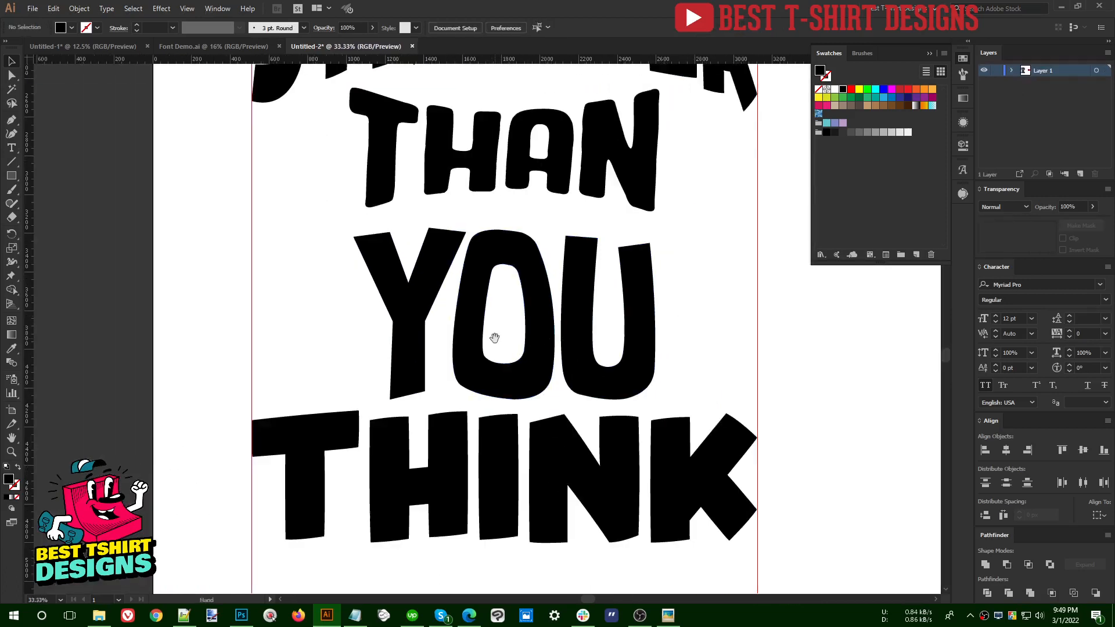
left_click(13, 178)
scroll(308, 328, "up", 1)
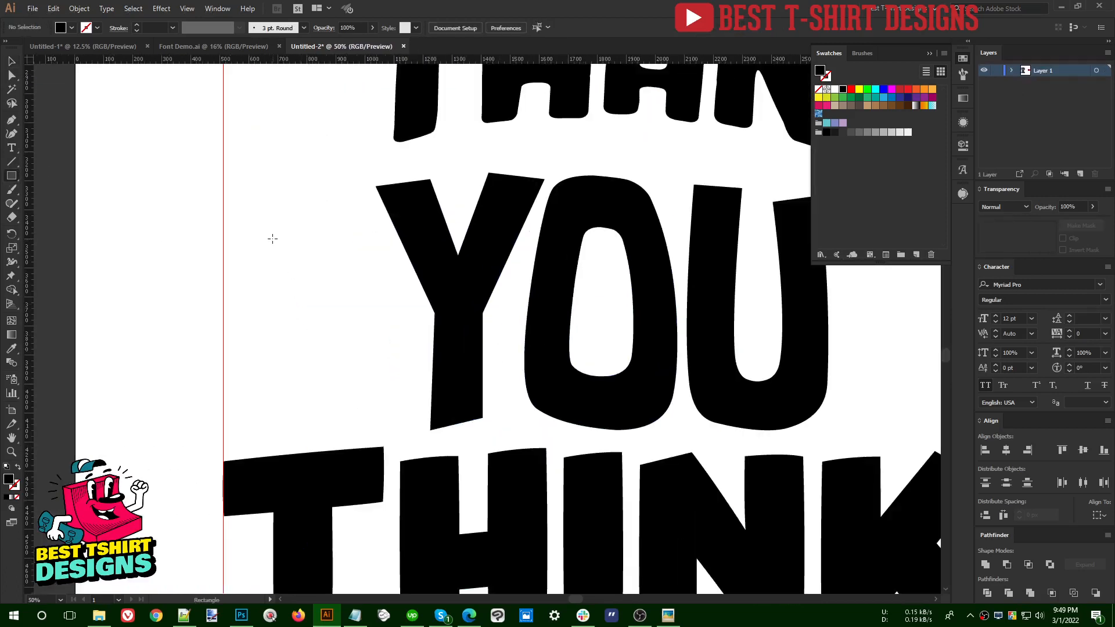
left_click_drag(272, 239, 299, 376)
scroll(277, 314, "up", 1)
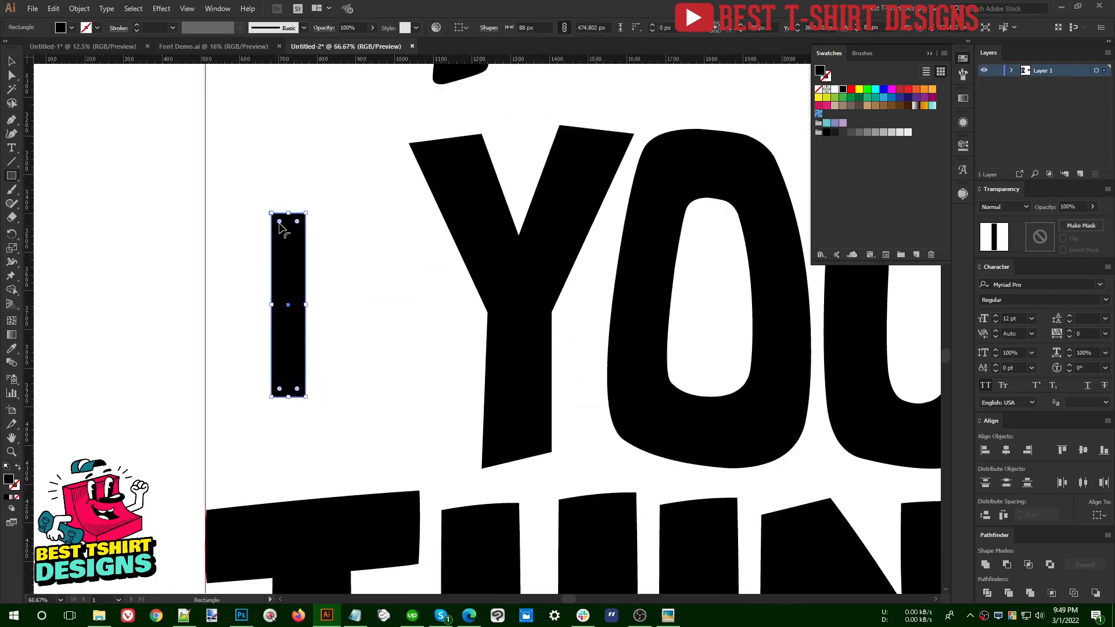
left_click_drag(279, 226, 290, 244)
Duplicate the rounded bar twice toward the left, leaving a small equal gap between the bars
key("v")
left_click_drag(301, 298, 255, 292)
key("a")
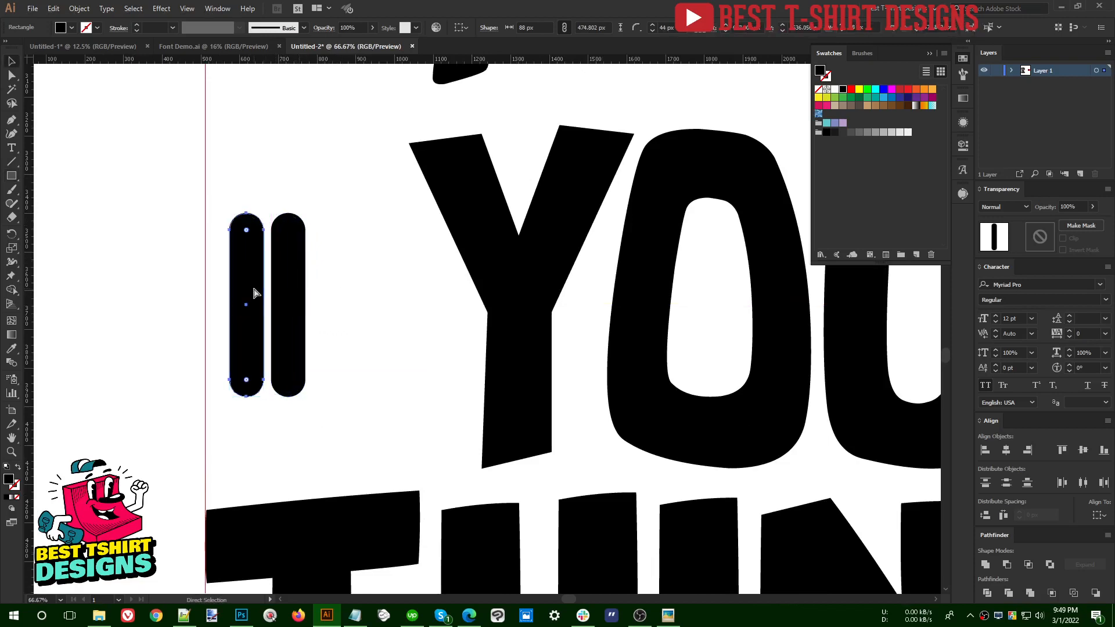
key("ctrl+d")
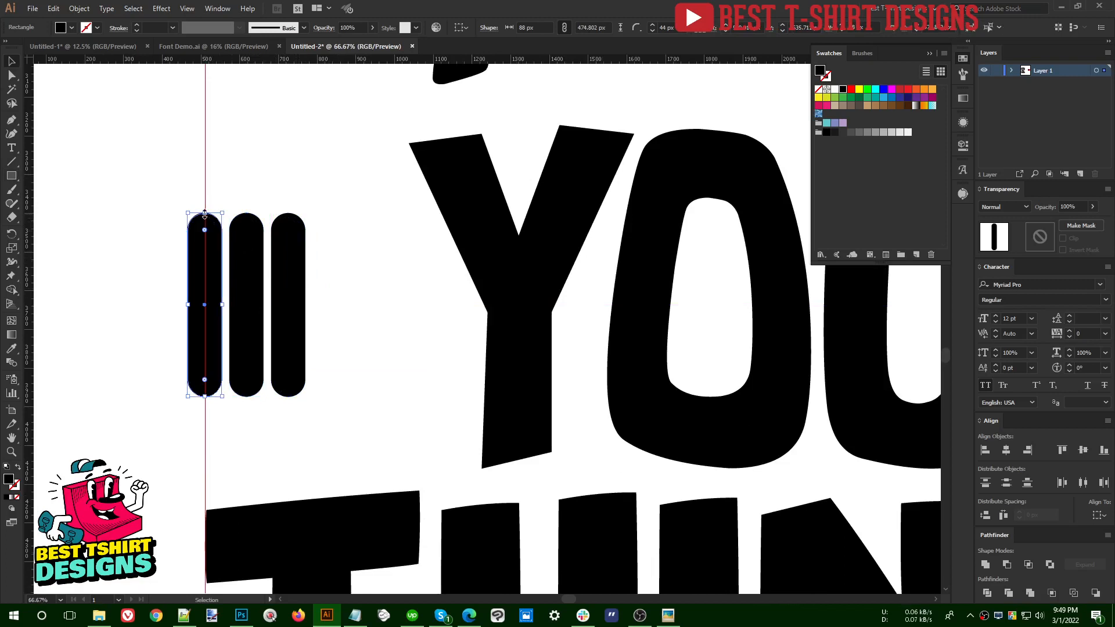
Shorten the leftmost bar to about 360 px and the middle one to about 408 px, and align all three on their vertical centers
left_click_drag(205, 212, 204, 256)
left_click(247, 237)
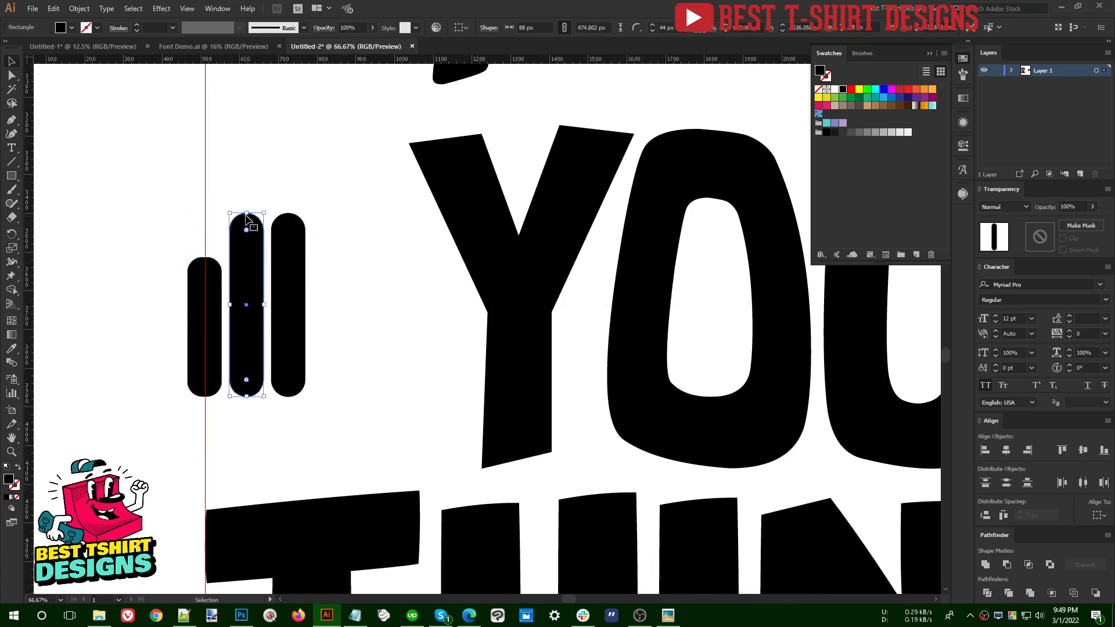
left_click_drag(246, 214, 248, 239)
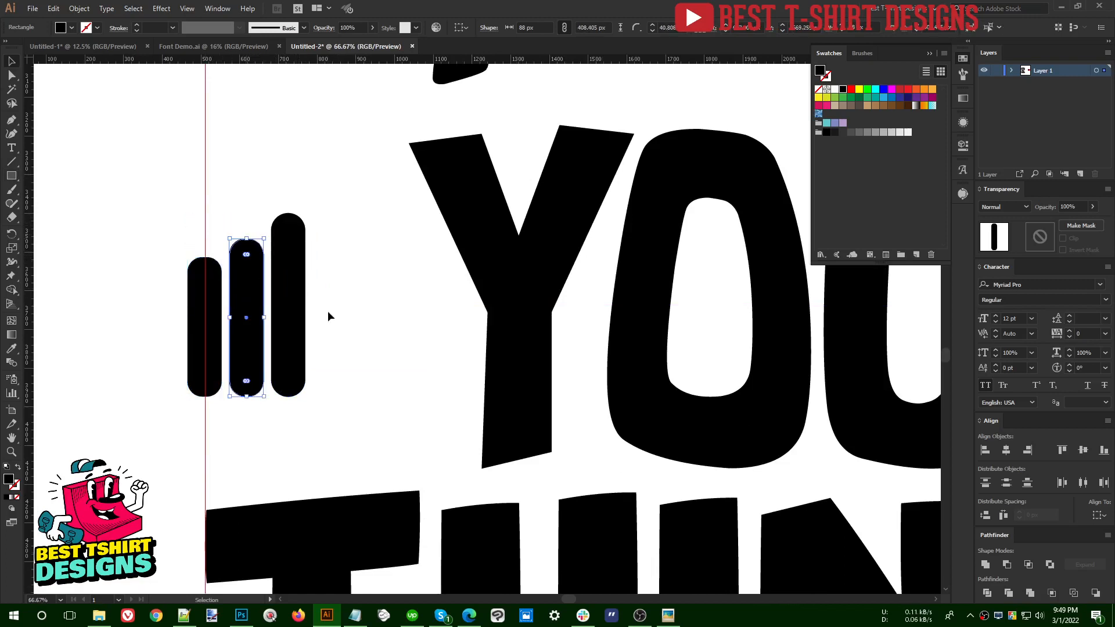
key("ctrl+a")
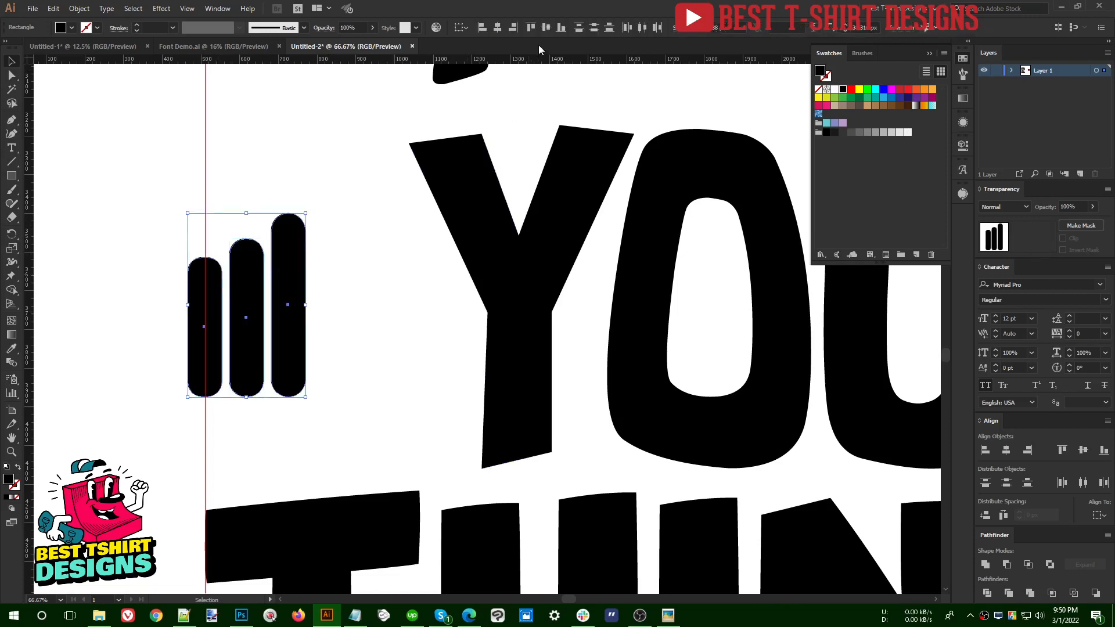
left_click(545, 27)
Move the three bars closer to the Y, shorten the outermost bar slightly and realign their vertical centers
left_click_drag(288, 299, 372, 293)
left_click(298, 423)
left_click(293, 365)
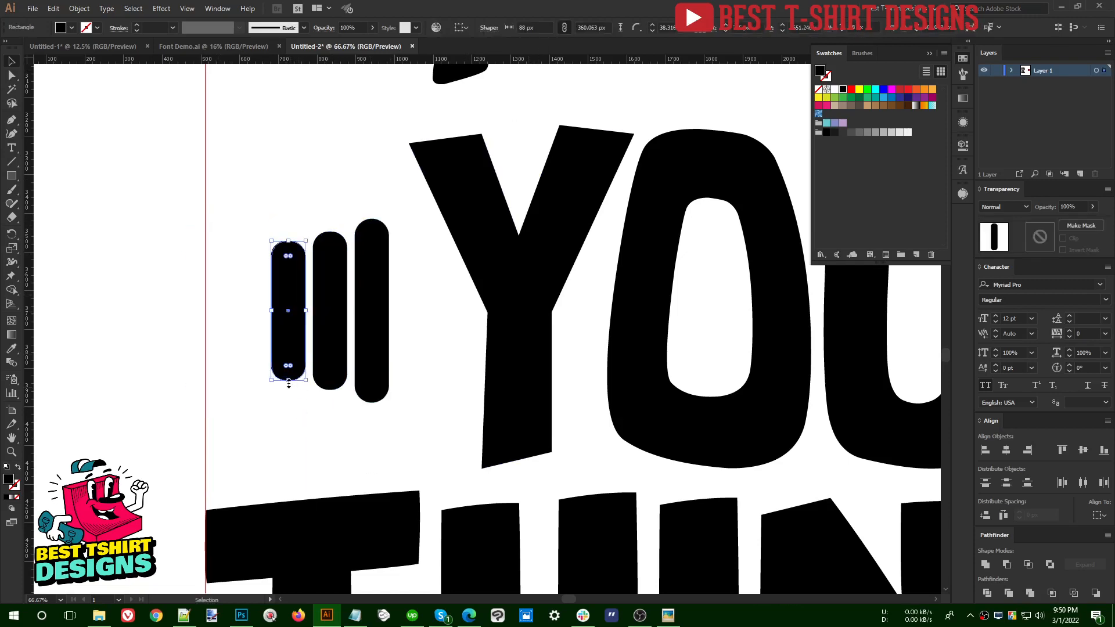
left_click_drag(288, 380, 289, 372)
key("ctrl+a")
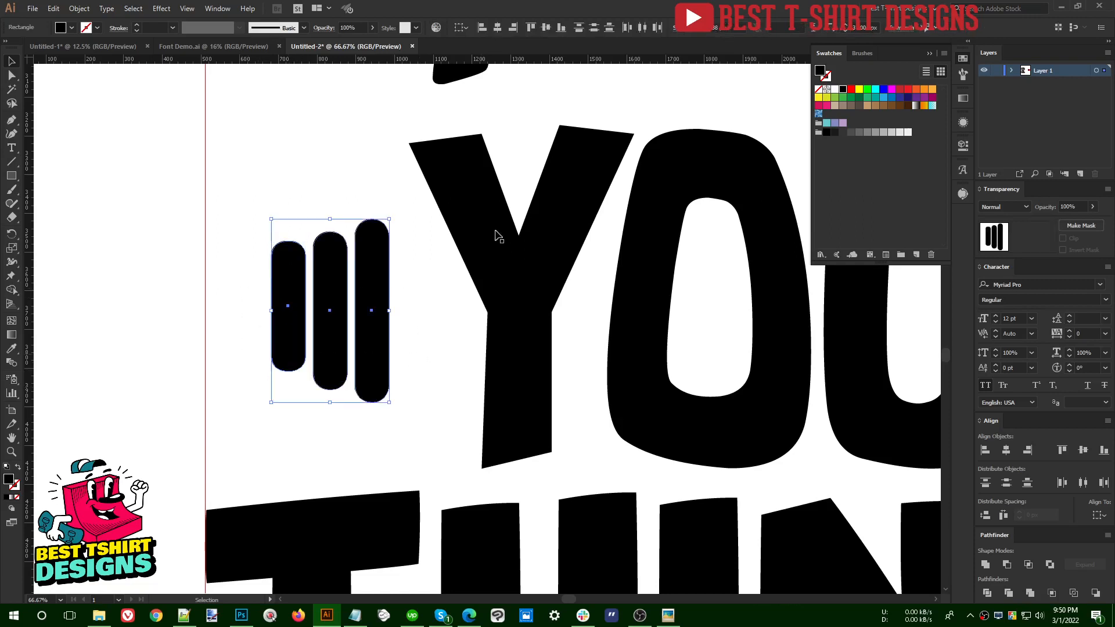
left_click(545, 27)
left_click(394, 325)
Add a rounded horizontal handle about 675 px long through the center of the three bars, extending into the Y
left_click_drag(293, 319, 457, 372)
left_click_drag(499, 311, 631, 311)
left_click_drag(421, 362, 275, 265)
left_click(393, 387)
left_click_drag(417, 315, 293, 316)
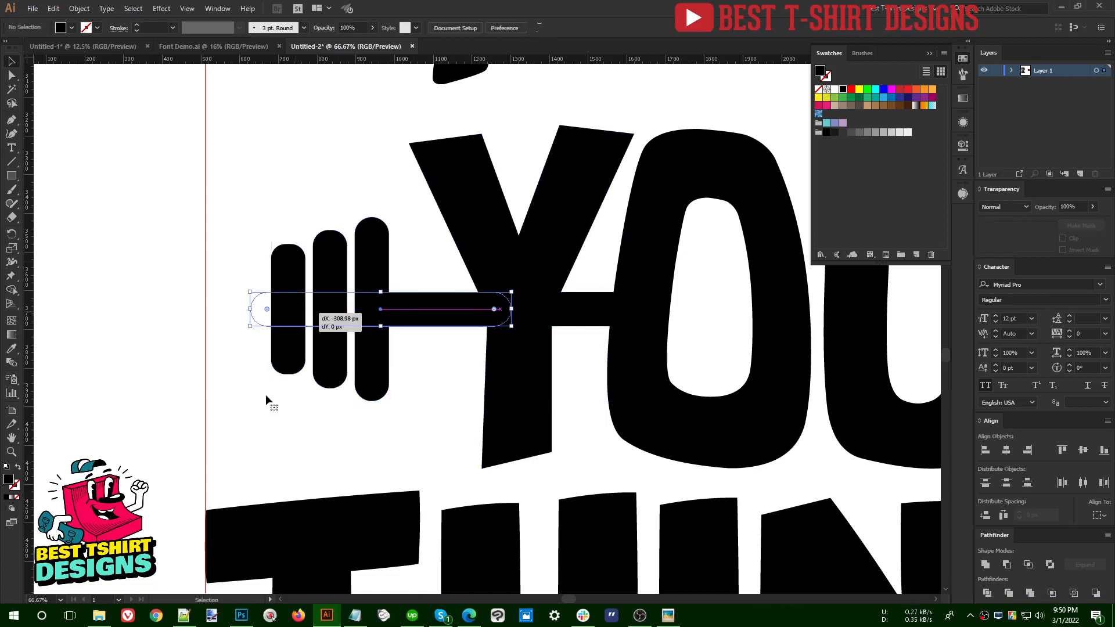
left_click(260, 408)
Group the dumbbell parts and erase the end of the handle that overlaps the Y
left_click_drag(242, 258, 392, 351)
scroll(331, 356, "down", 2)
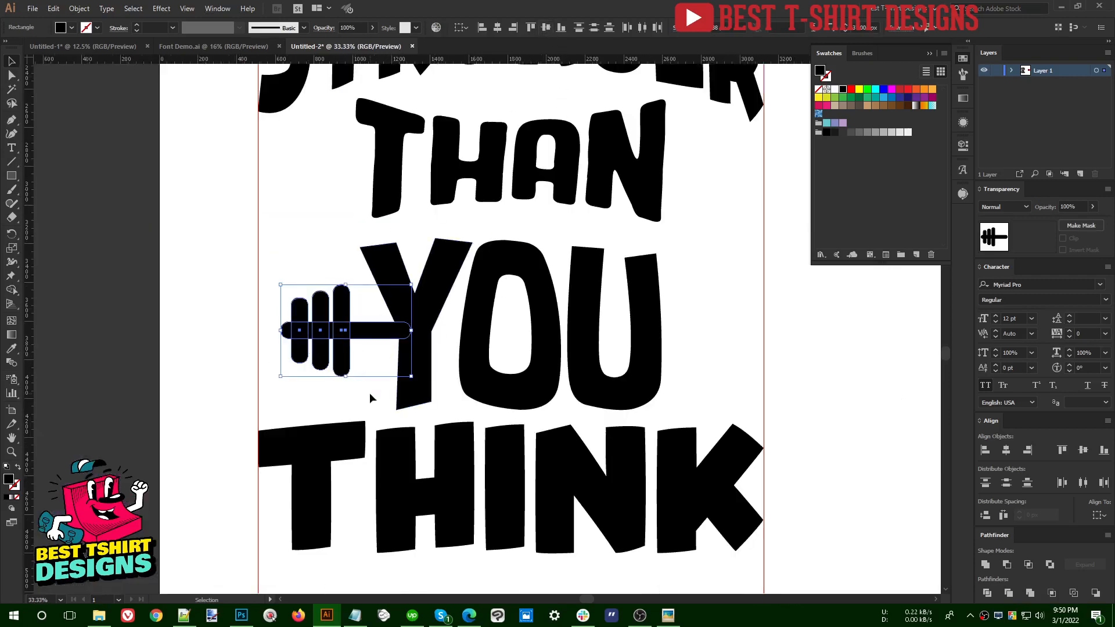
key("a")
key("shift+e")
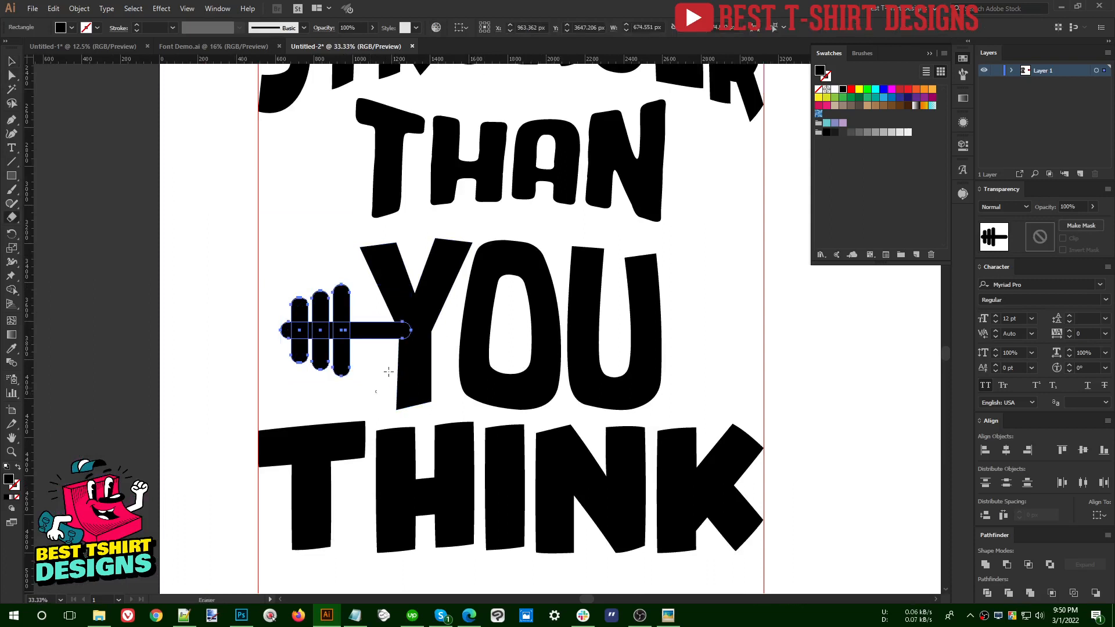
left_click_drag(450, 266, 389, 384)
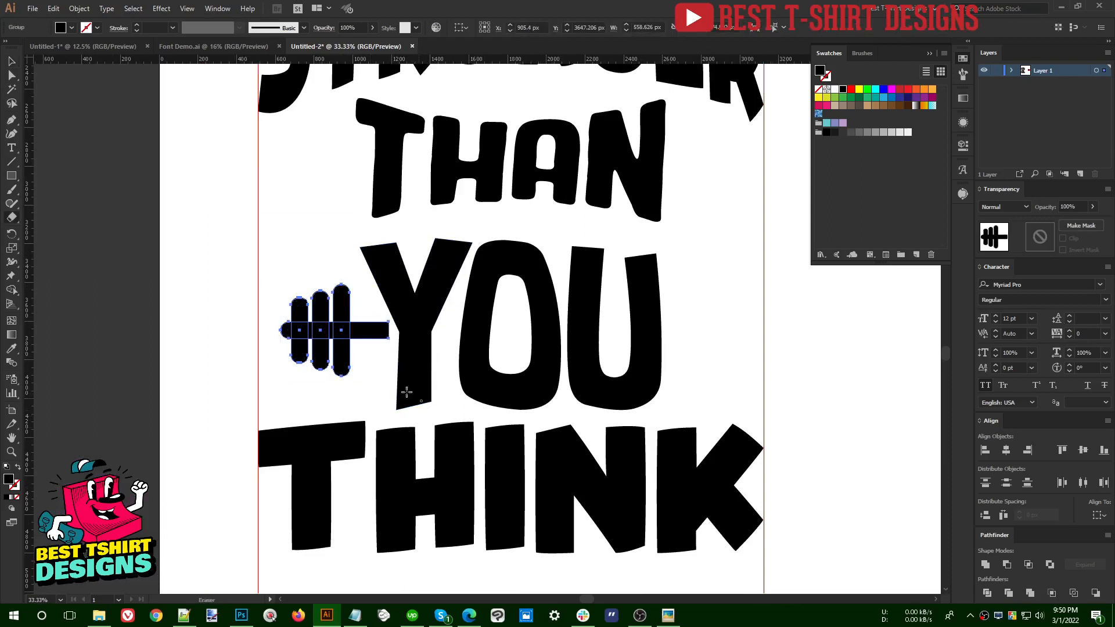
key("v")
Enlarge the dumbbell proportionally to reach the left guide and place a copy against the right guide
left_click(392, 329)
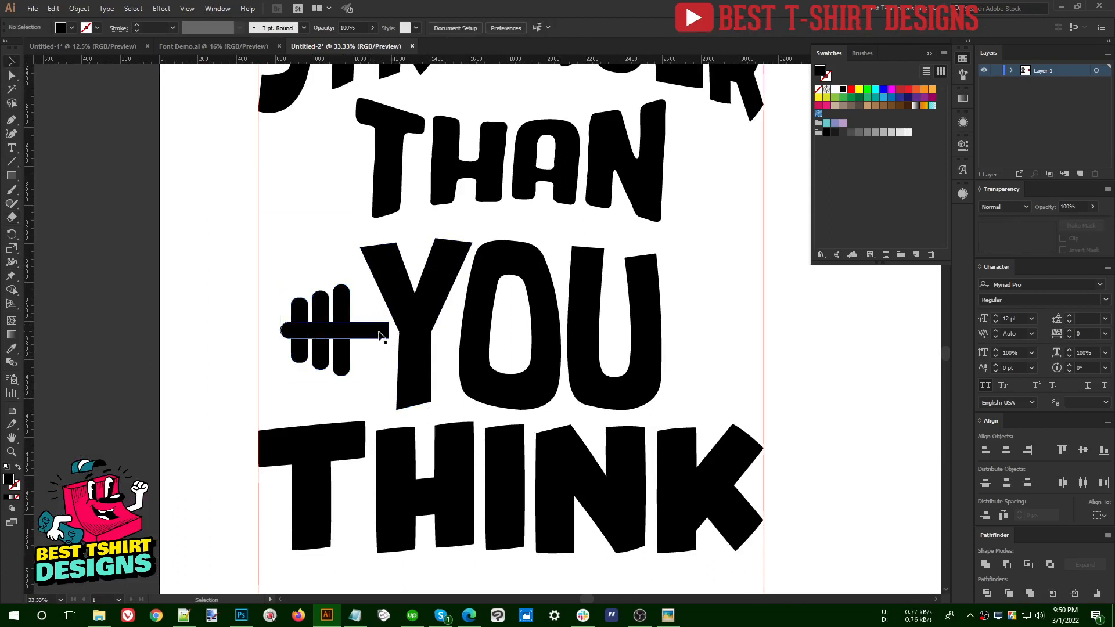
scroll(380, 372, "right", 1)
left_click(264, 329)
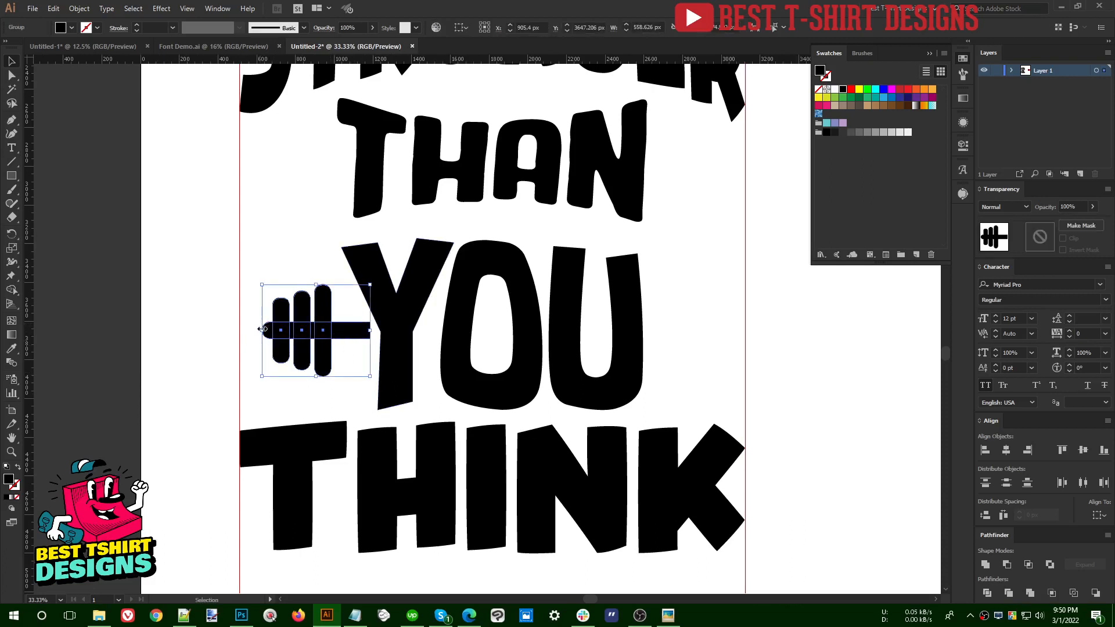
left_click_drag(260, 329, 687, 327)
Reflect the right dumbbell copy across the vertical axis so its plates face outward
left_click(284, 248)
scroll(331, 354, "right", 3)
key("o")
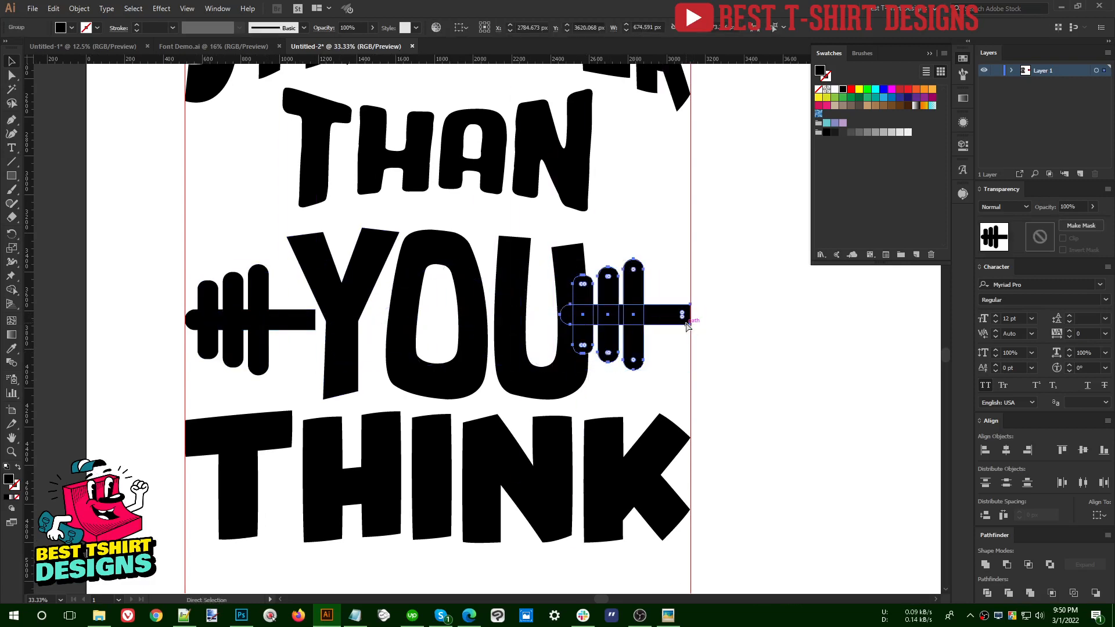
key("Return")
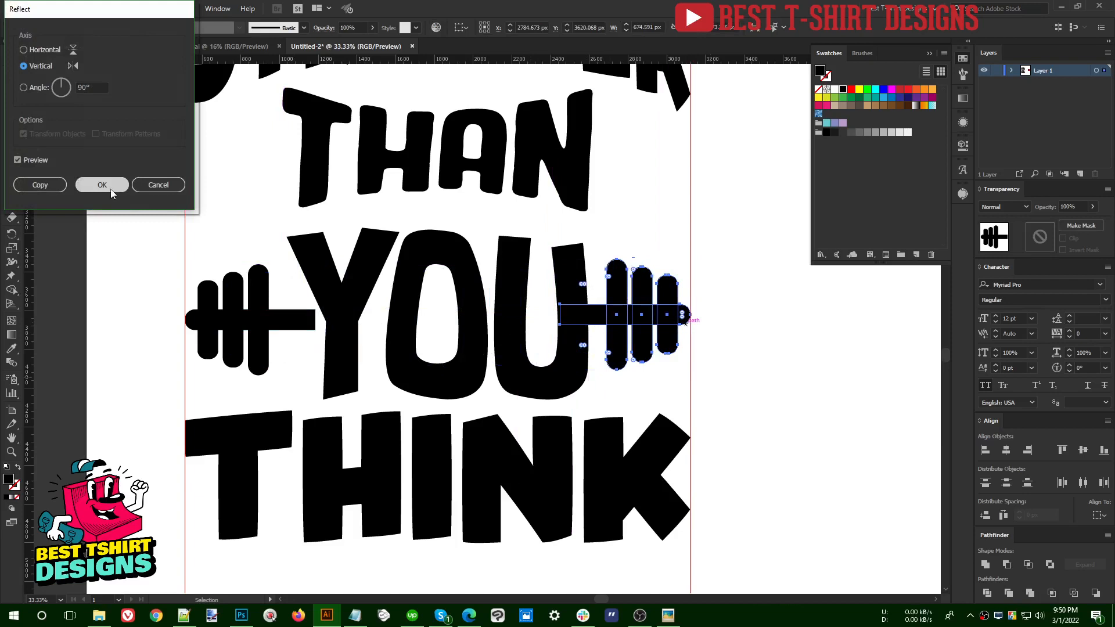
left_click(102, 185)
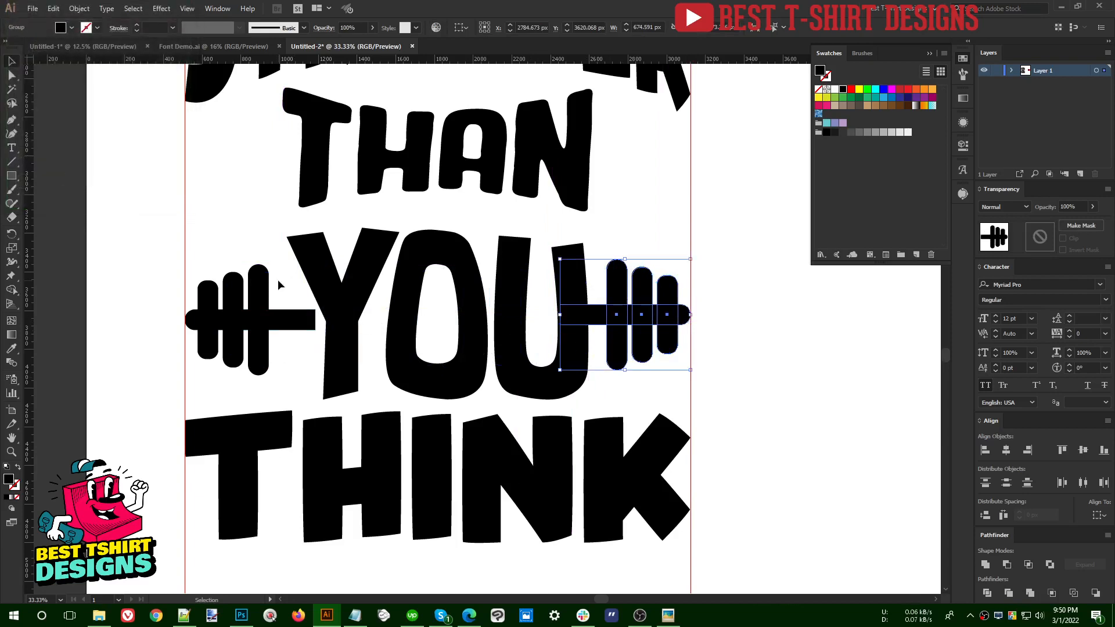
left_click(277, 280)
key("ctrl+minus")
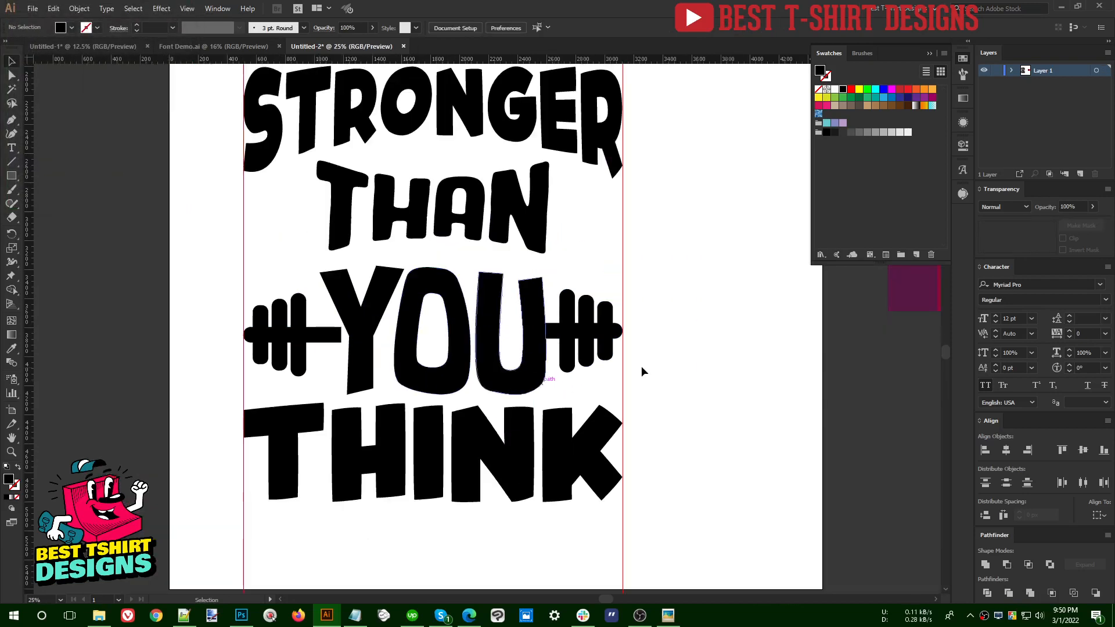
Shift the word YOU 60 px to the left between the two dumbbells
left_click(533, 365)
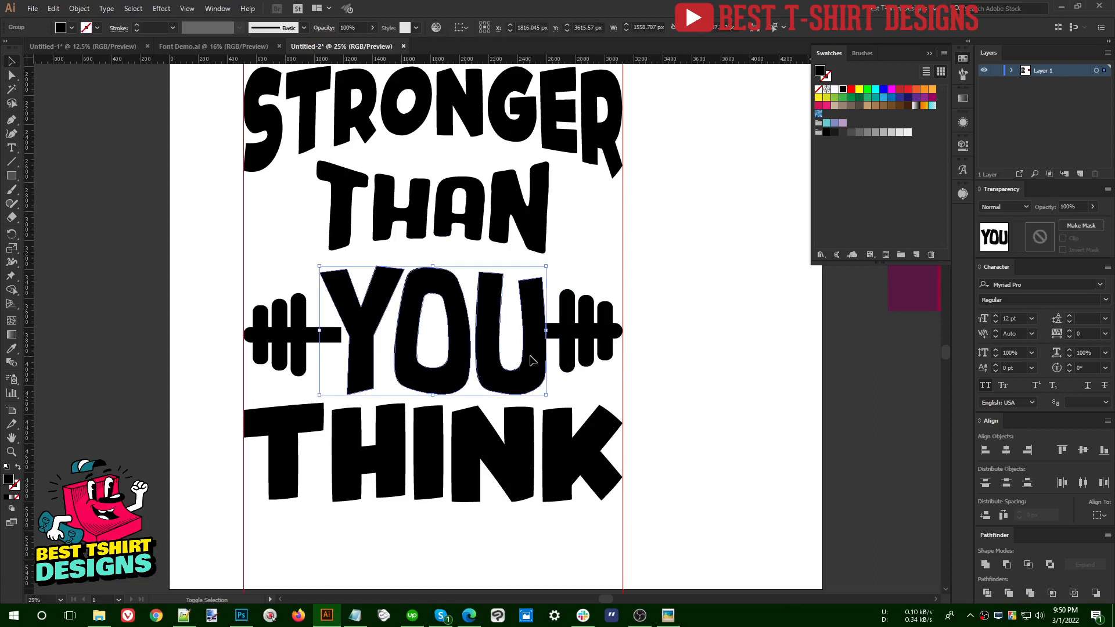
key("shift+Left")
key("shift+Left")
key("shift+Left")
key("shift+Left")
key("shift+Left")
key("shift+Left")
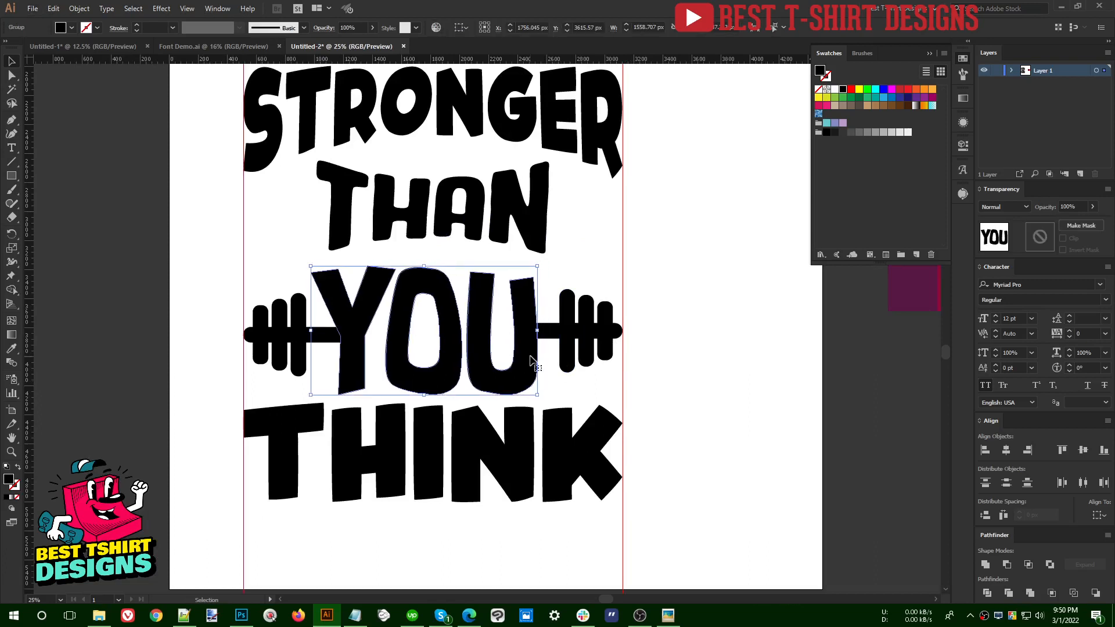
left_click(594, 232)
Group the word YOU with the dumbbells on both sides
scroll(594, 232, "up", 1)
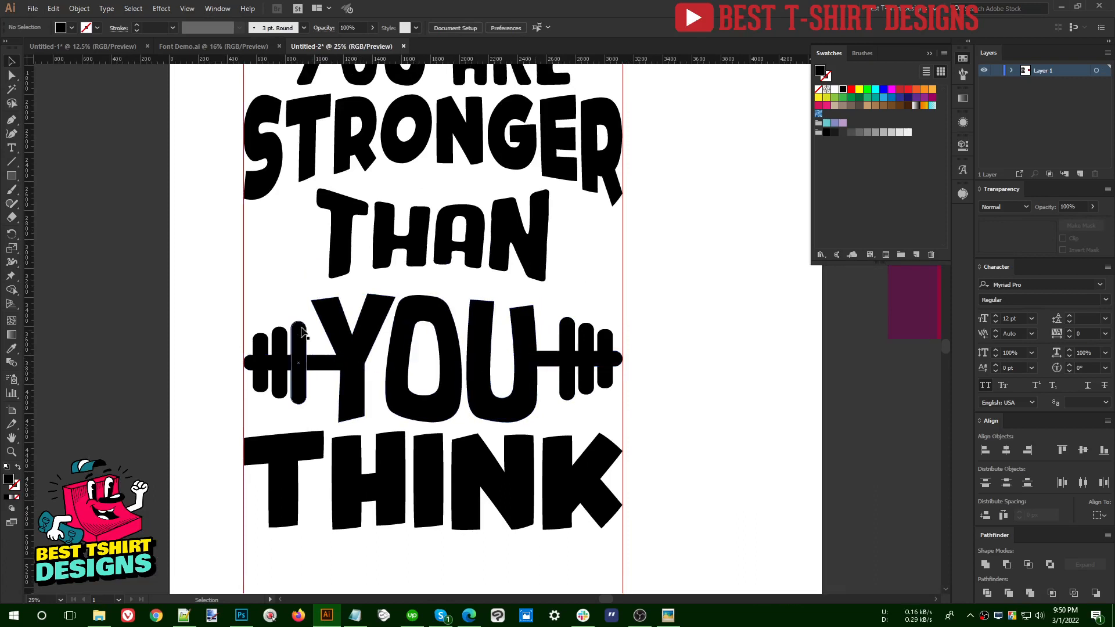
left_click(573, 400)
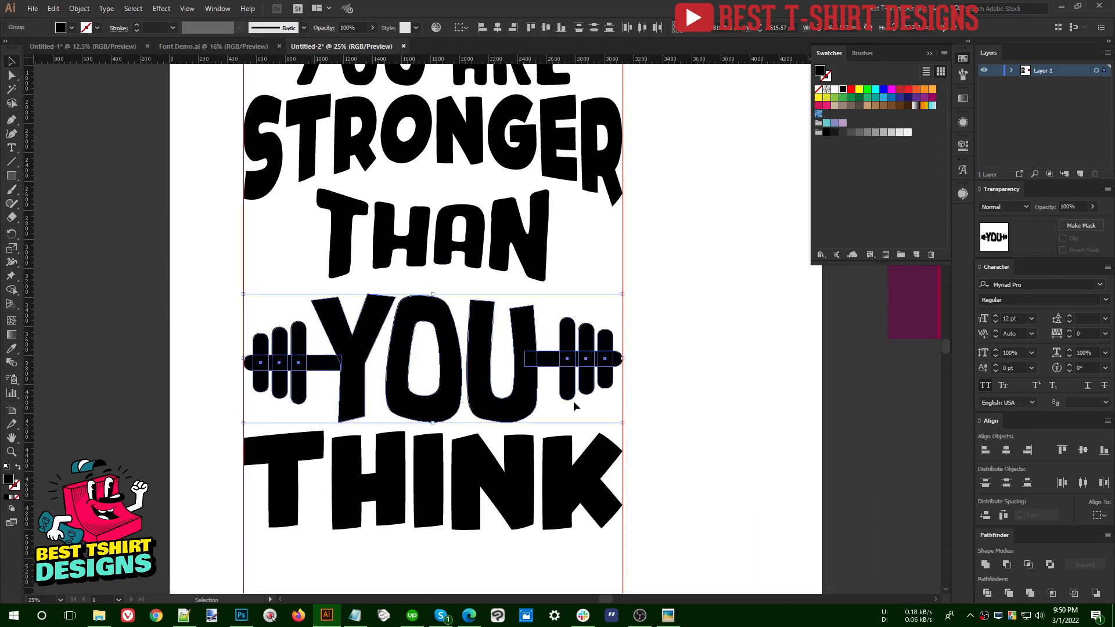
key("a")
key("v")
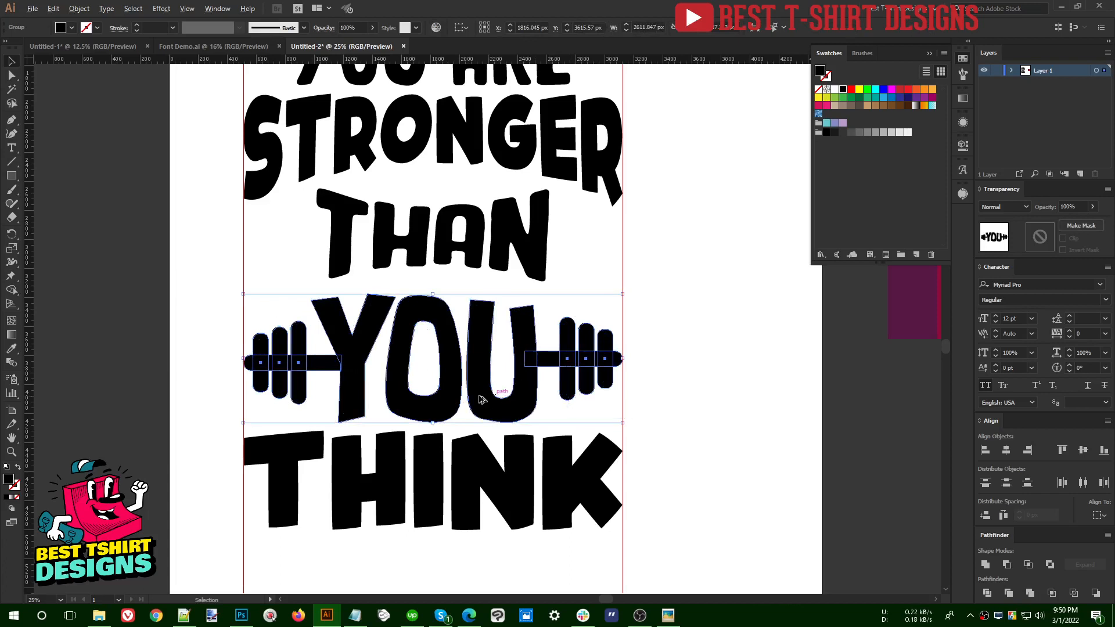
scroll(482, 397, "down", 1)
left_click(607, 391)
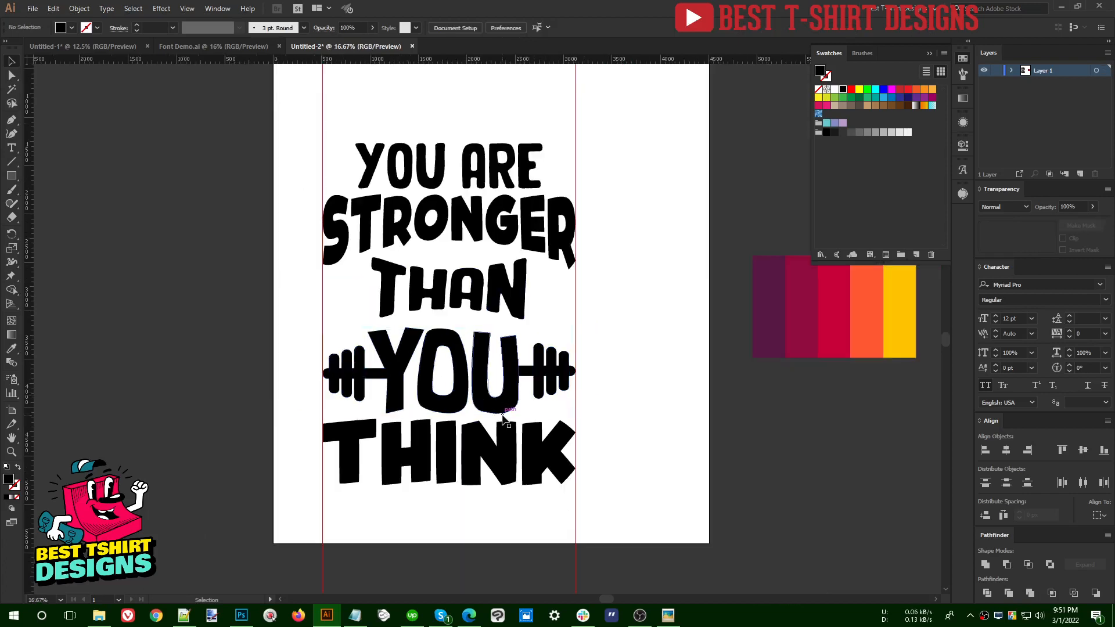
left_click_drag(474, 366, 369, 119)
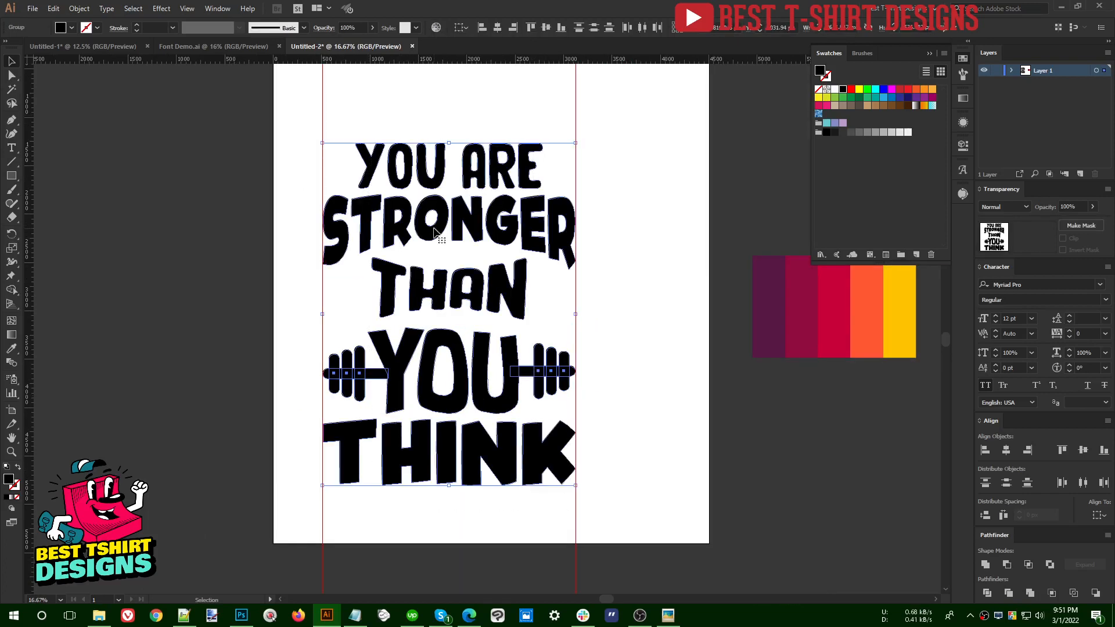
left_click(677, 280)
scroll(546, 328, "up", 1)
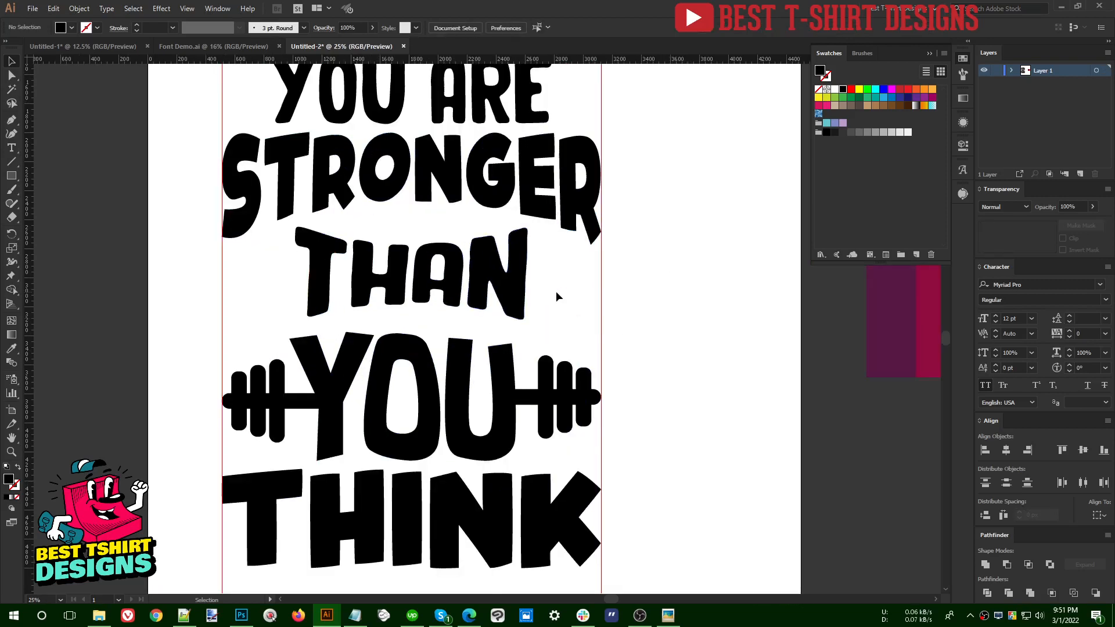
Move the kettlebell beside the N of THAN and enlarge it proportionally to about 377 px wide
scroll(560, 314, "up", 1)
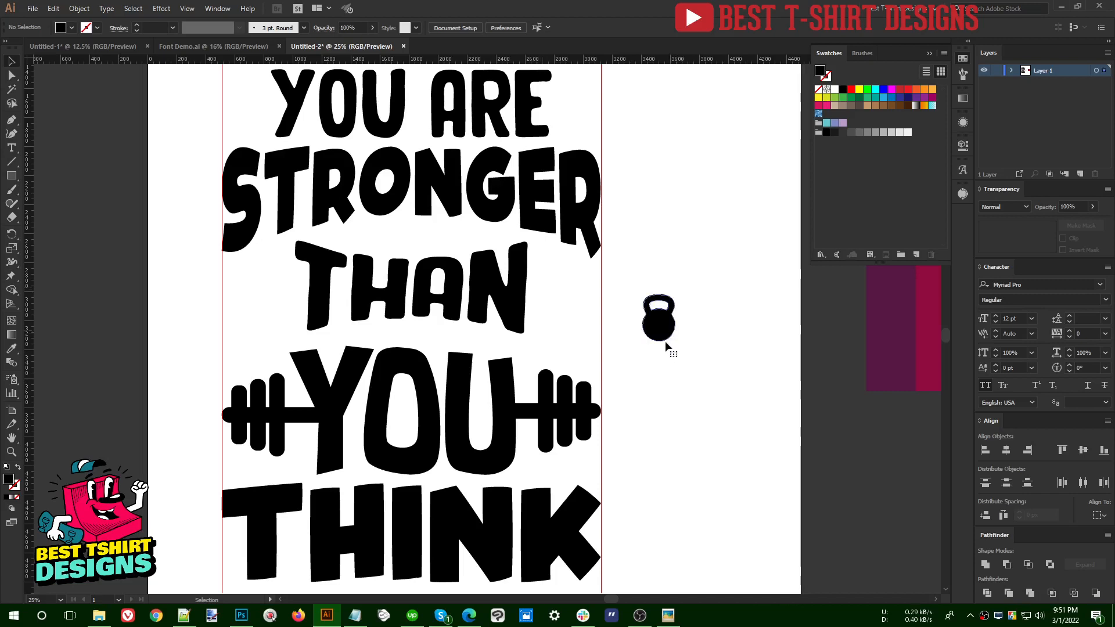
left_click(657, 339)
left_click_drag(656, 343, 566, 307)
scroll(584, 340, "up", 1)
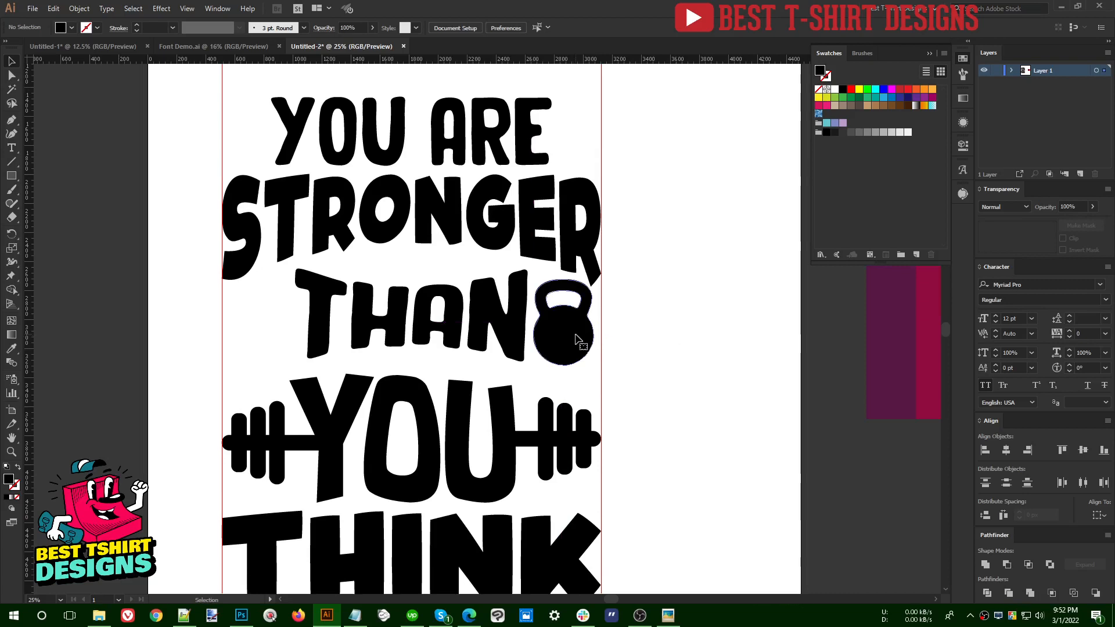
left_click(566, 357)
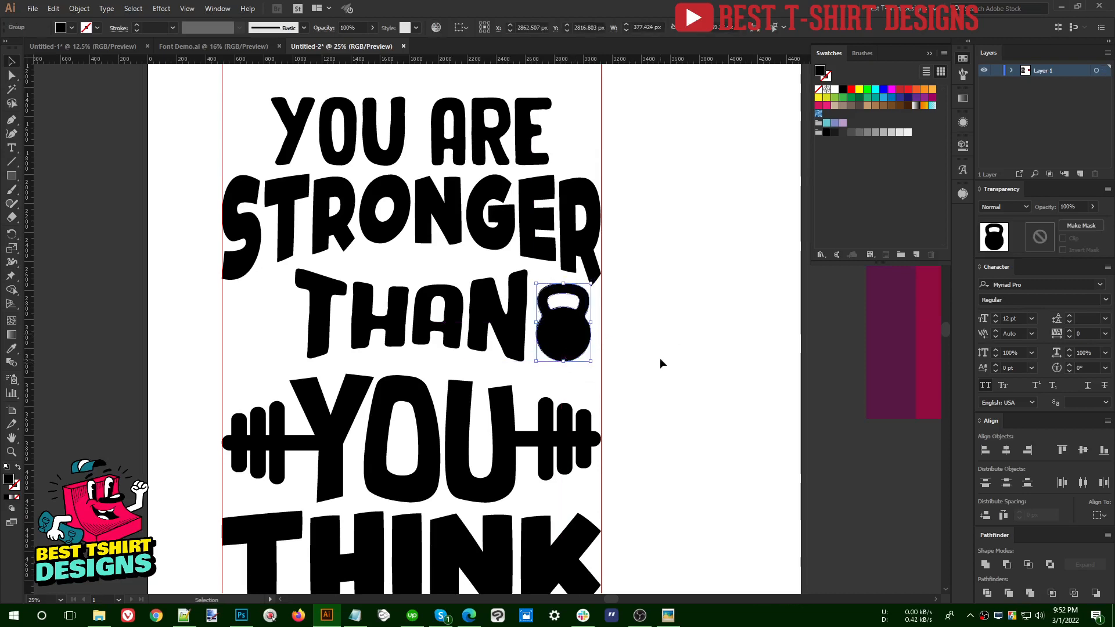
left_click(660, 358)
scroll(660, 357, "up", 1)
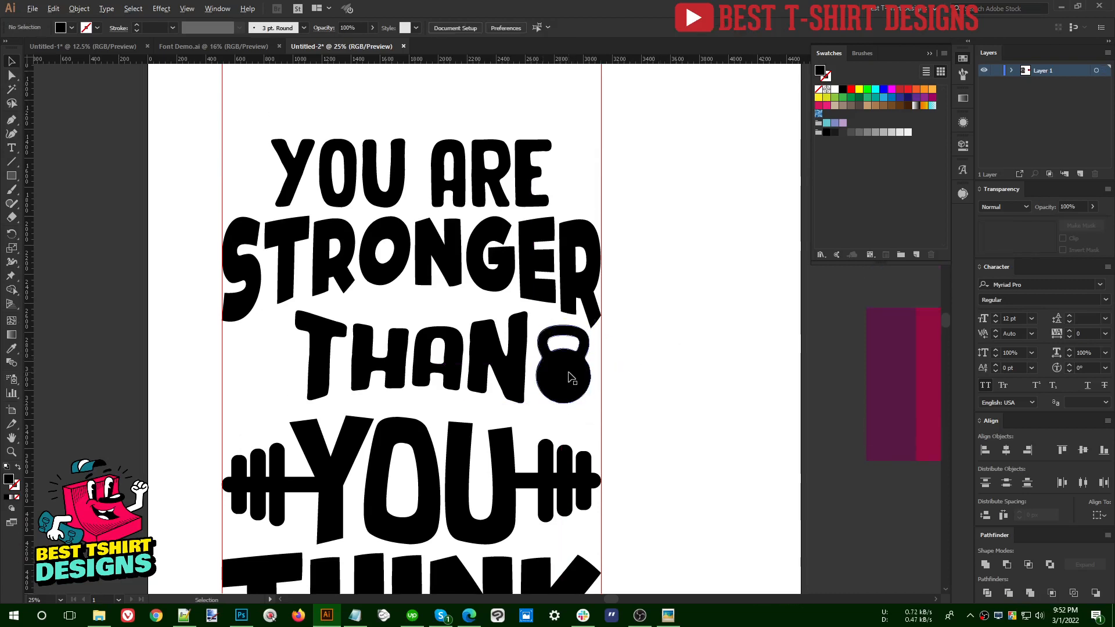
Copy the kettlebell horizontally to the opposite side of THAN and reflect the copy across the vertical axis
left_click_drag(568, 373, 265, 372)
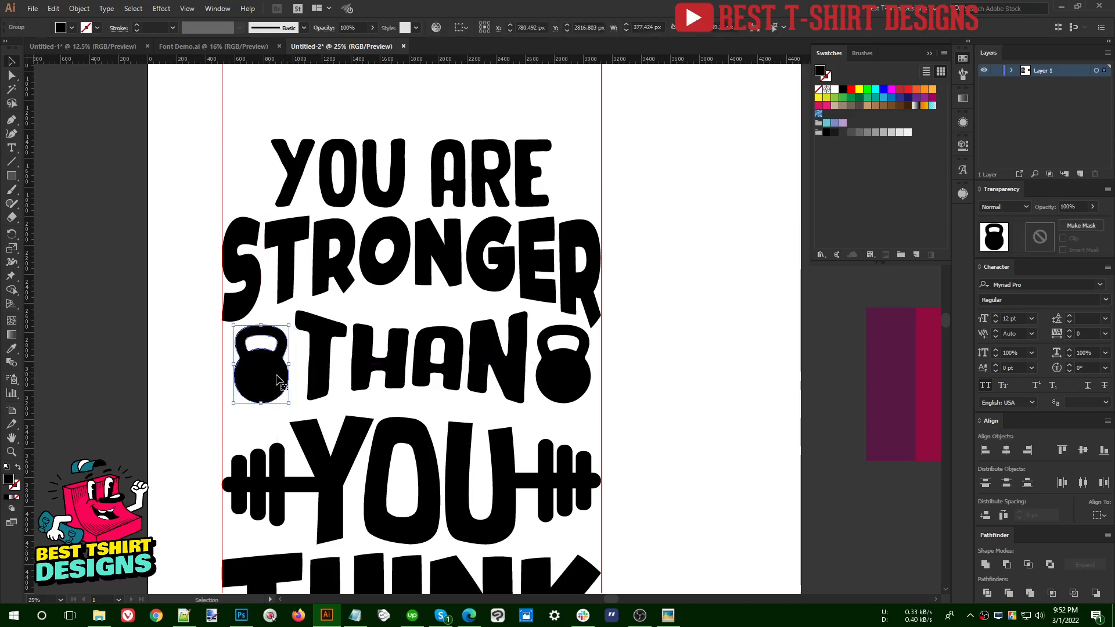
key("o")
key("Return")
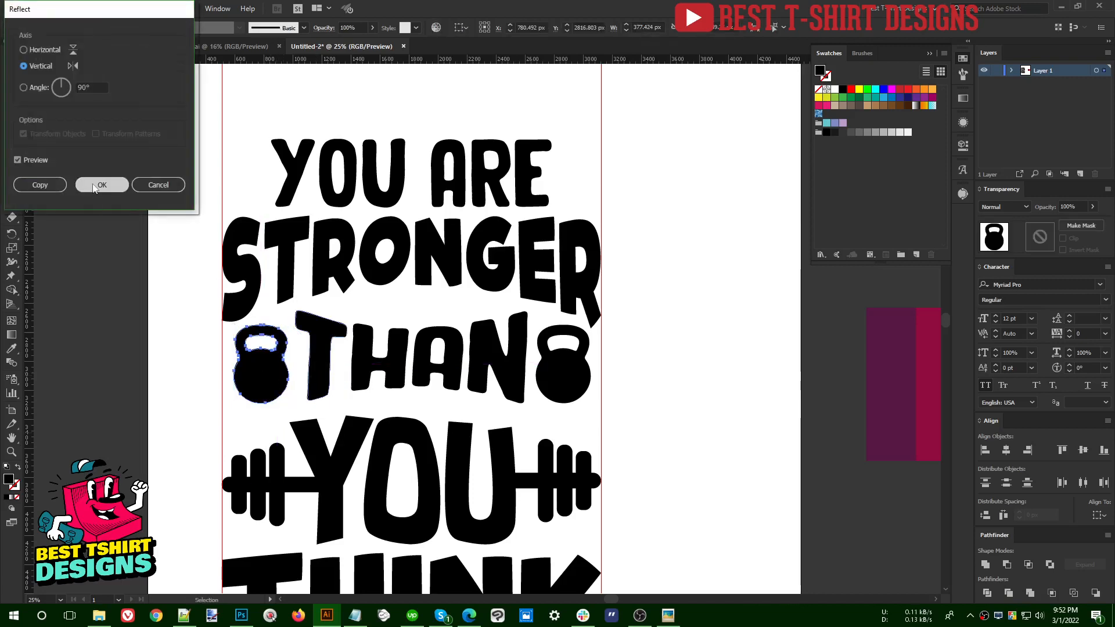
left_click(94, 187)
Group the two kettlebells and align the group with the word THAN on their vertical centers
left_click(575, 395, "shift")
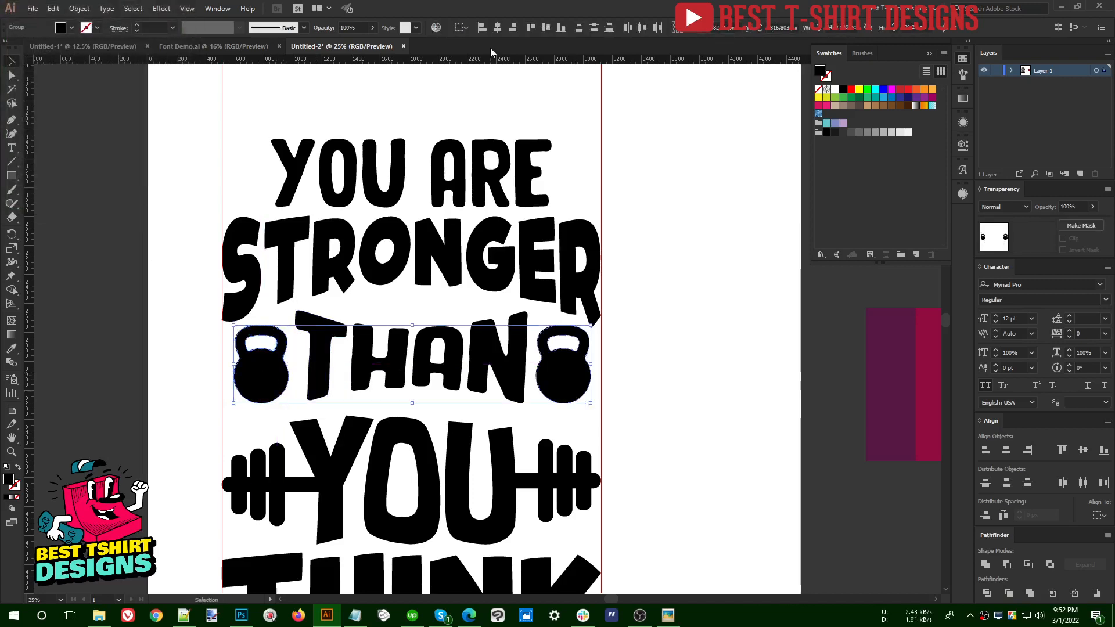
key("ctrl+g")
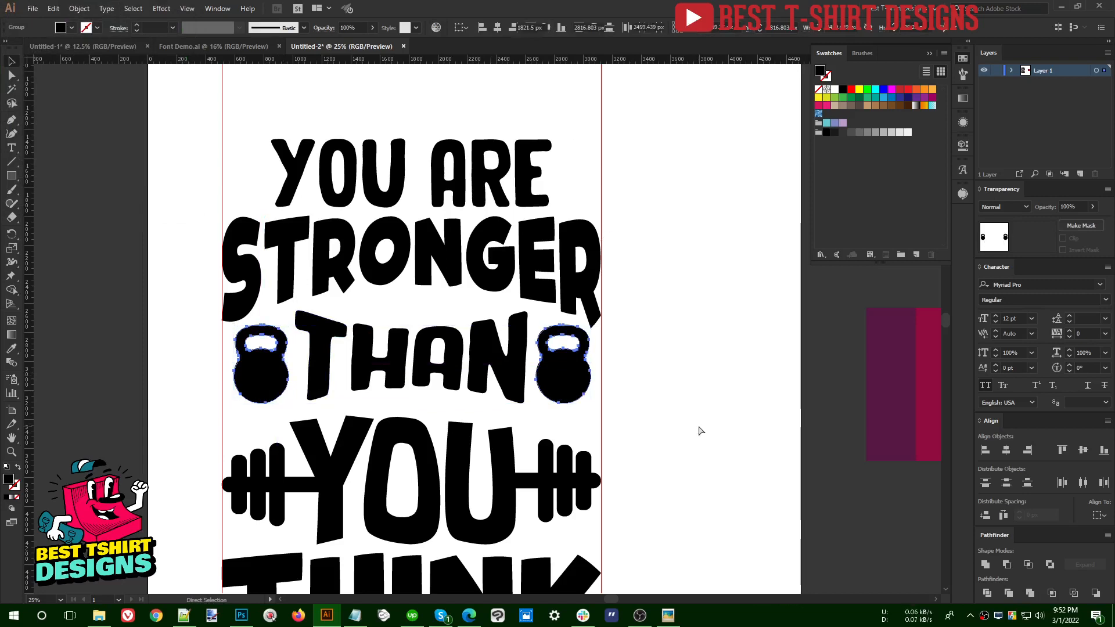
left_click(507, 382, "shift")
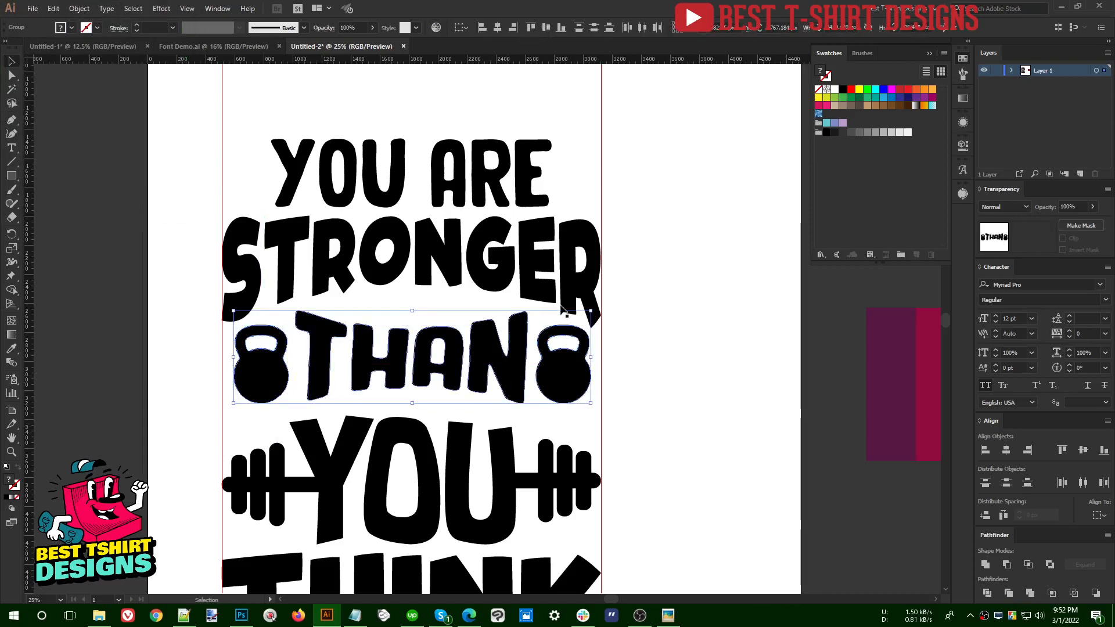
left_click(546, 29)
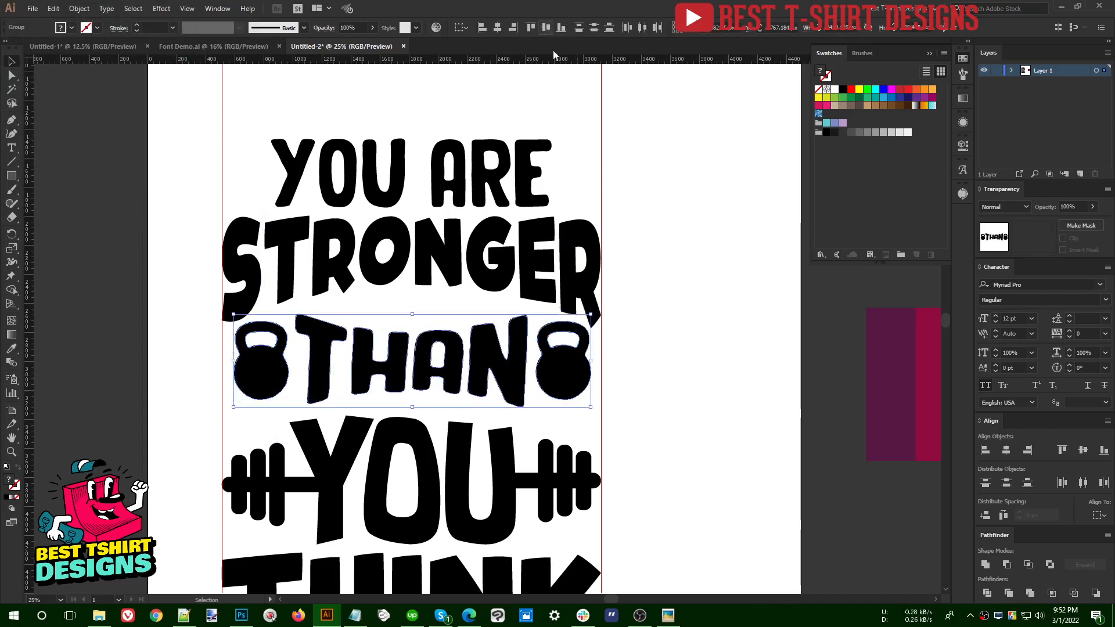
left_click(664, 287)
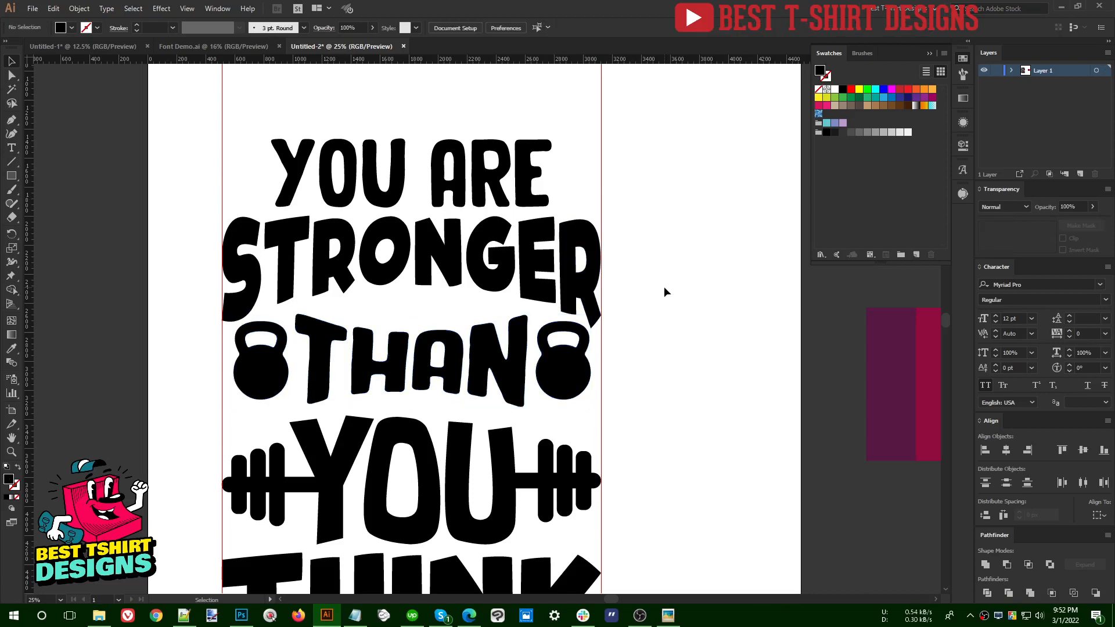
Cut both kettlebells out of their group, paste them back in place and ungroup them
left_click(566, 368)
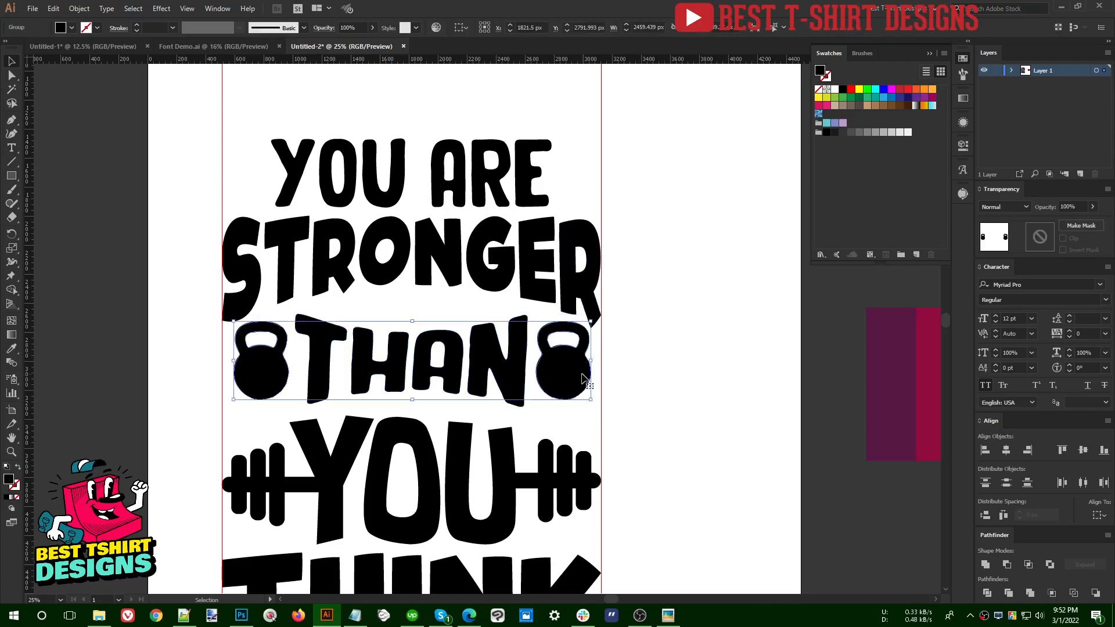
double_click(583, 377)
left_click(583, 377)
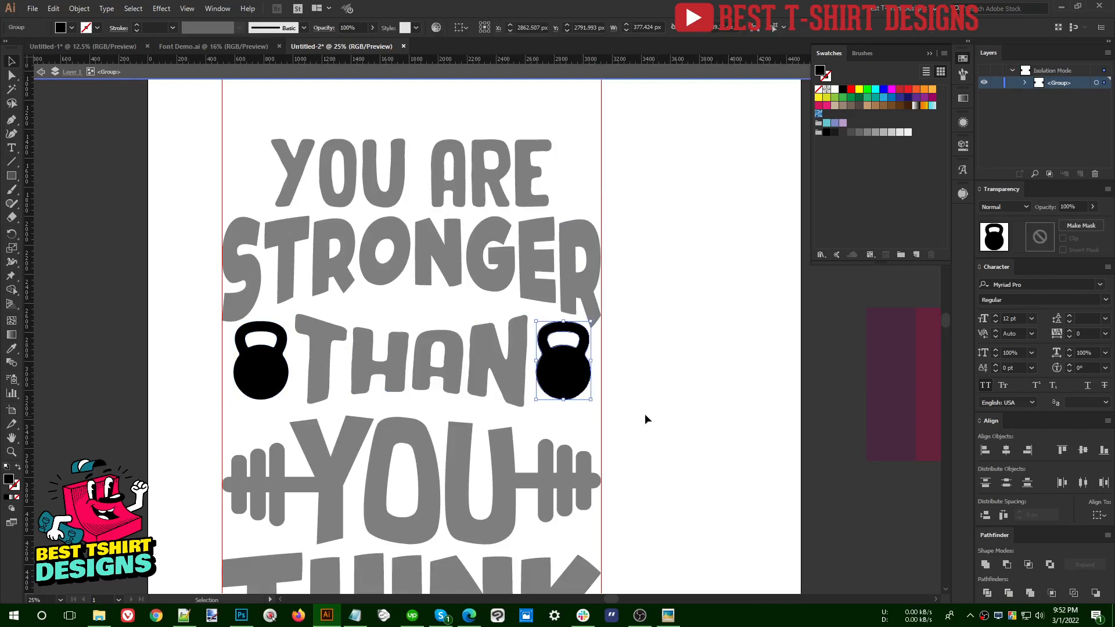
left_click(275, 367, "shift")
key("ctrl+x")
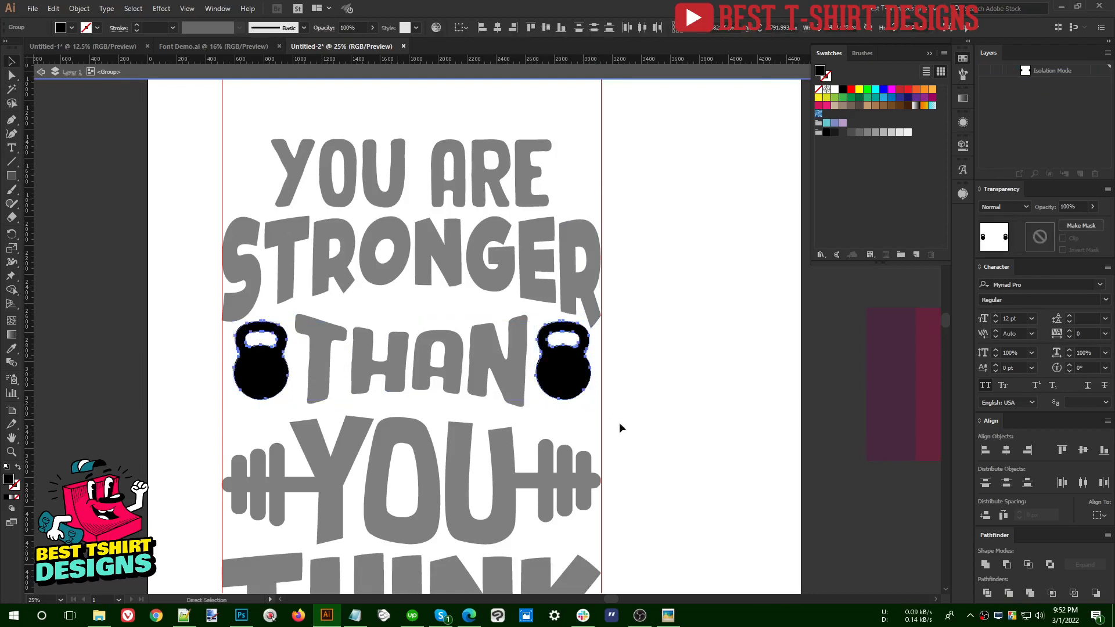
double_click(618, 423)
key("ctrl+f")
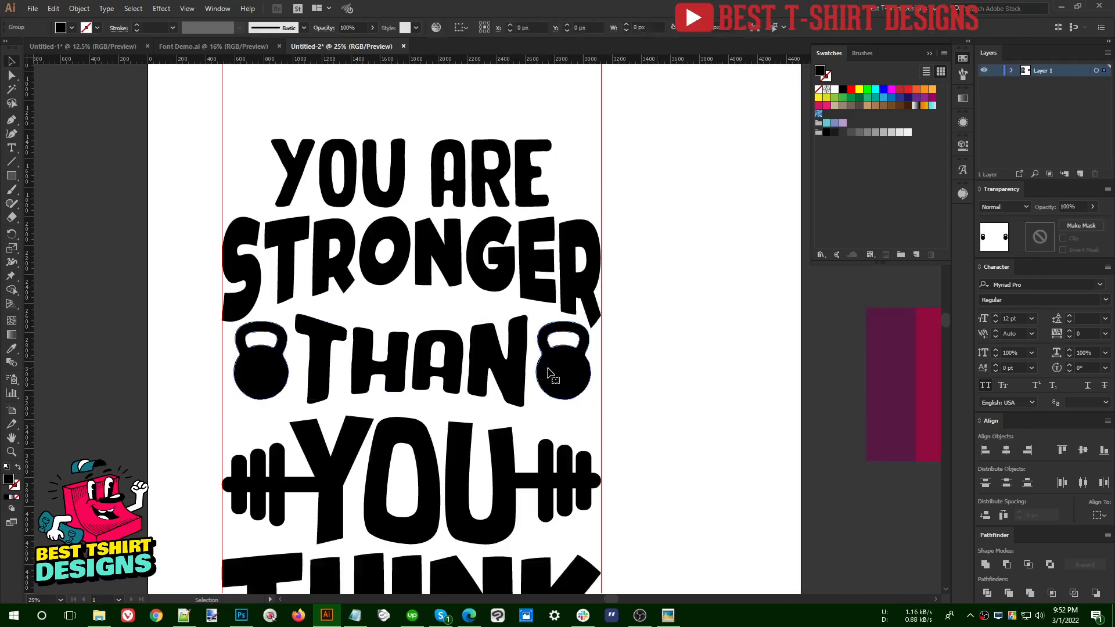
right_click(549, 372)
left_click(574, 463)
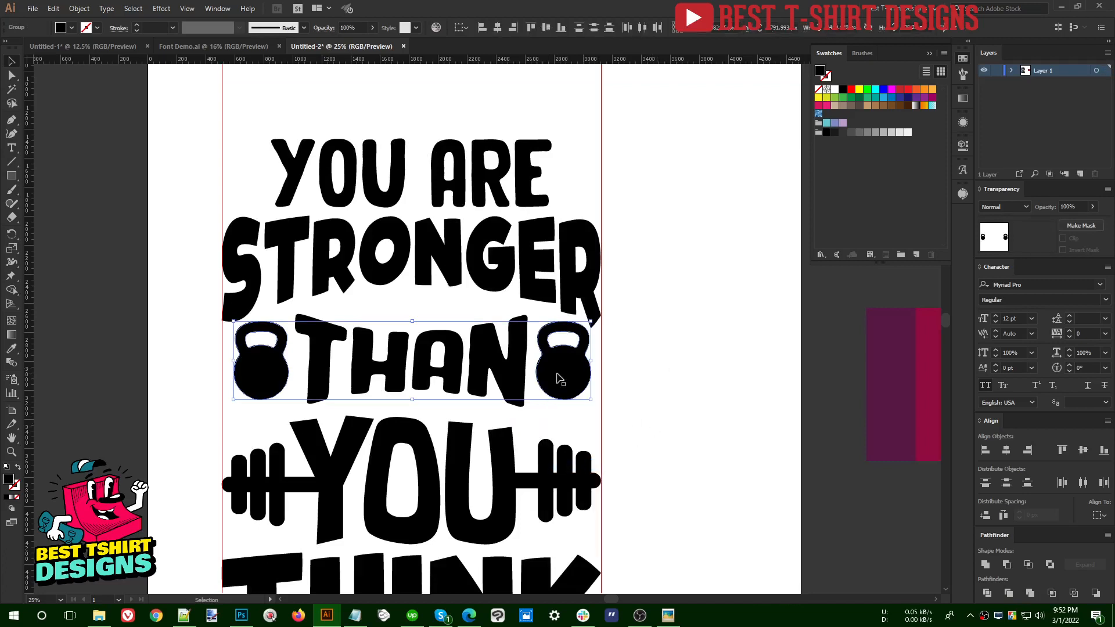
Align the right kettlebell to the right edge of the YOU and dumbbells group
left_click(575, 482, "shift")
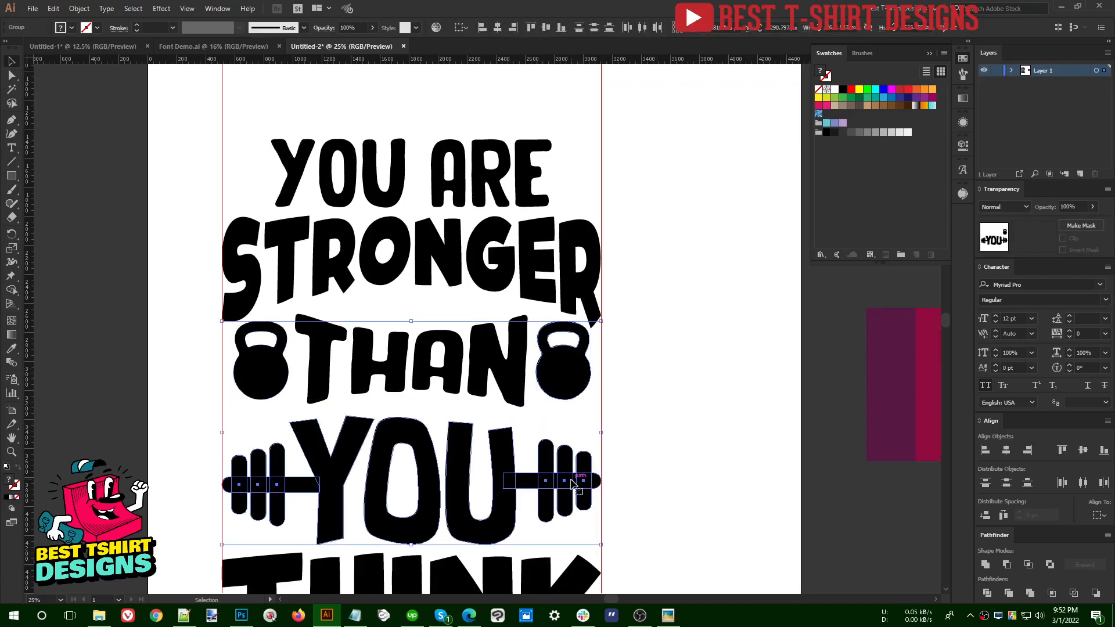
left_click(574, 482)
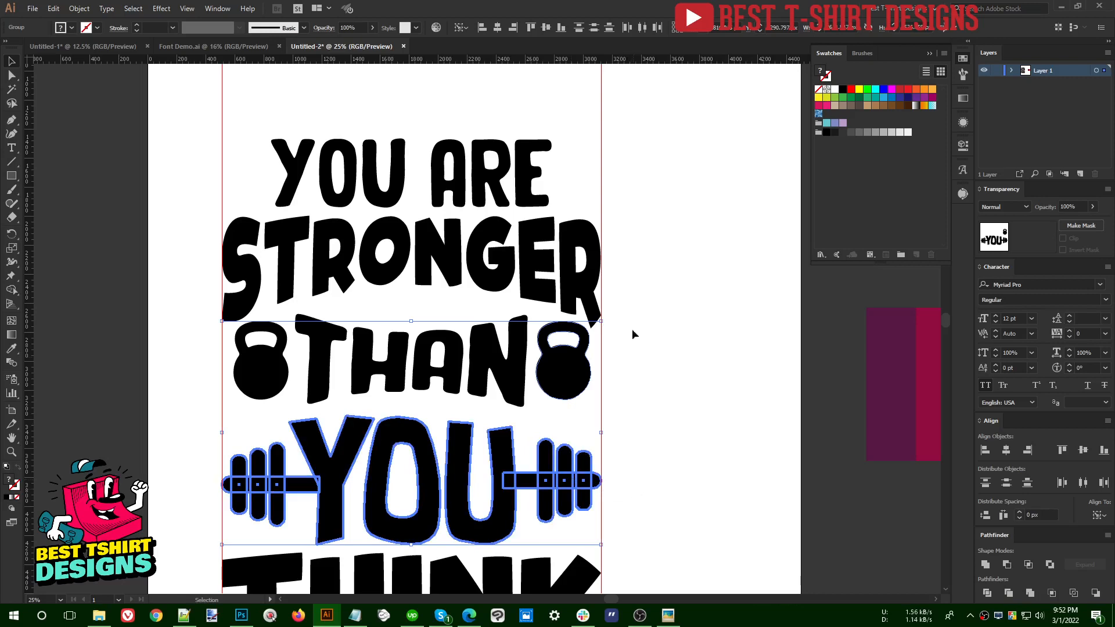
left_click(514, 31)
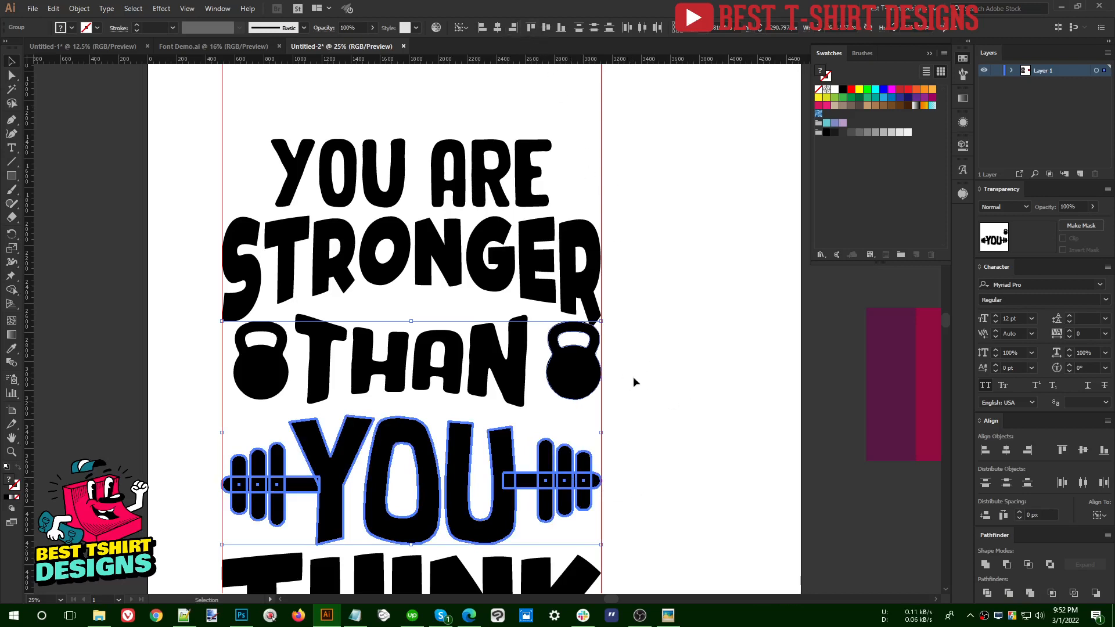
Align the left kettlebell to the left edge of the YOU and dumbbells group
left_click(266, 375)
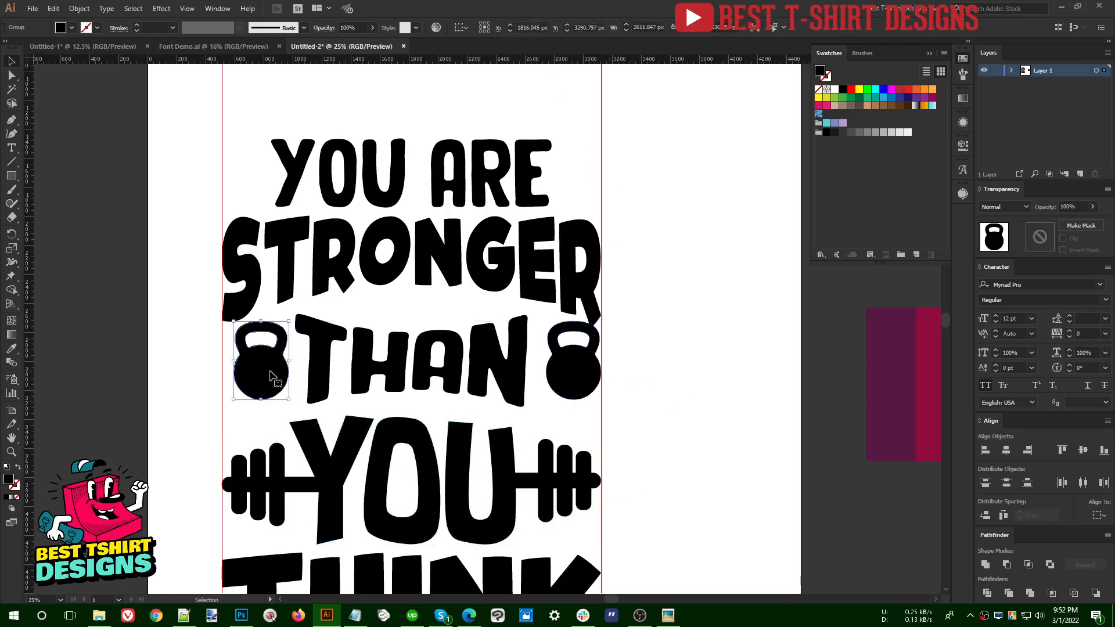
left_click(268, 490, "shift")
left_click(268, 486)
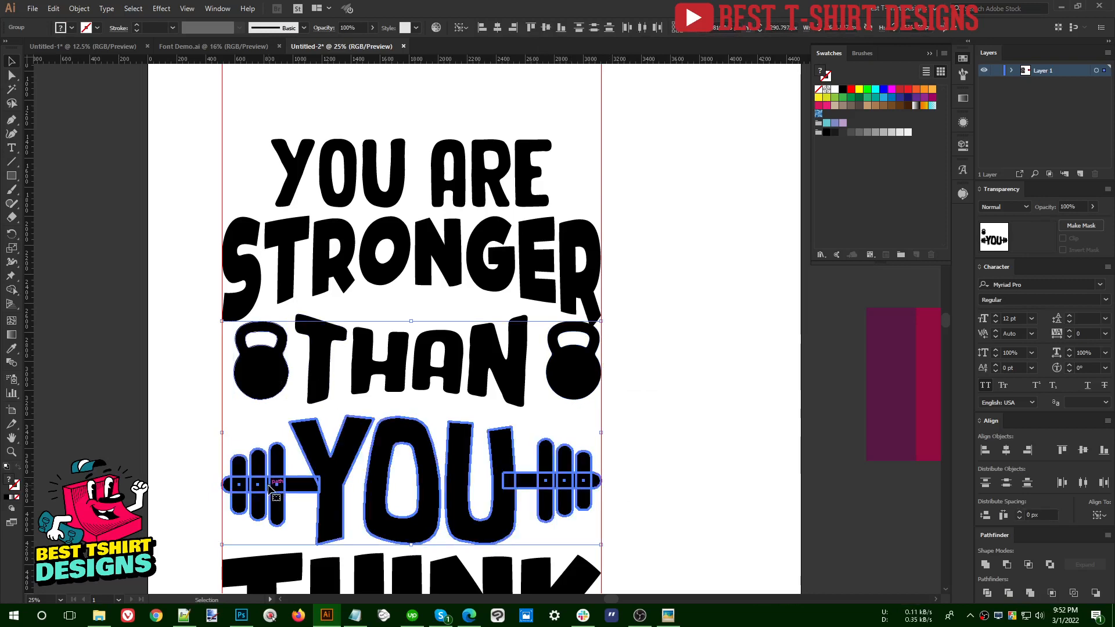
left_click(482, 28)
left_click(686, 388)
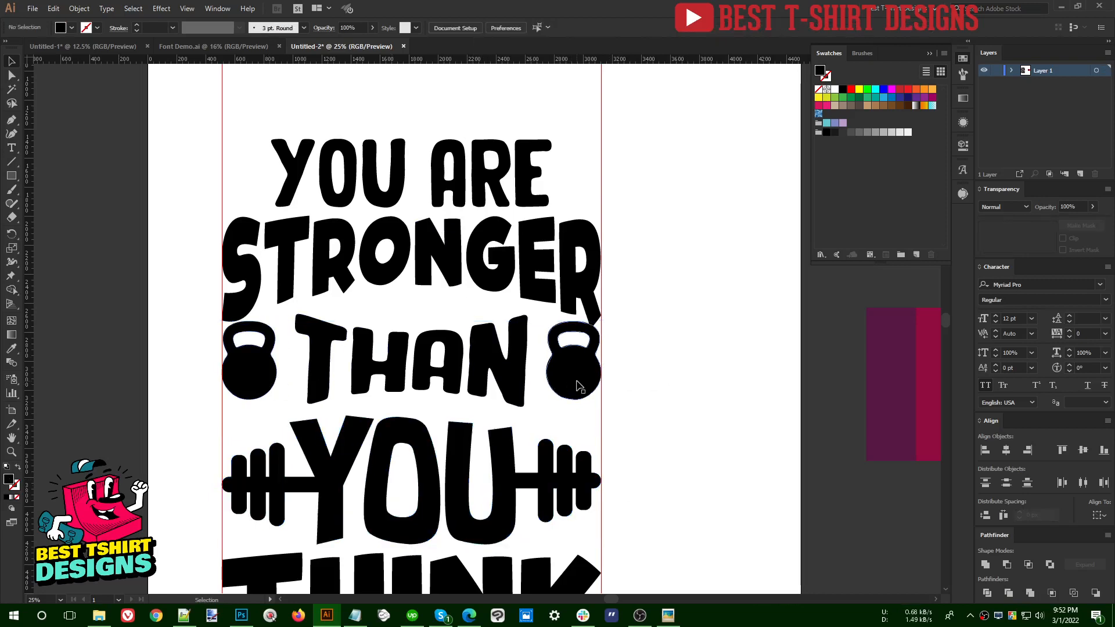
Shift the word THAN together with both kettlebells down by 40 px
left_click(523, 377)
left_click(259, 376, "shift")
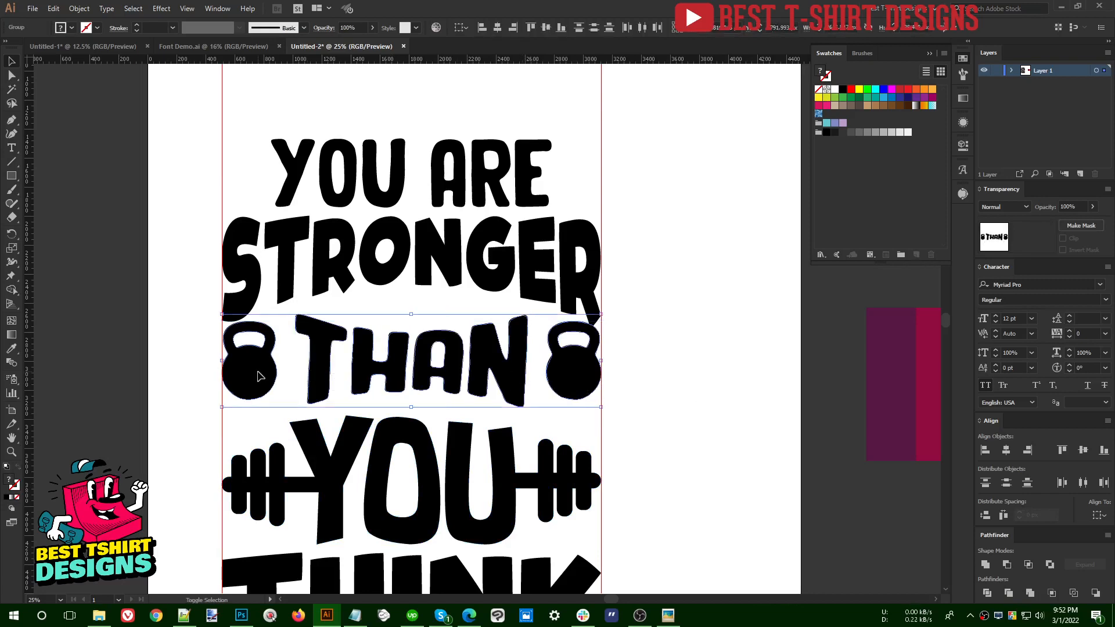
key("shift+Down")
key("shift+Down")
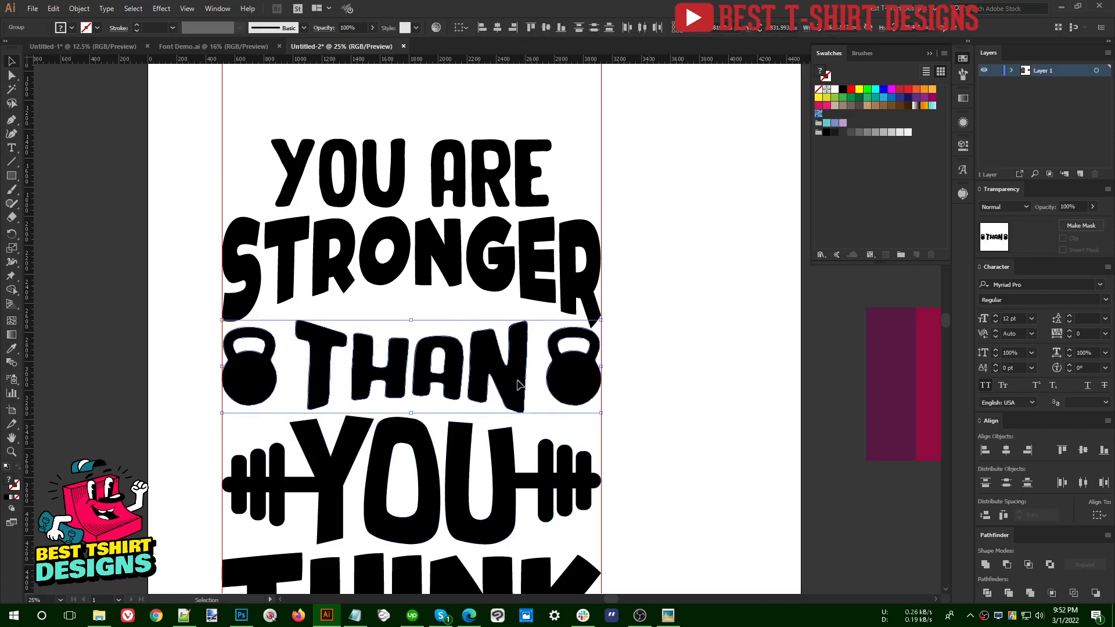
Enlarge THAN proportionally from its center to about 1790 px wide and nudge it slightly left between the kettlebells
left_click(529, 386)
left_click(522, 384)
left_click_drag(529, 367, 541, 367)
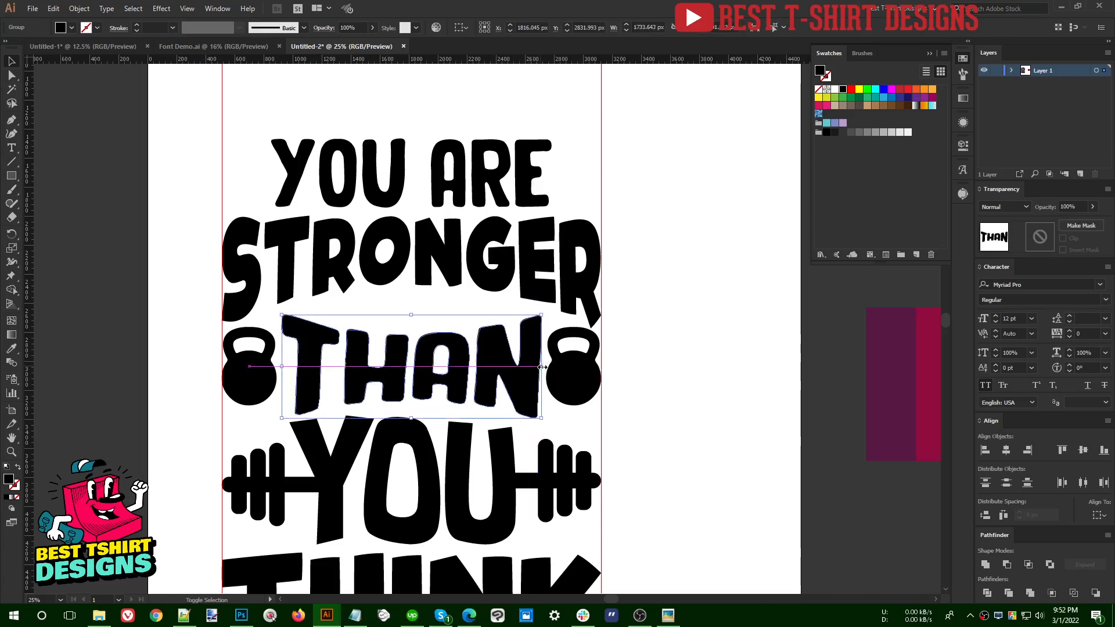
key("Left")
key("Left")
key("Left")
key("Left")
key("Left")
key("Left")
key("Left")
key("Left")
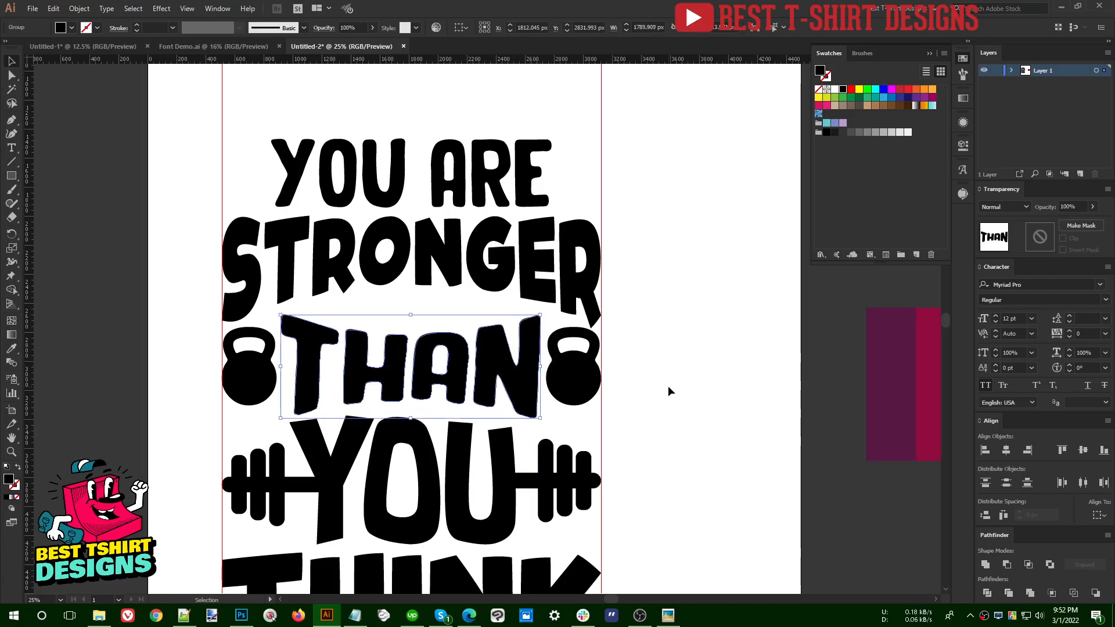
left_click(668, 385)
Move the YOU and dumbbells group together with THINK slightly down to widen the gap below THAN
scroll(420, 301, "down", 1)
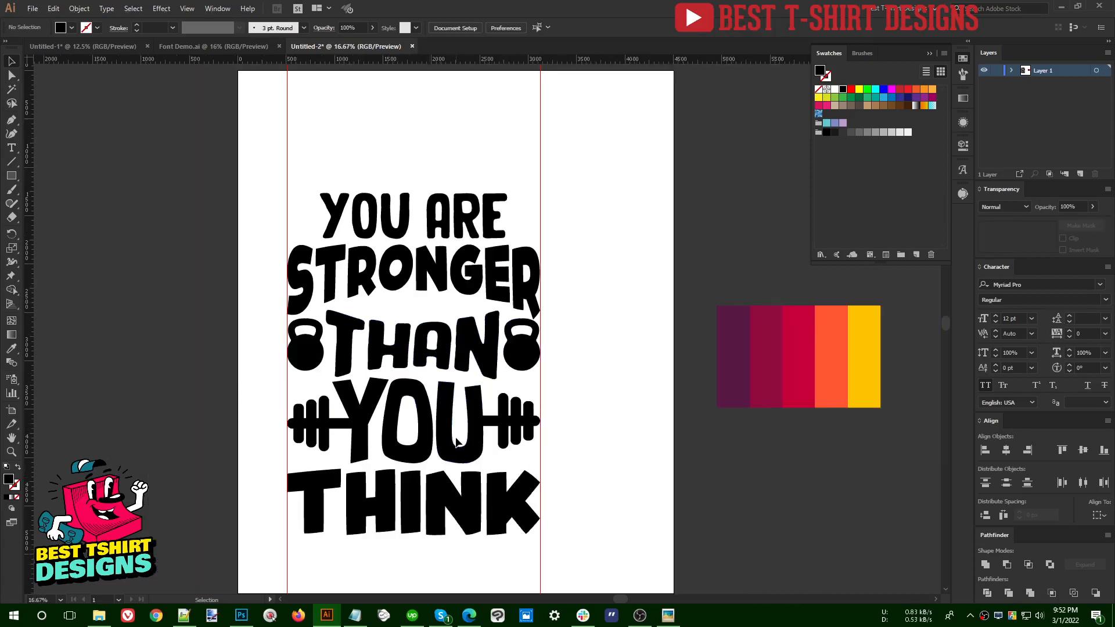
left_click_drag(307, 371, 509, 525)
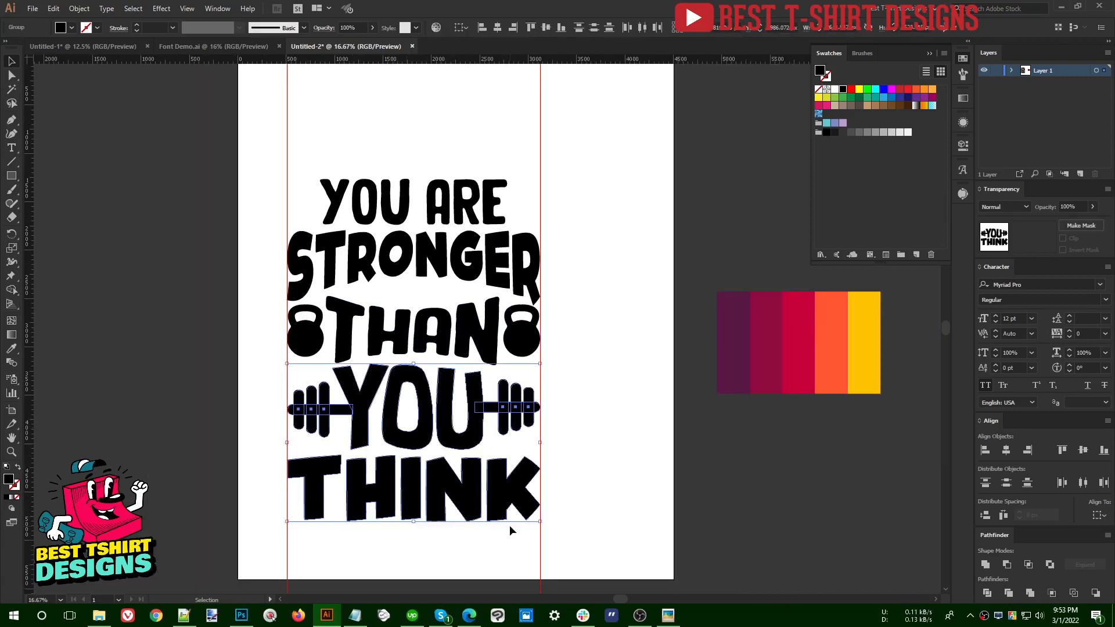
left_click(575, 407)
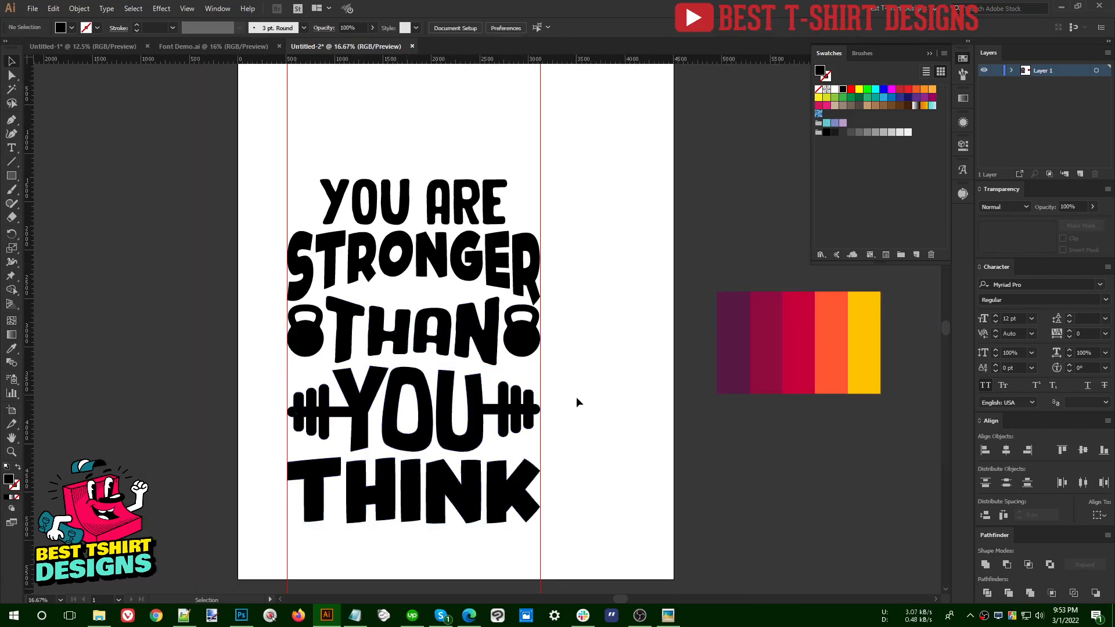
Draw a solid black lightning bolt about 161 px wide with the Pen tool, just after the words YOU ARE
scroll(590, 367, "up", 1)
scroll(406, 320, "up", 1)
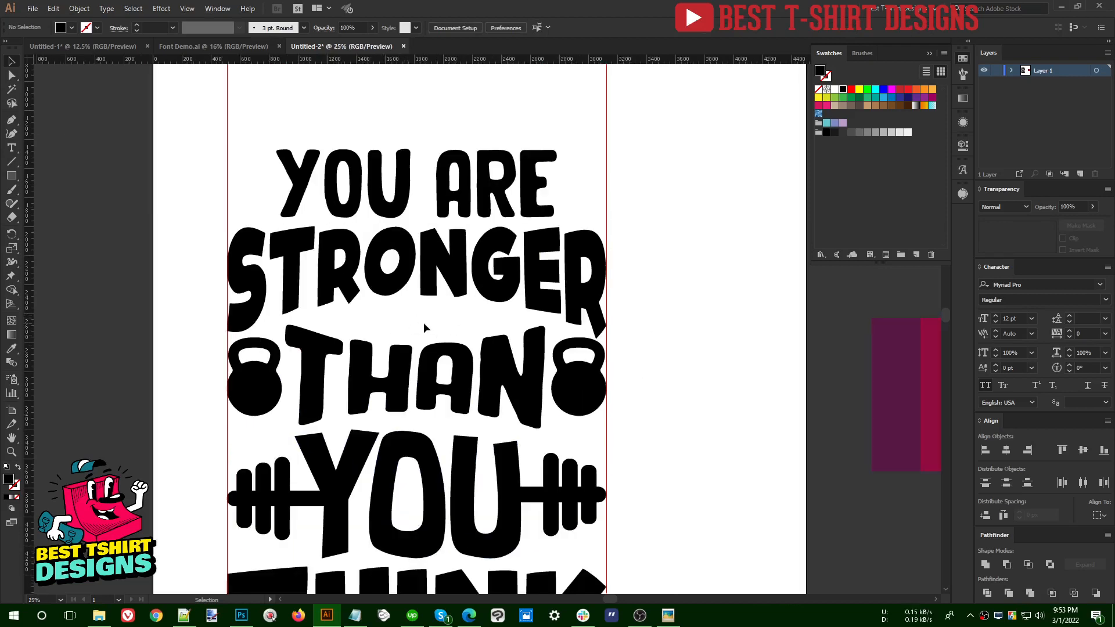
scroll(431, 323, "up", 1)
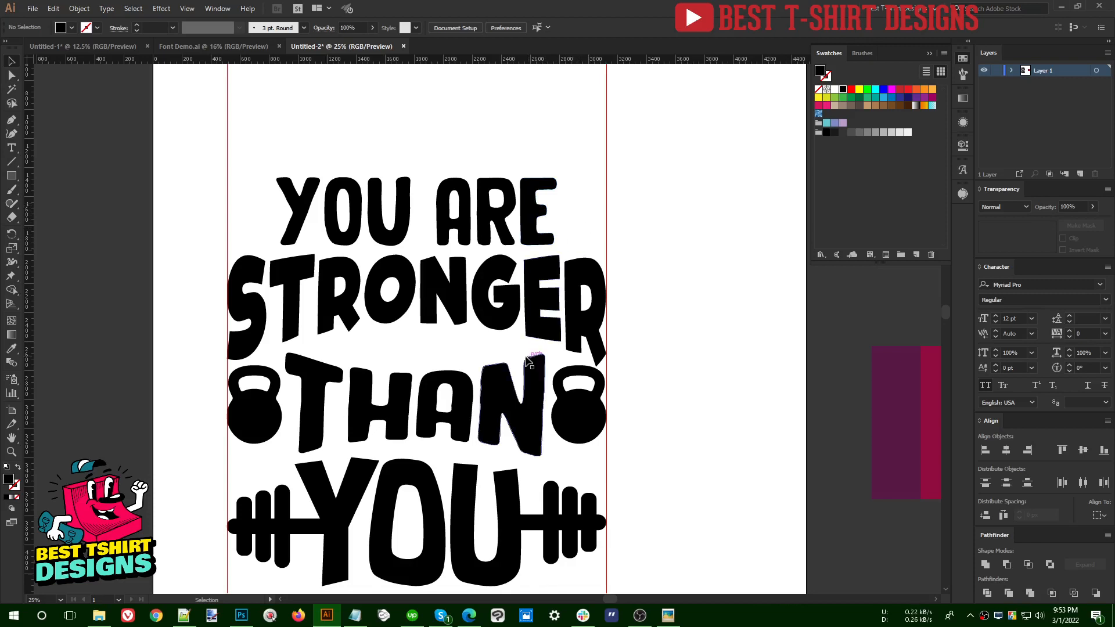
scroll(401, 221, "up", 1)
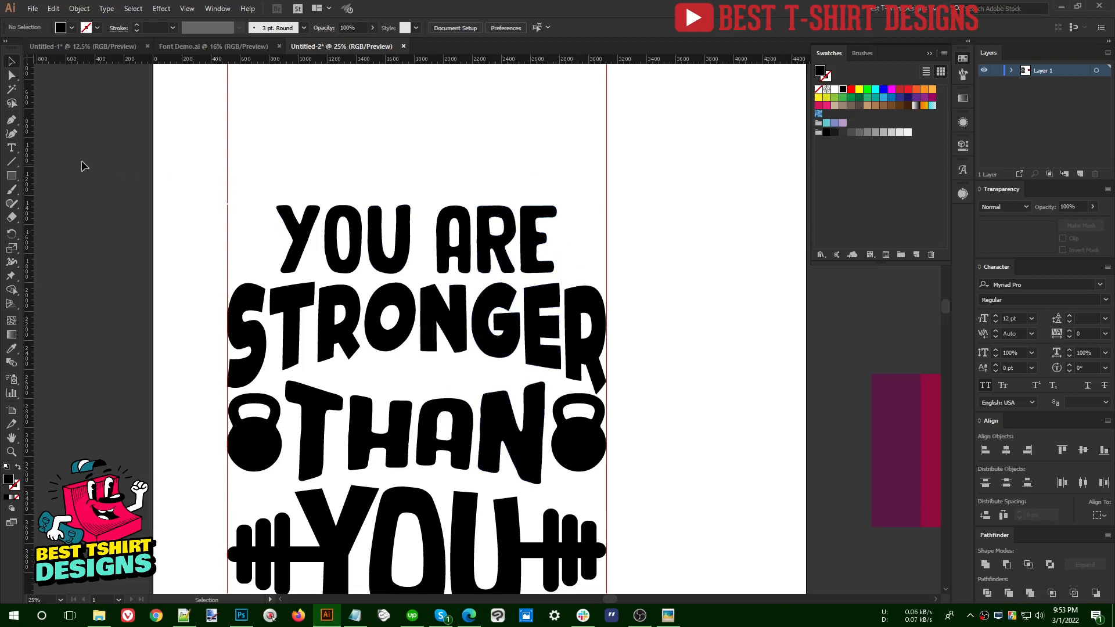
left_click(8, 121)
scroll(598, 212, "up", 1)
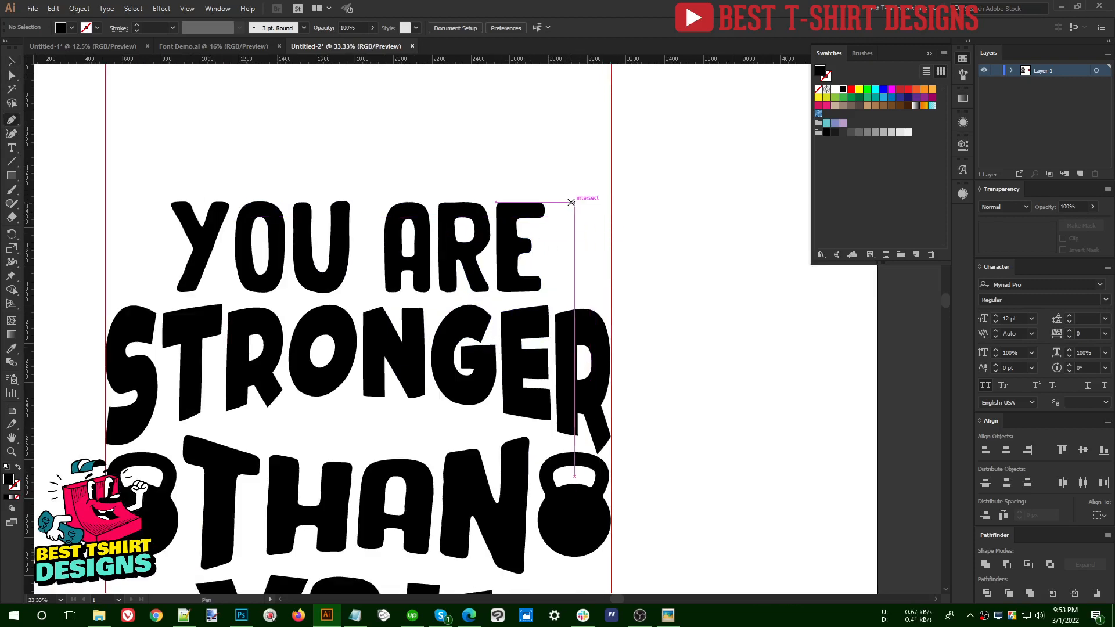
left_click(564, 202)
left_click(555, 242)
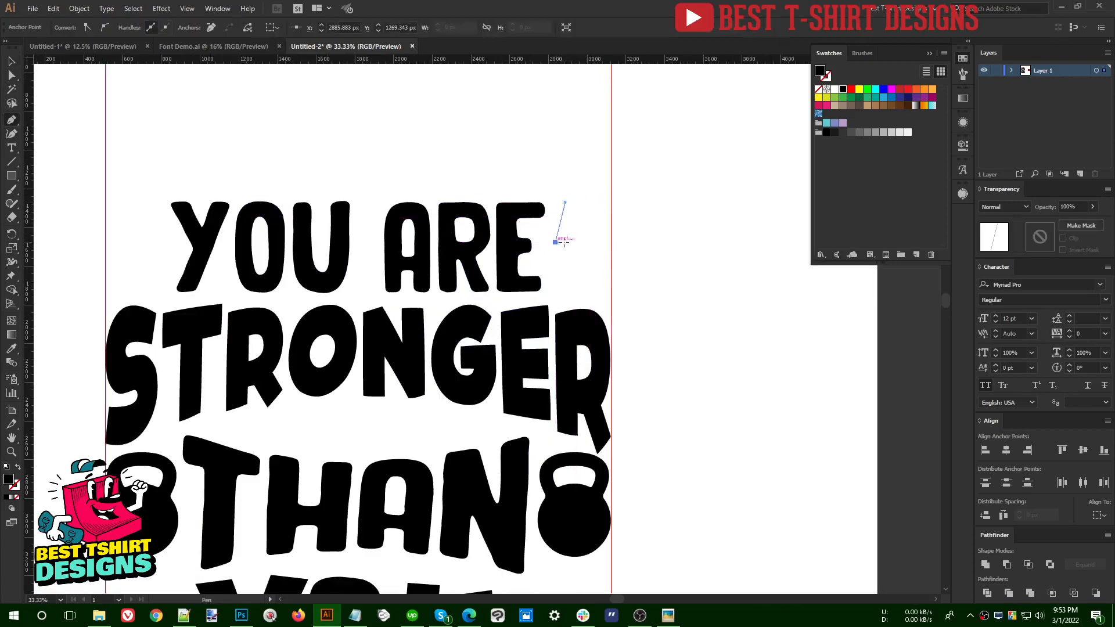
left_click(570, 242)
left_click(567, 288)
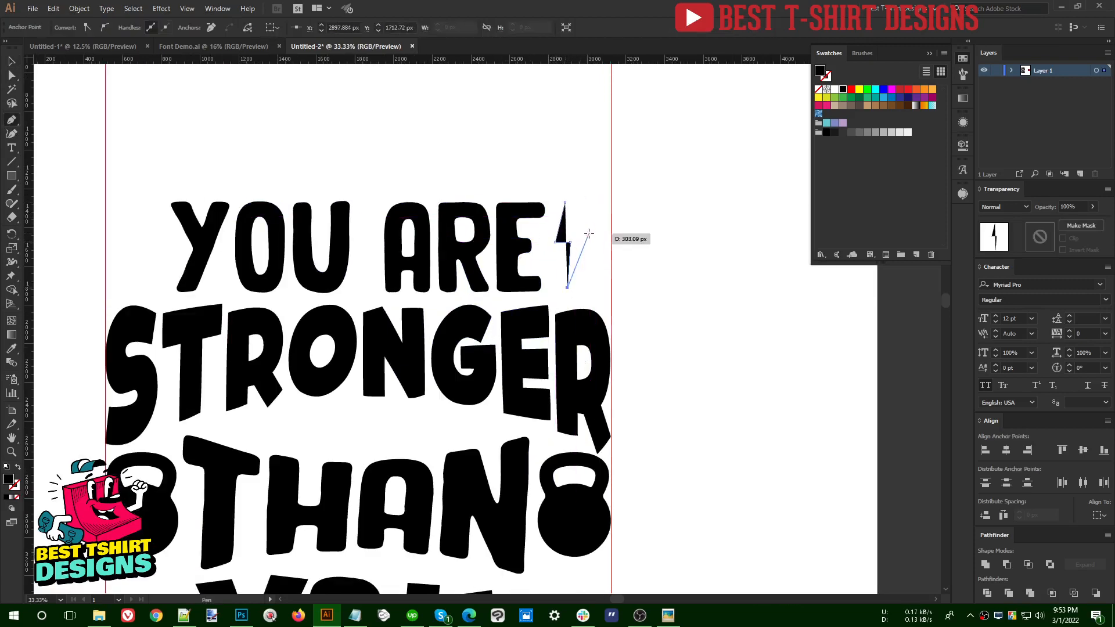
left_click(586, 231)
left_click(574, 229)
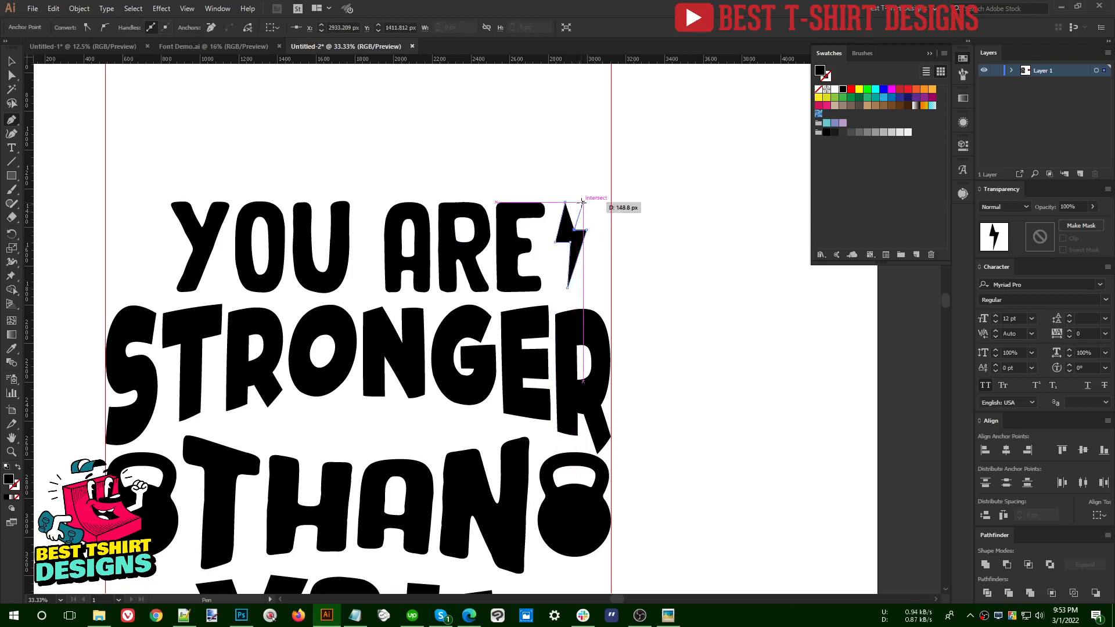
left_click(582, 202)
left_click(565, 202)
key("v")
left_click(648, 250)
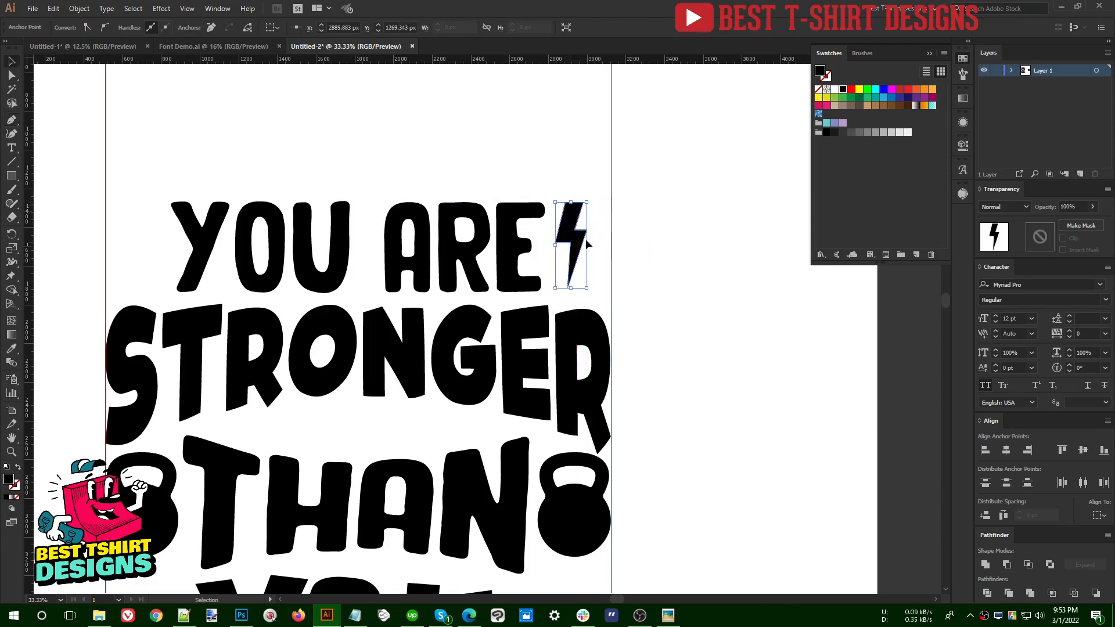
Shift the lightning bolt slightly away from ARE and enlarge it to about 167 px wide to match the letter height
left_click(582, 242)
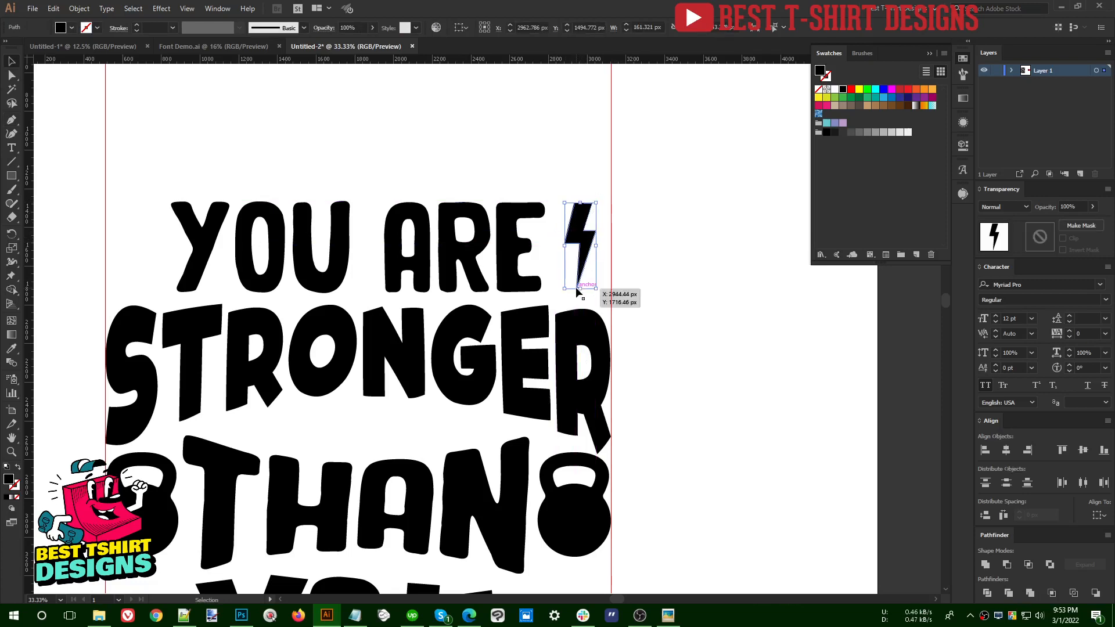
left_click_drag(581, 291, 580, 292)
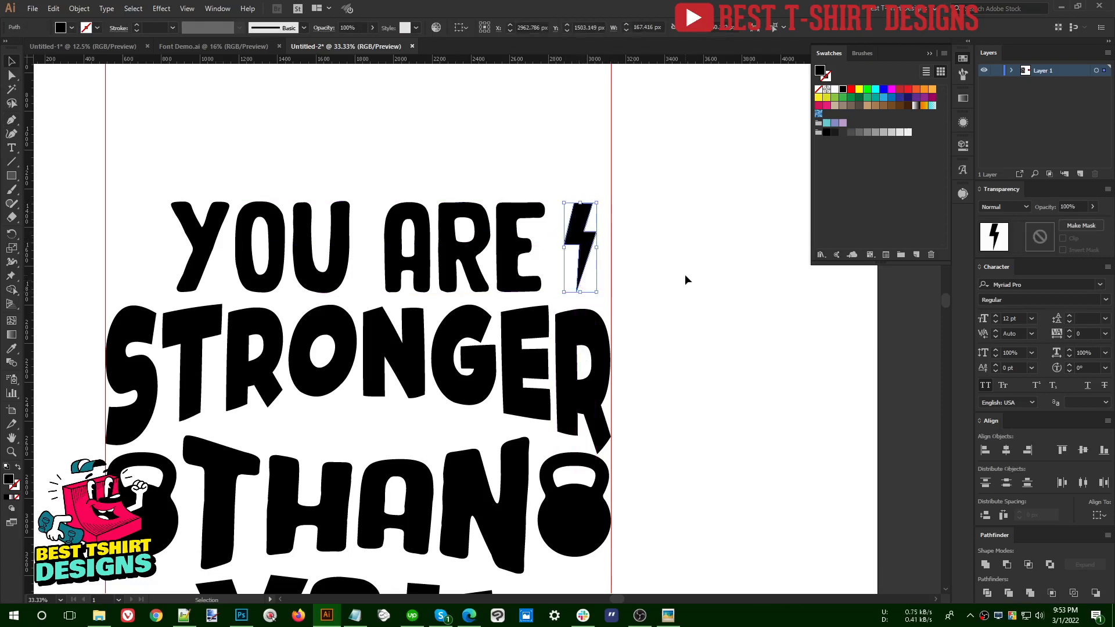
left_click(686, 278)
Place a copy of the lightning bolt before the words YOU ARE and mirror it horizontally
left_click_drag(579, 247, 133, 247)
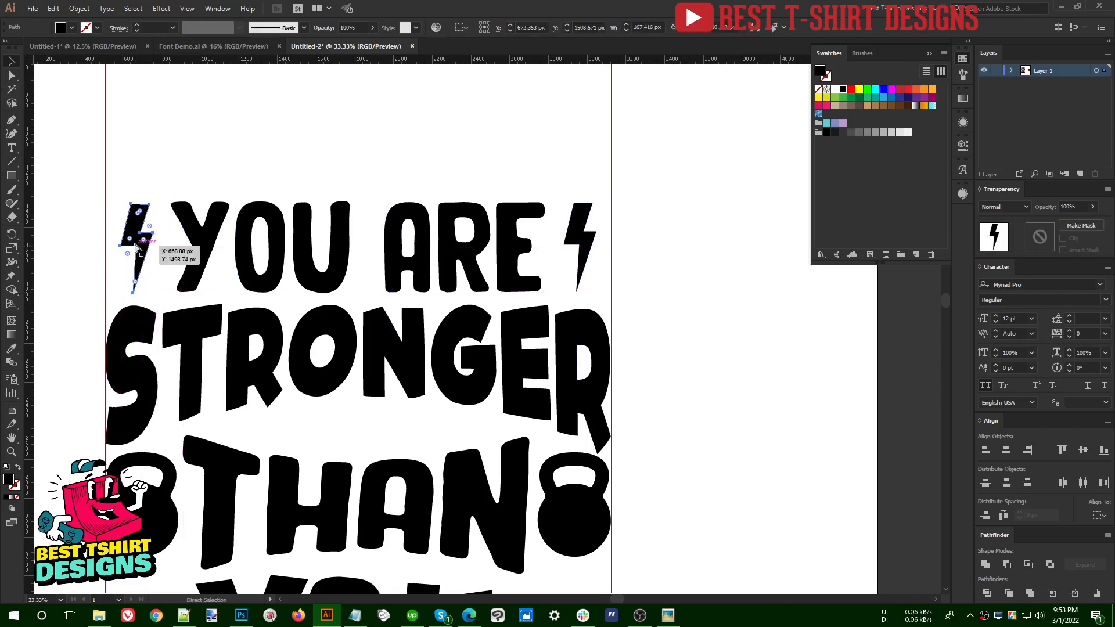
key("o")
left_click(80, 186)
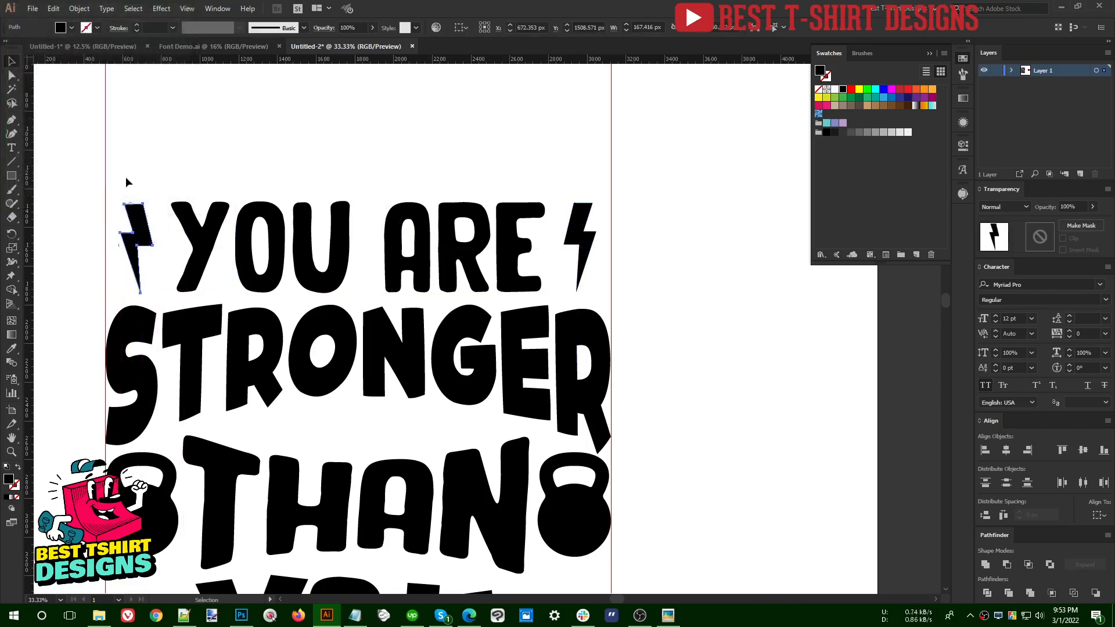
Space both lightning bolts evenly around YOU ARE and group them with the text
left_click_drag(126, 178, 586, 244)
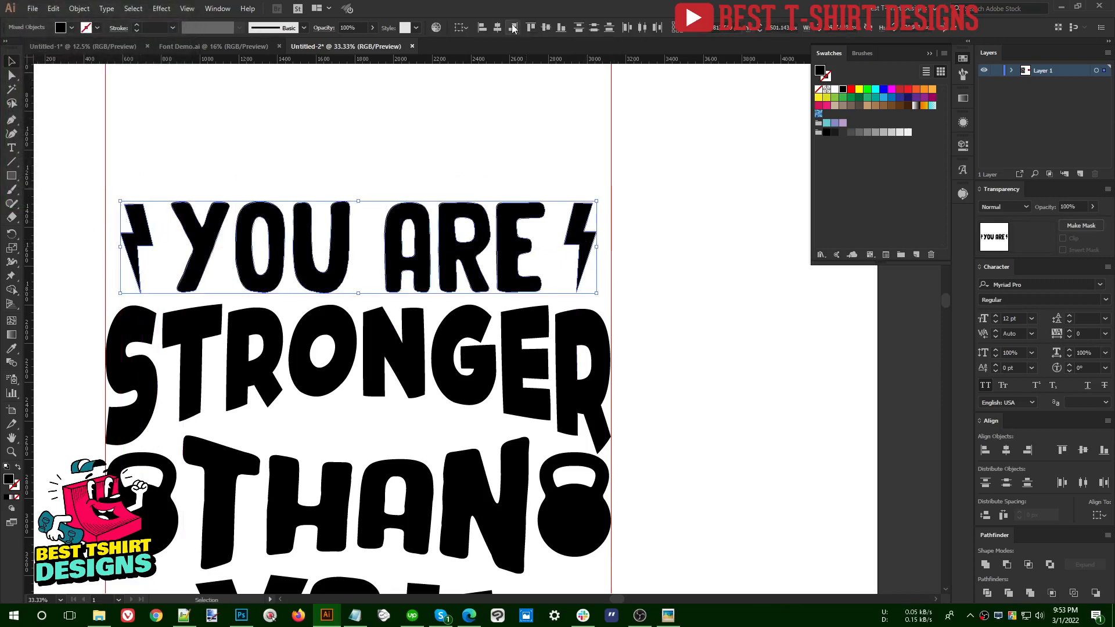
left_click(1003, 515)
scroll(373, 239, "down", 1)
key("ctrl+g")
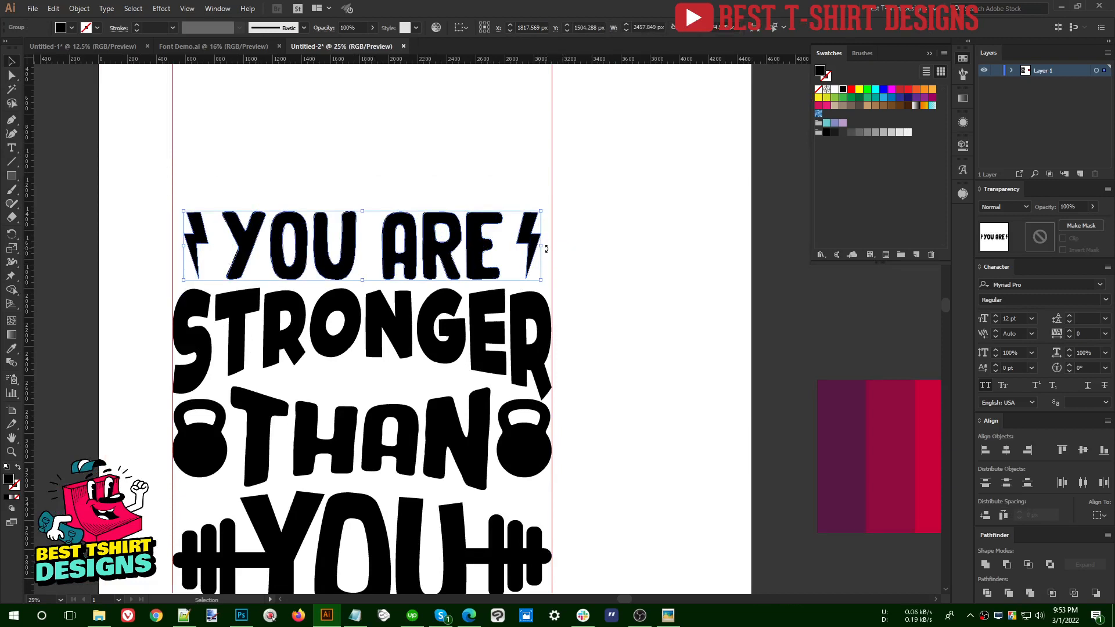
Stretch the YOU ARE and lightning bolts group horizontally on both sides to reach the two vertical guides
left_click_drag(540, 245, 553, 247)
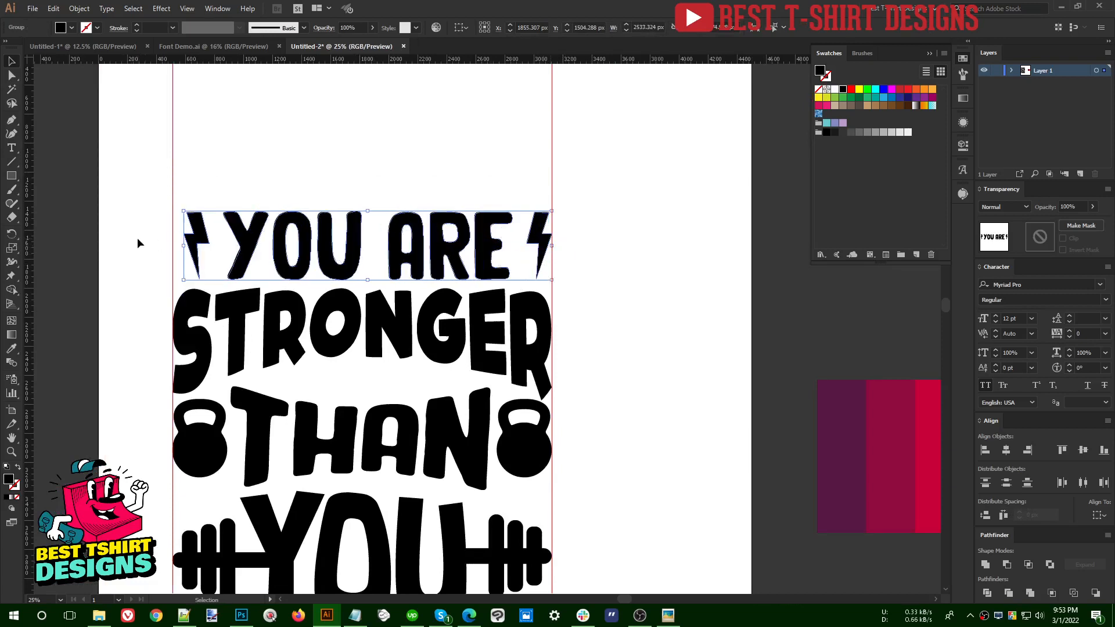
left_click_drag(183, 247, 173, 247)
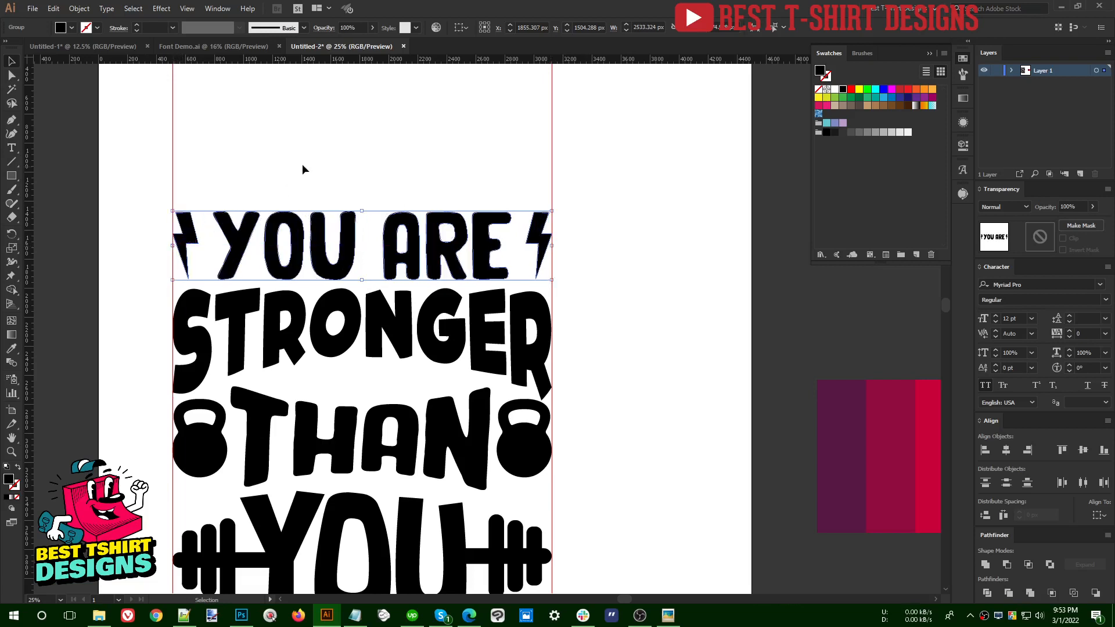
left_click(302, 163)
Try to center all design elements horizontally on the word STRONGER, then undo the alignment
scroll(371, 178, "down", 1)
scroll(320, 174, "down", 1)
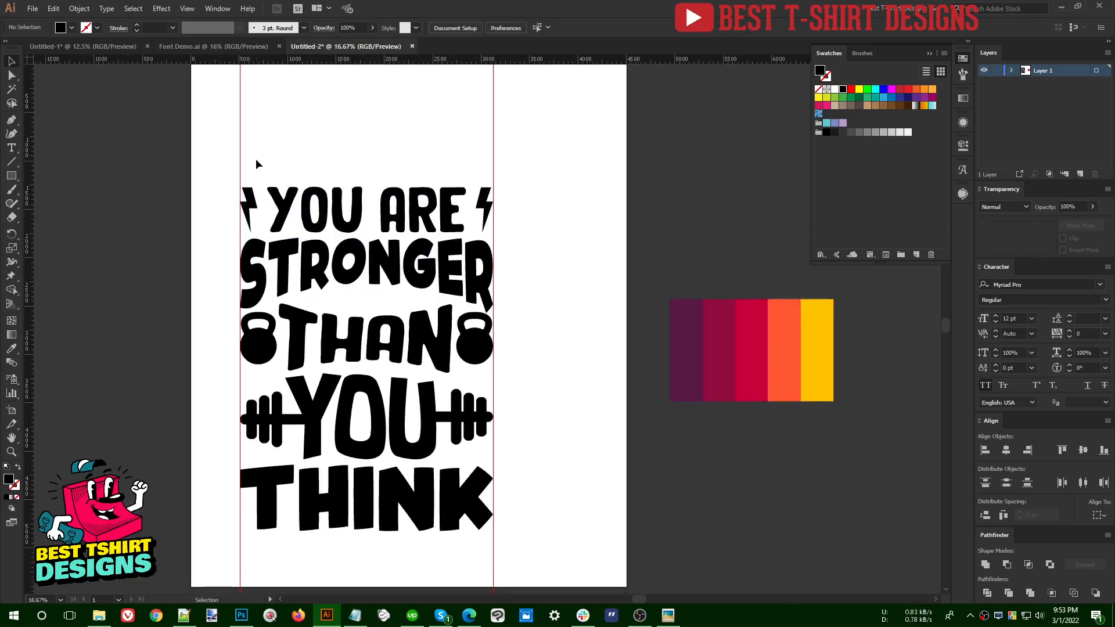
left_click_drag(256, 158, 482, 542)
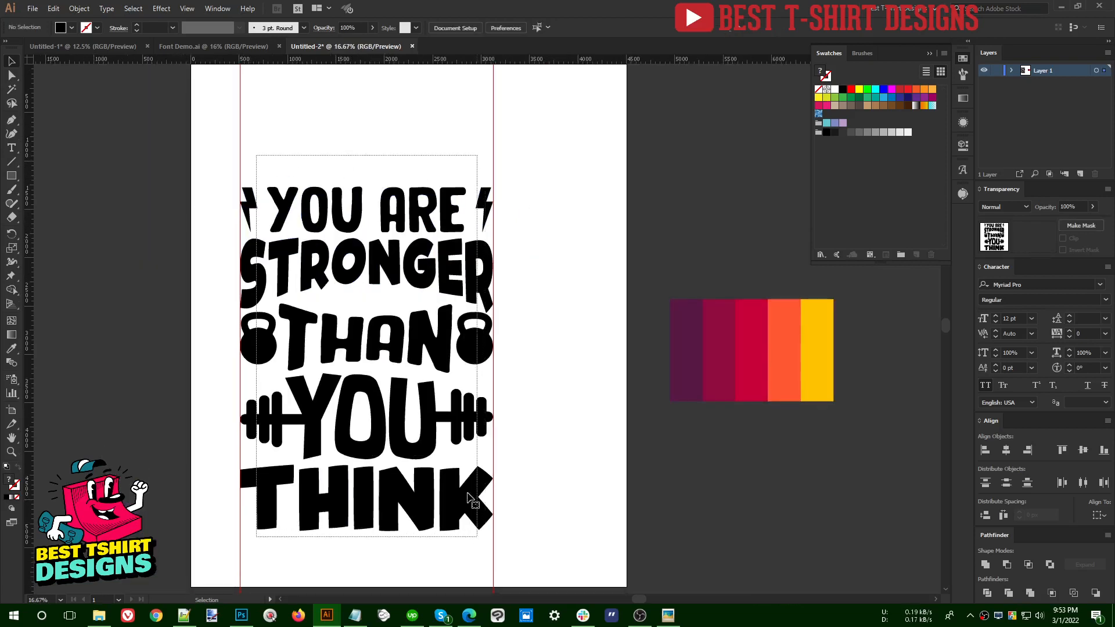
left_click(393, 265)
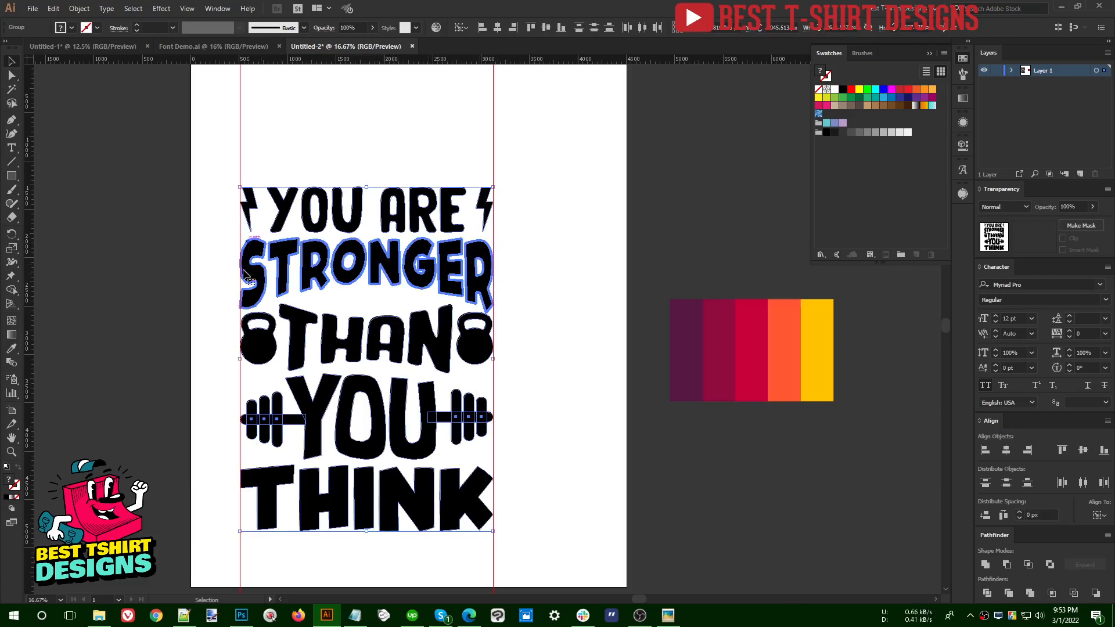
left_click(497, 29)
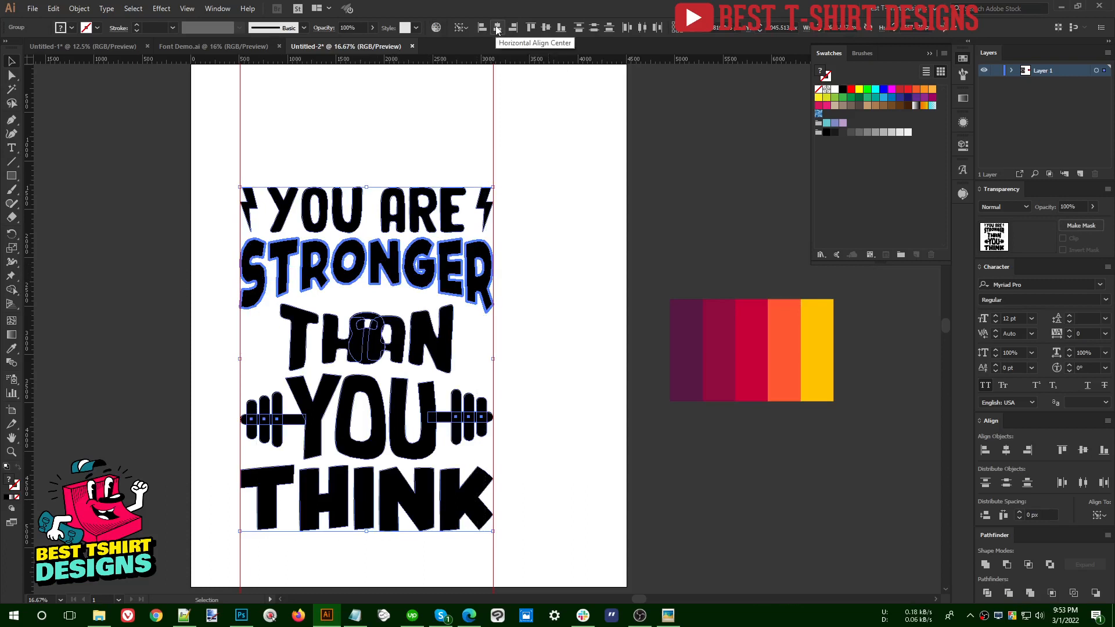
key("ctrl+z")
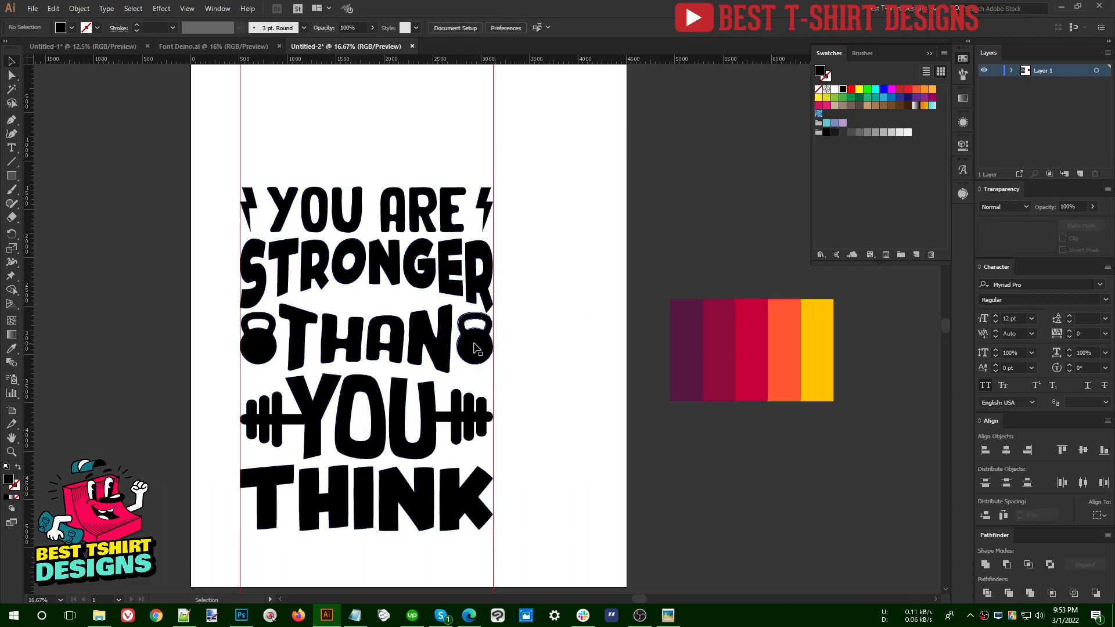
Group the word THAN with both kettlebells
left_click(474, 348)
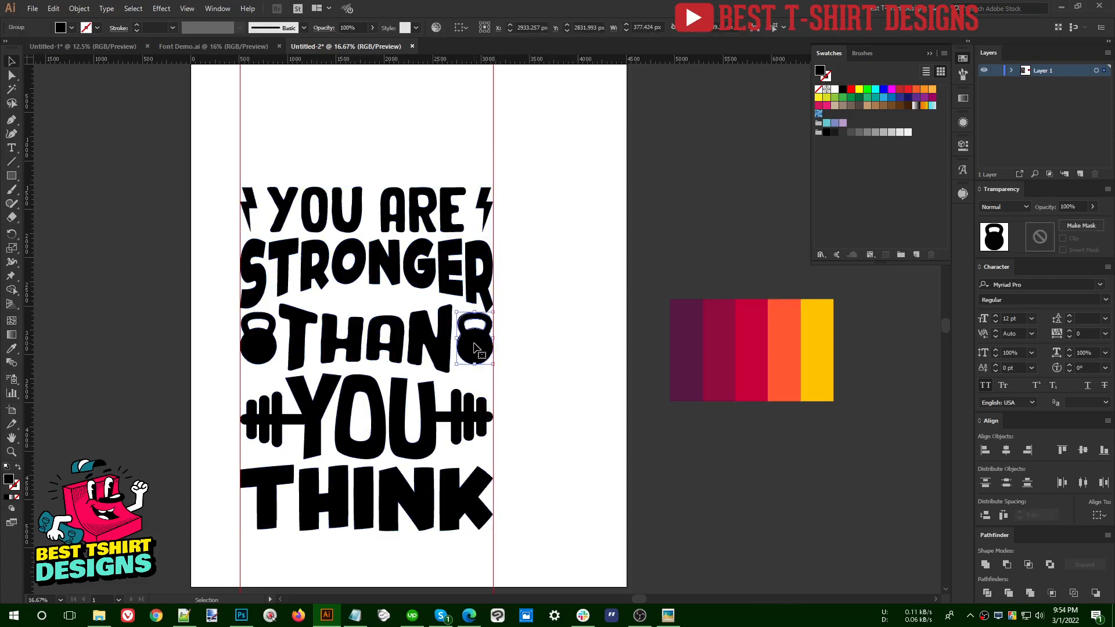
left_click(264, 353, "shift")
left_click(292, 351, "shift")
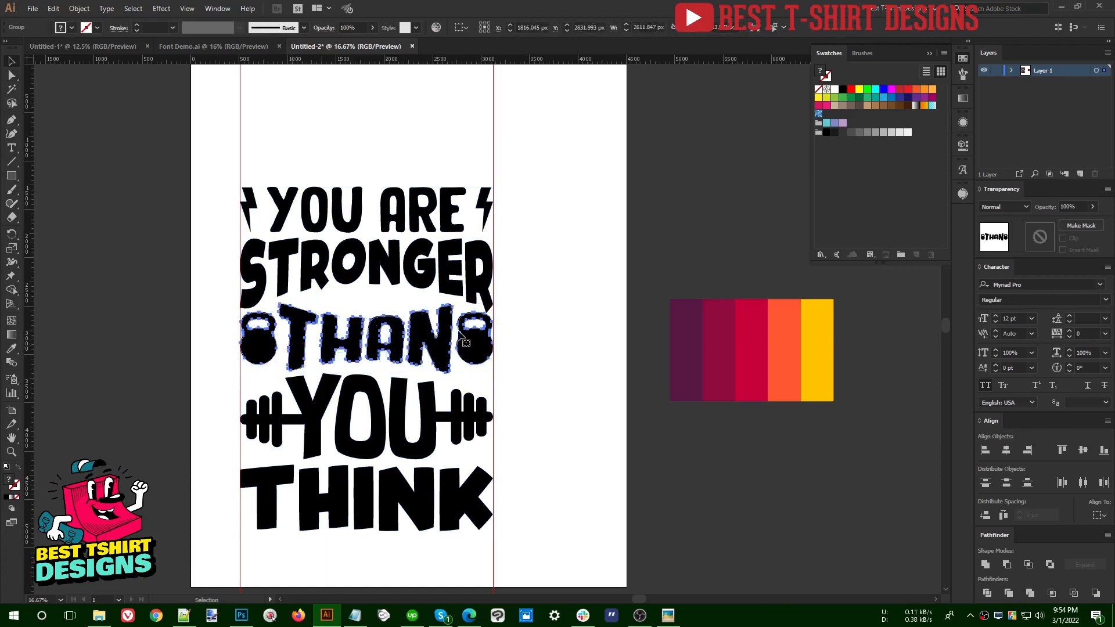
Center all text lines of the design horizontally, using STRONGER as the key object
left_click_drag(279, 150, 472, 590)
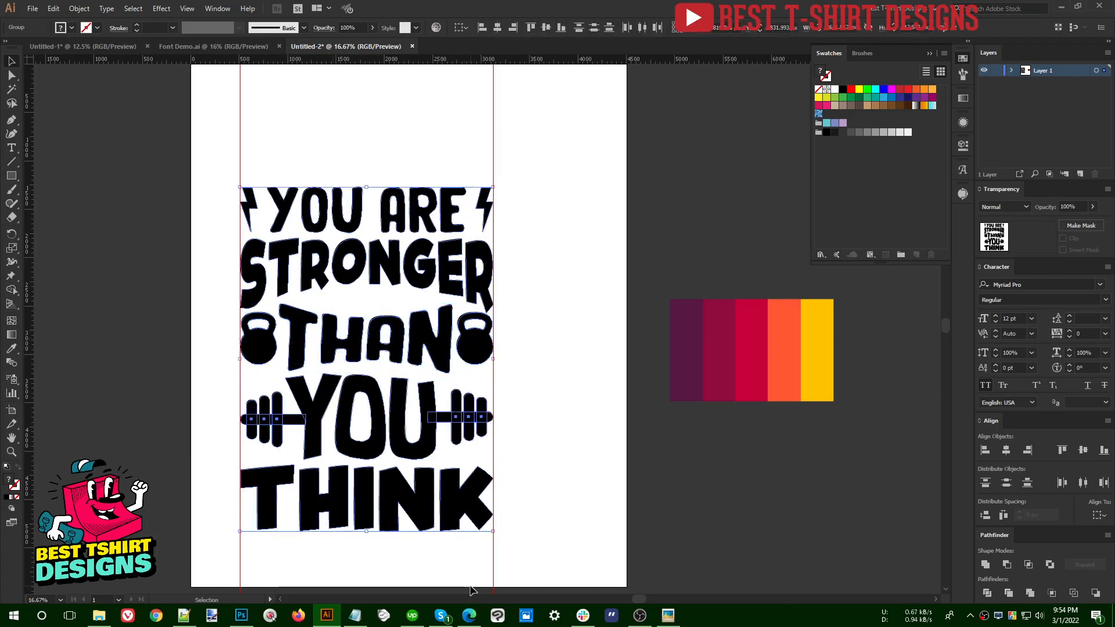
left_click(459, 261)
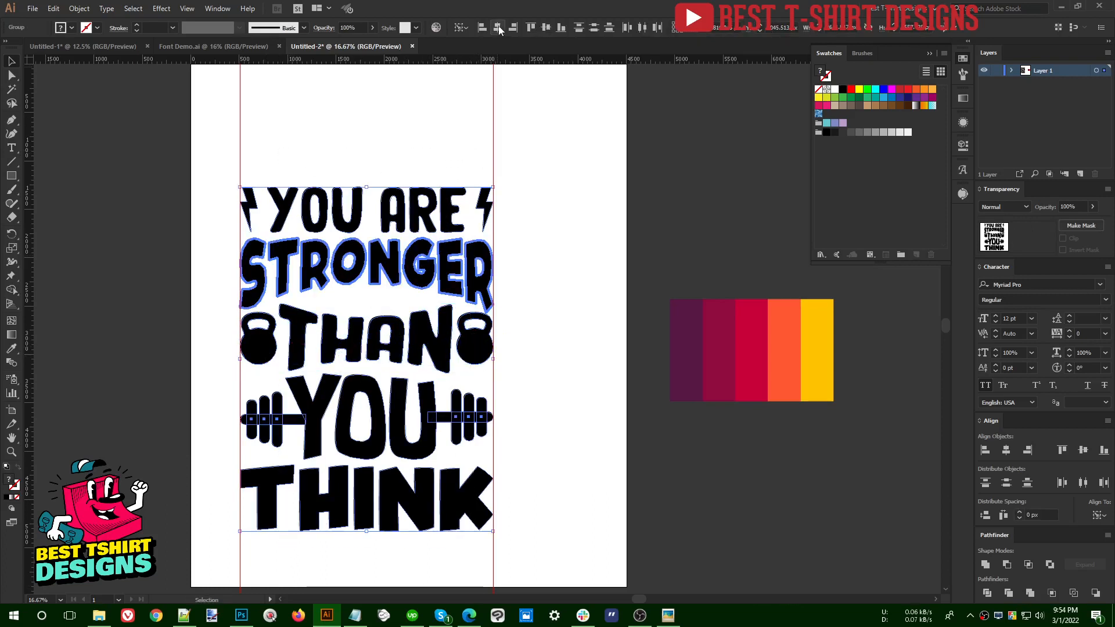
left_click(569, 238)
Draw a black five-pointed star about 256 px wide in the gap between STRONGER and THAN
scroll(570, 238, "down", 1)
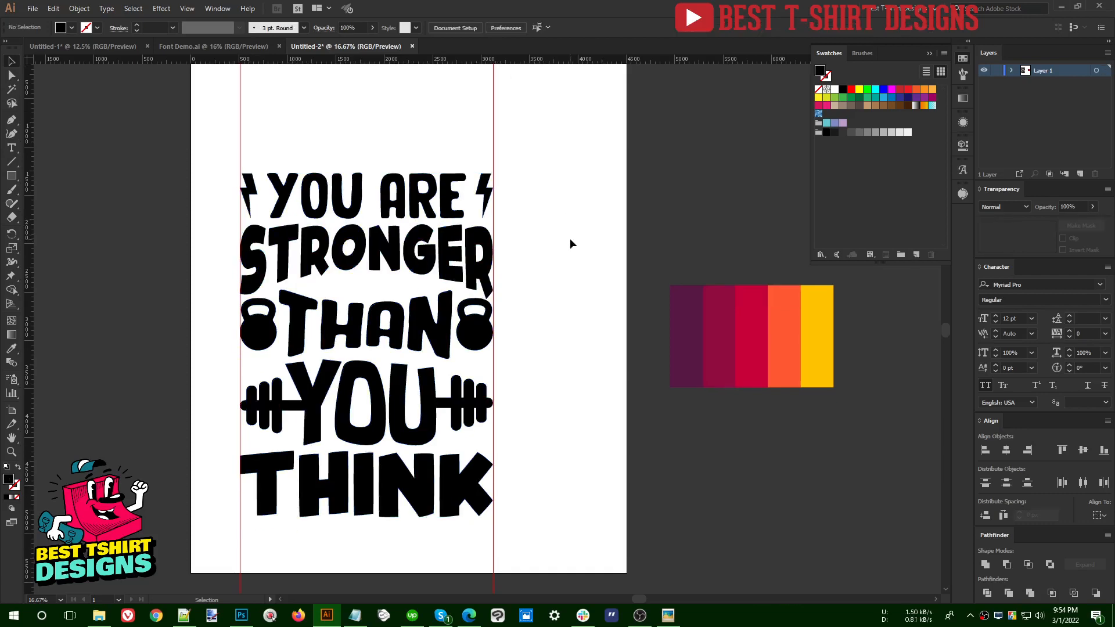
scroll(482, 283, "up", 1)
scroll(364, 288, "up", 2)
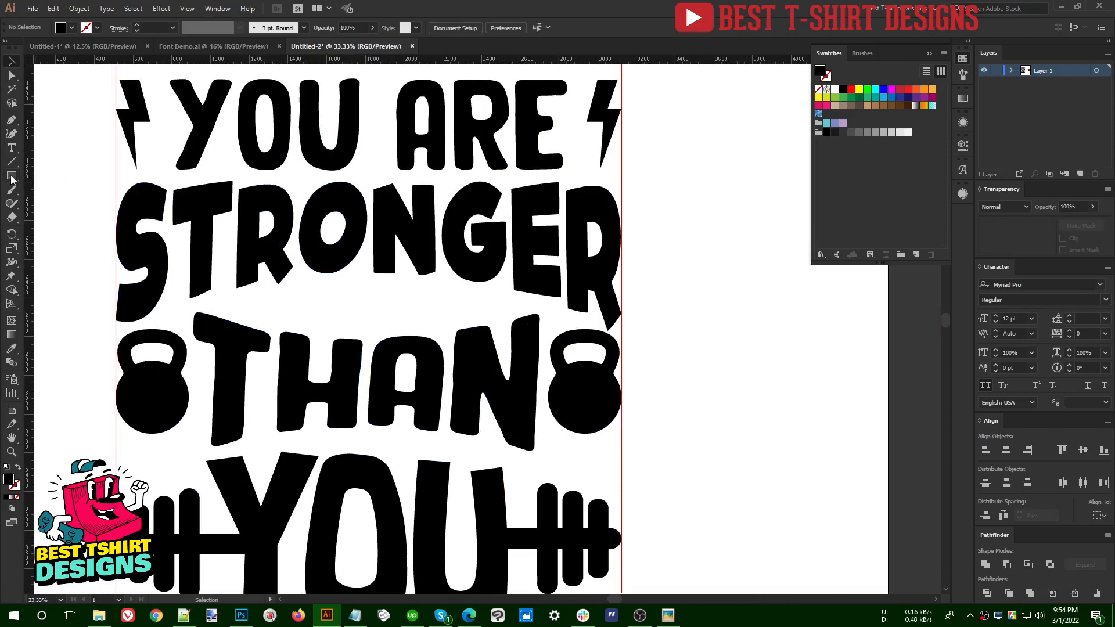
left_click_drag(12, 179, 57, 229)
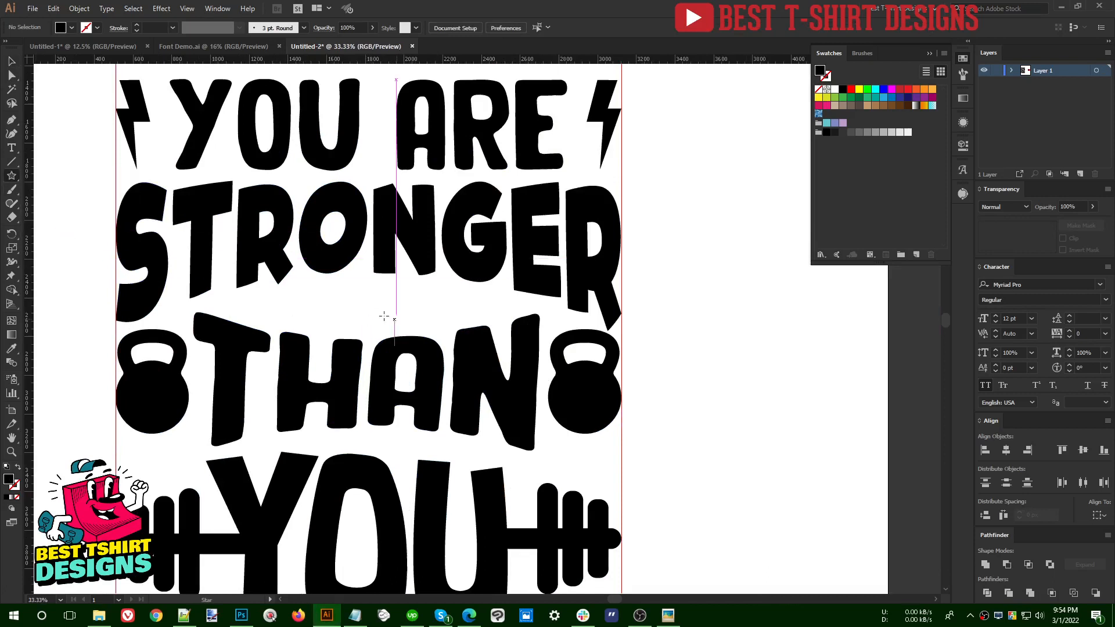
left_click_drag(367, 304, 389, 320)
key("v")
left_click(423, 306)
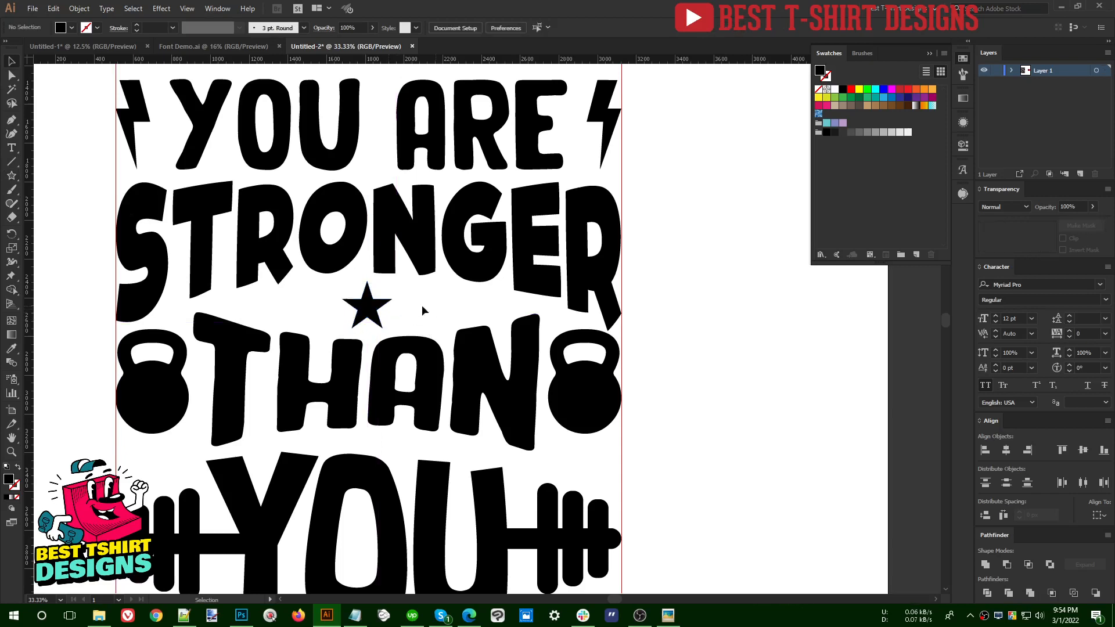
left_click(365, 313)
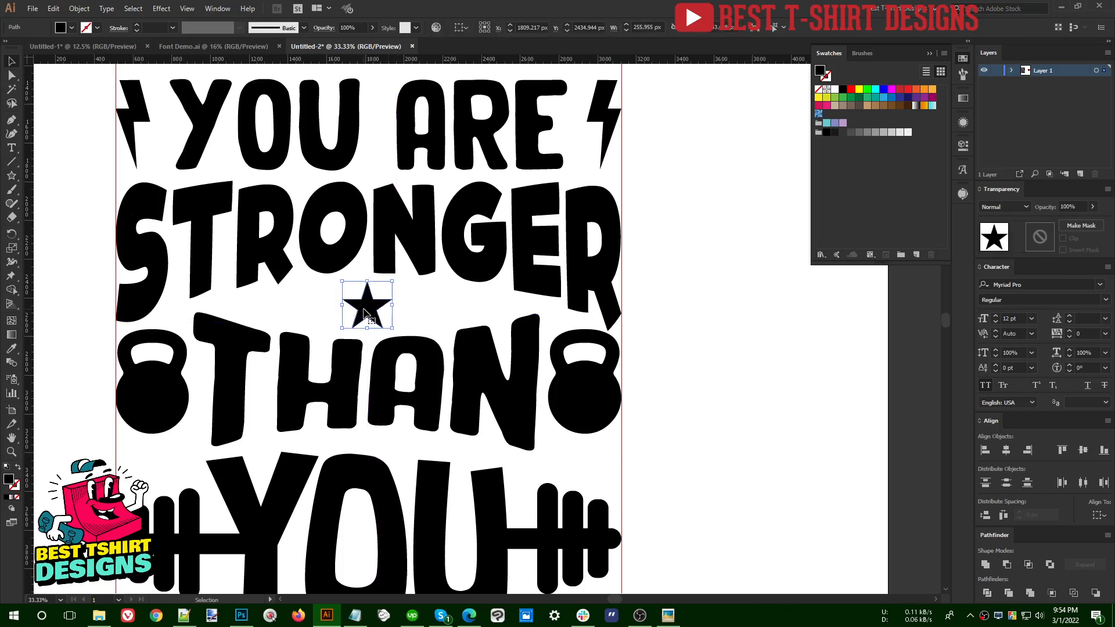
left_click(253, 308)
Draw a horizontal line about 587 px long outward from the star's center and swap its fill to a black stroke
left_click(11, 119)
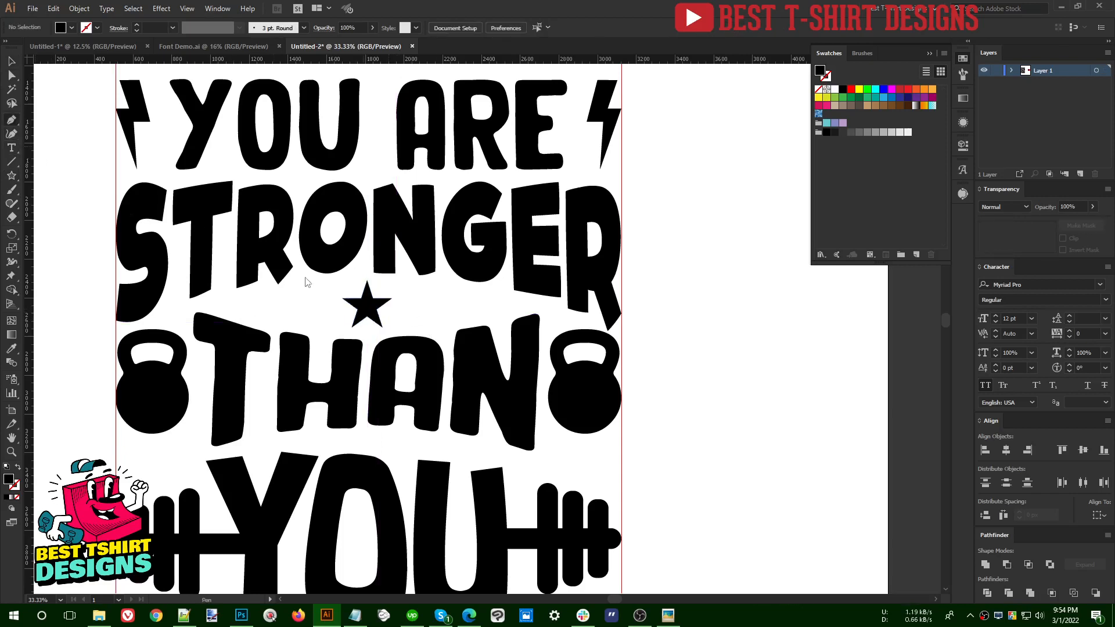
left_click(369, 306)
left_click(482, 306)
key("ctrl")
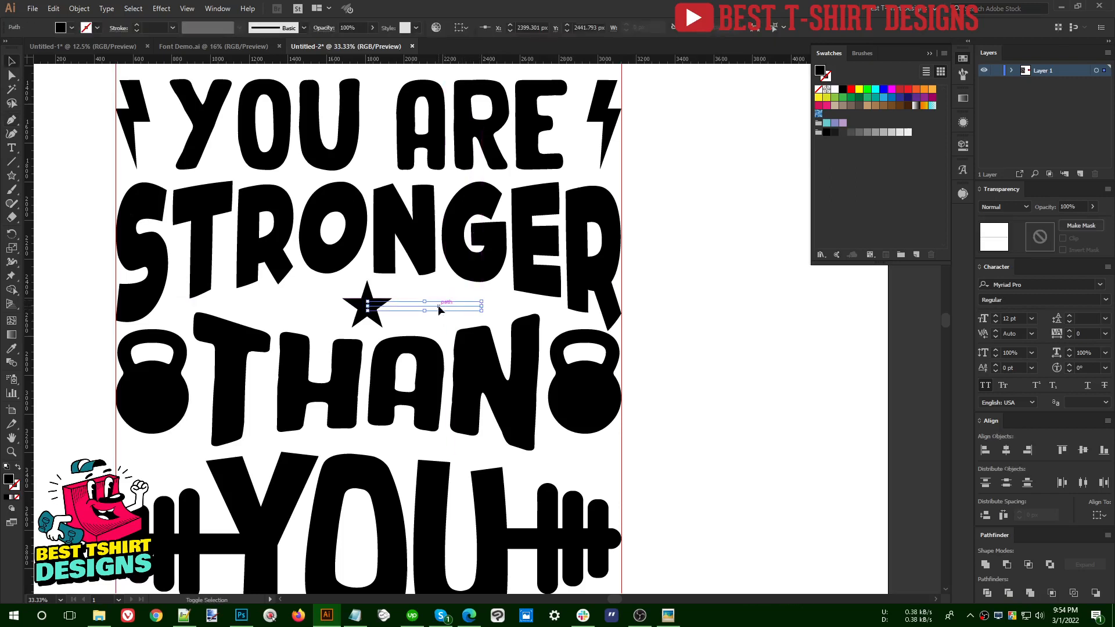
key("shift+x")
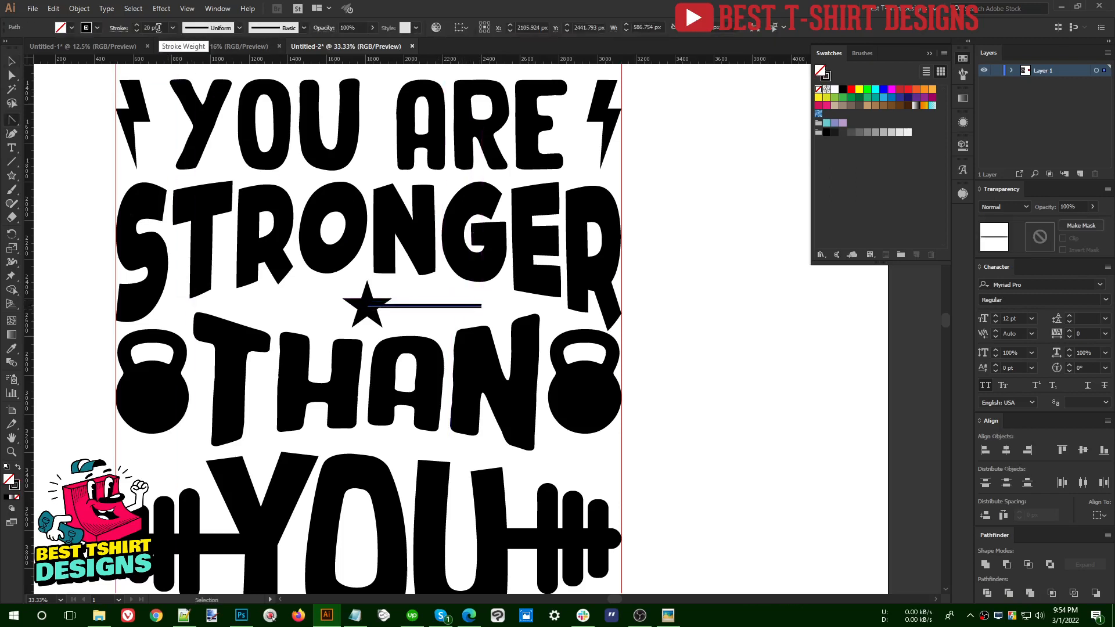
Set the line's stroke weight to 40 pt and give it the width profile that tapers at both ends
double_click(150, 28)
type("40")
key("Return")
left_click(119, 28)
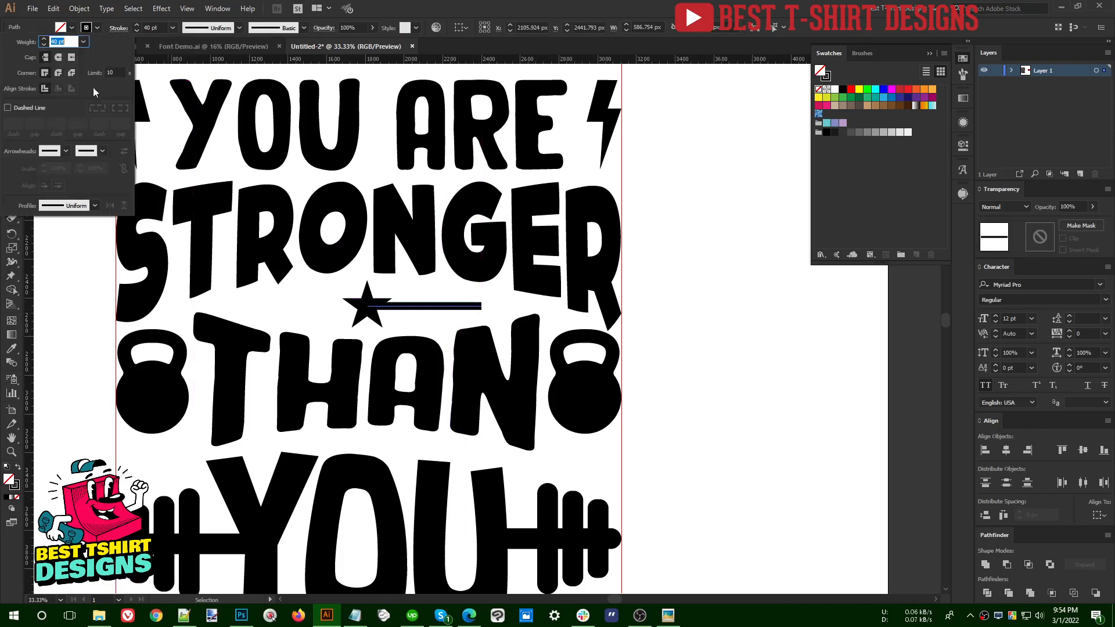
left_click(63, 206)
left_click(60, 240)
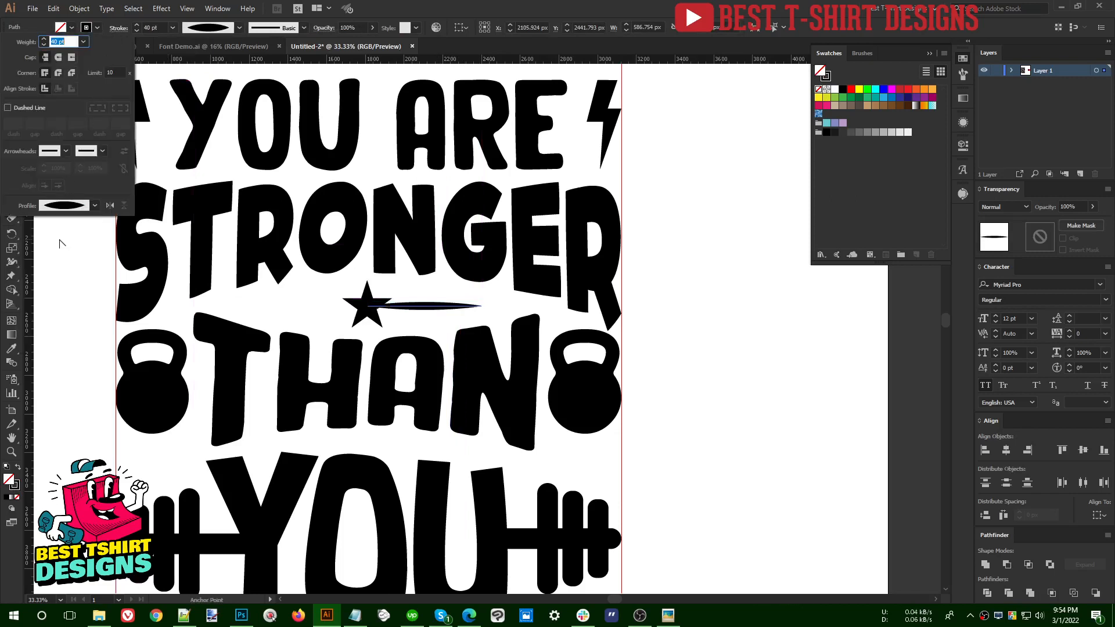
Change the line's width profile to one that is thick beside the star and tapers to a point at its outer end
left_click(74, 207)
left_click(60, 297)
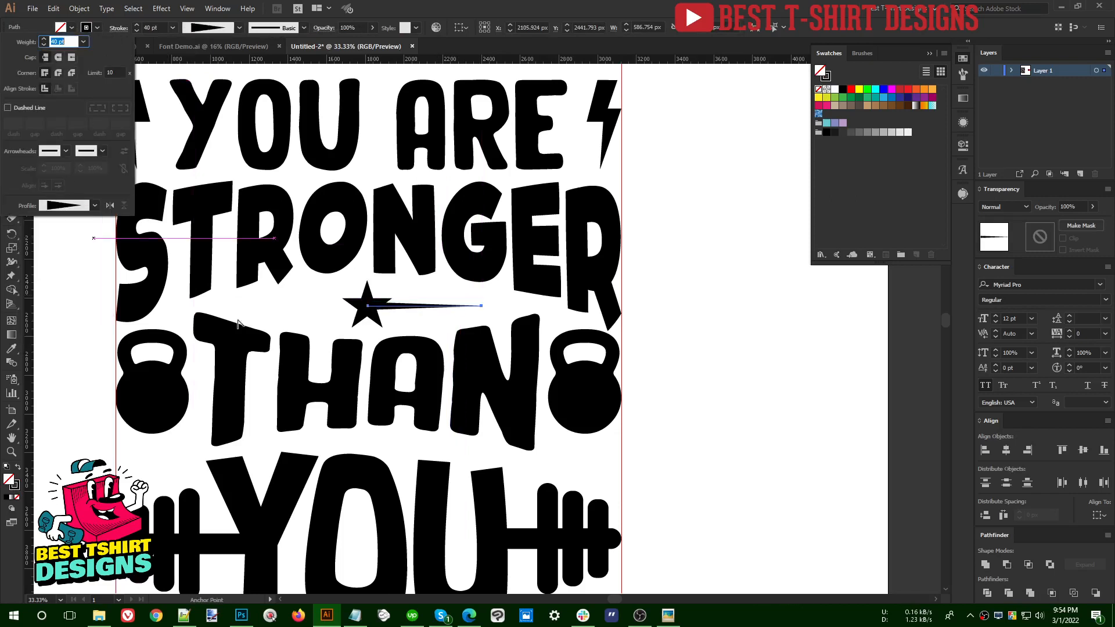
key("Escape")
left_click(433, 321)
scroll(430, 322, "up", 2)
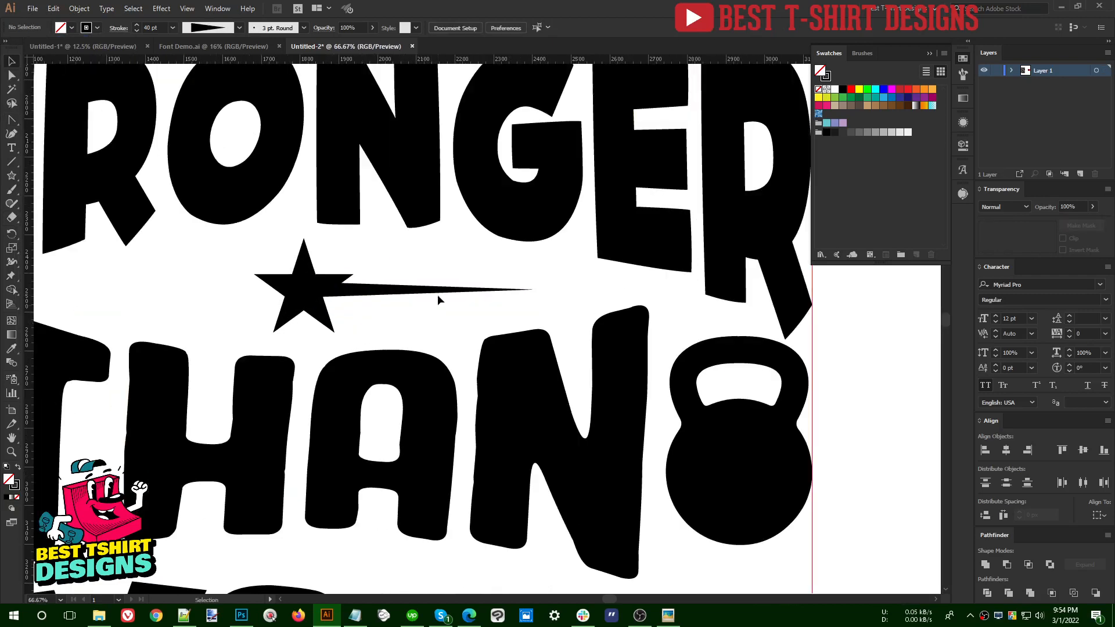
Move the tapered line clear of the star, duplicate it into three evenly stacked lines, and group them
left_click_drag(440, 289, 492, 293)
key("ctrl+d")
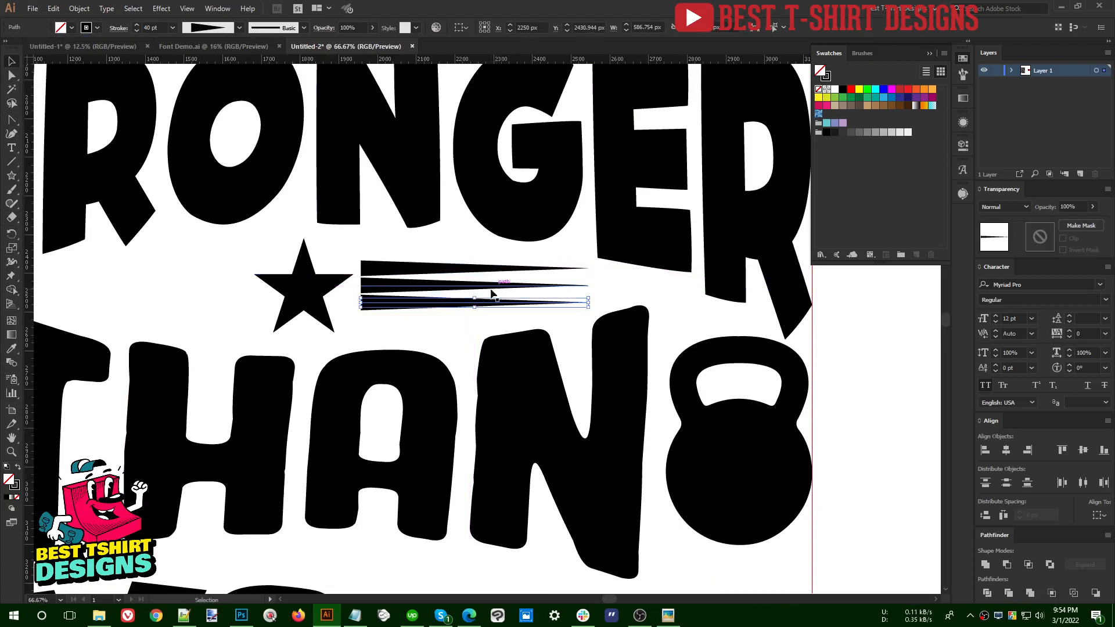
left_click_drag(424, 320, 410, 258)
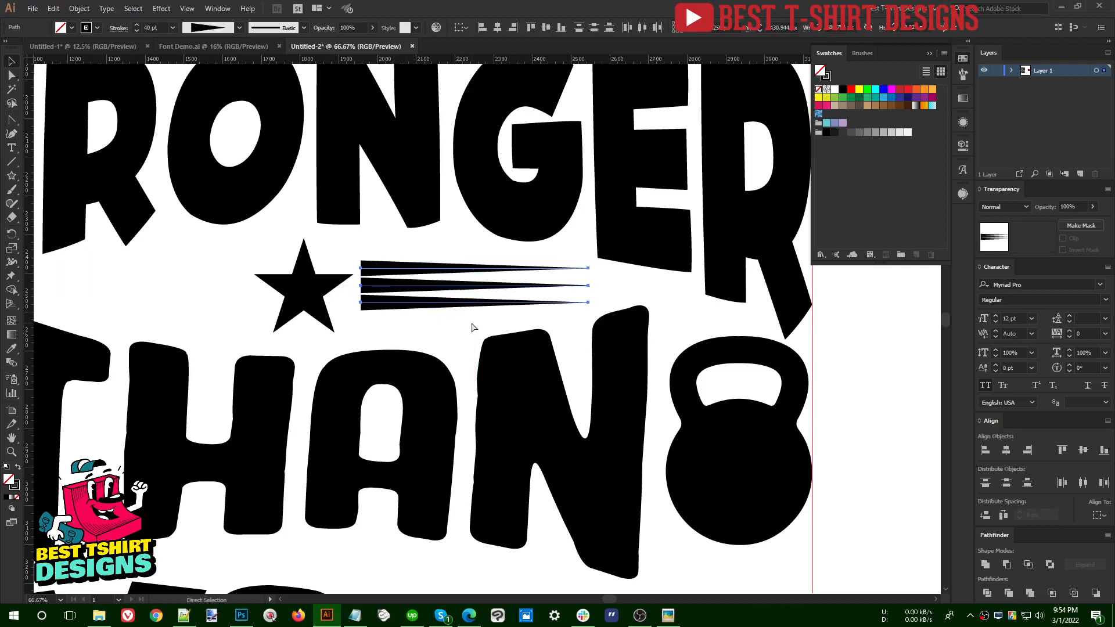
key("ctrl+g")
scroll(475, 324, "down", 1)
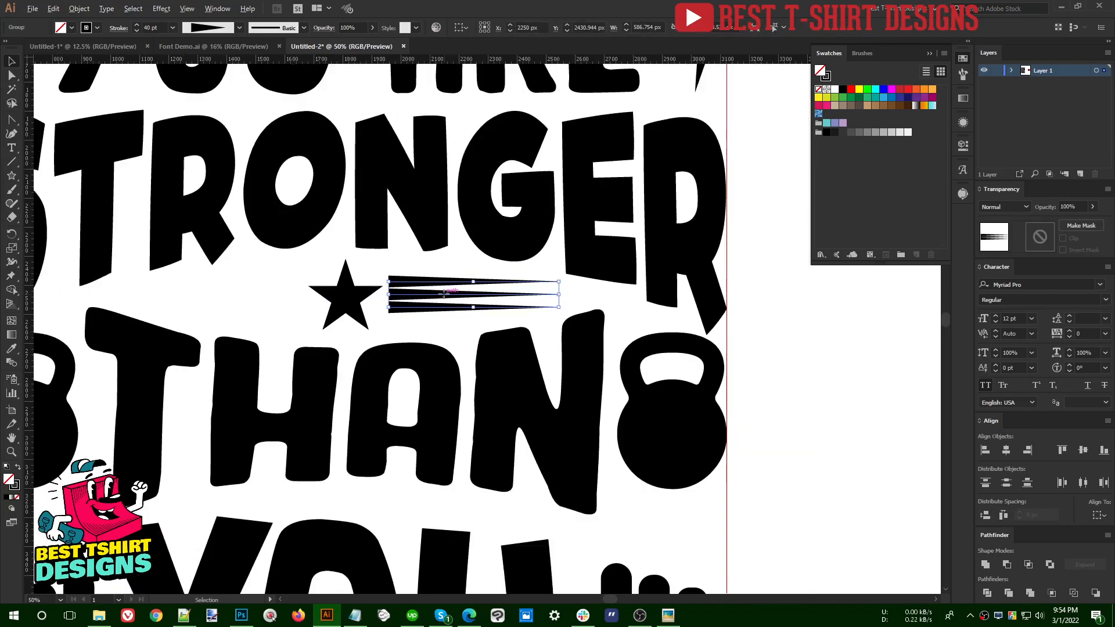
Place a mirrored copy of the three-line group on the opposite side of the star and nudge it 20 px outward
left_click_drag(445, 294, 211, 295)
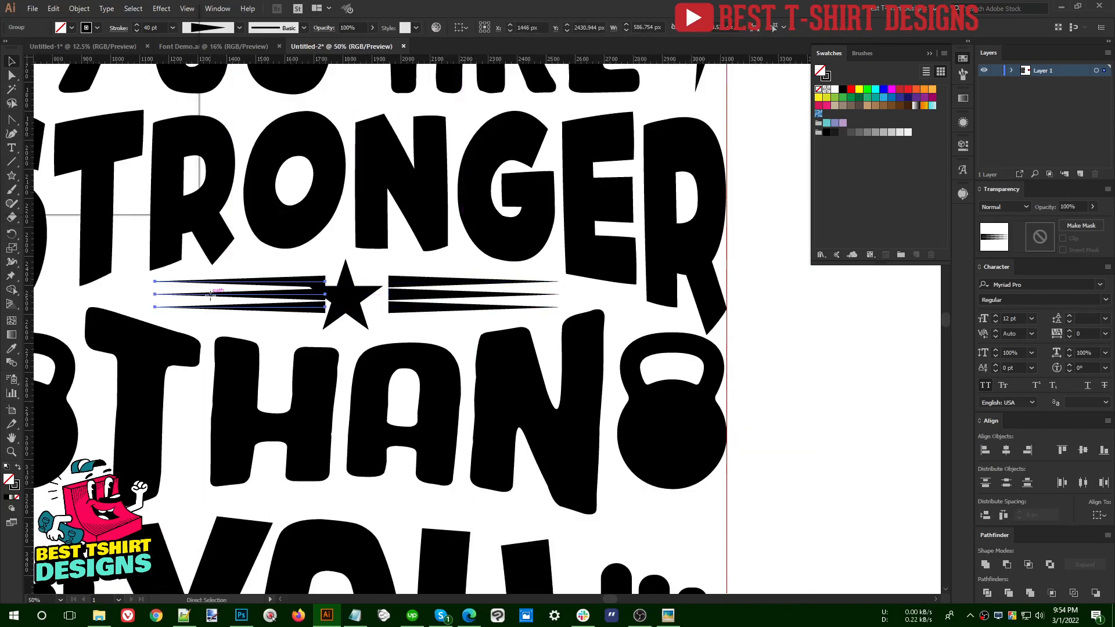
left_click(102, 184)
scroll(446, 354, "down", 1)
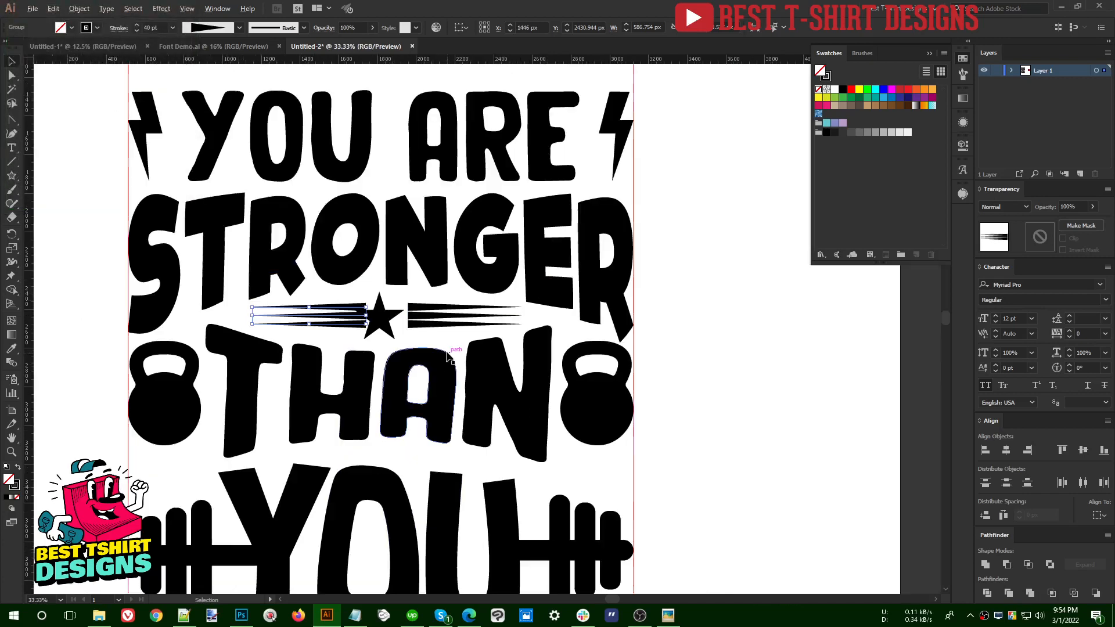
key("shift+Left")
key("shift+Left")
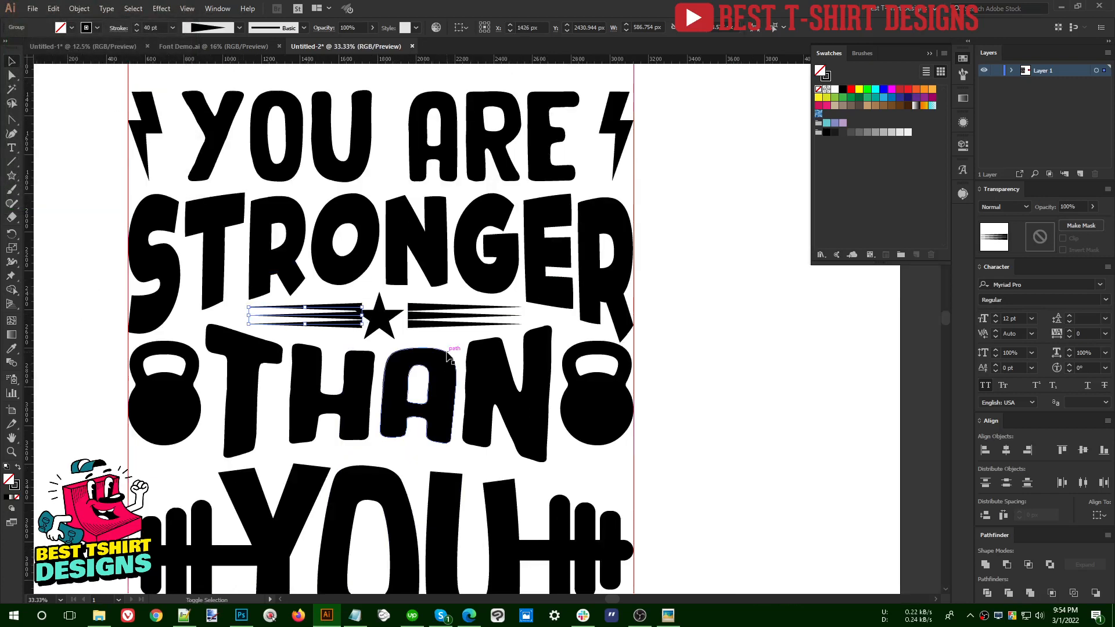
Group both sets of tapered lines and center them horizontally with the star, using STRONGER as the key object
left_click(430, 322, "shift")
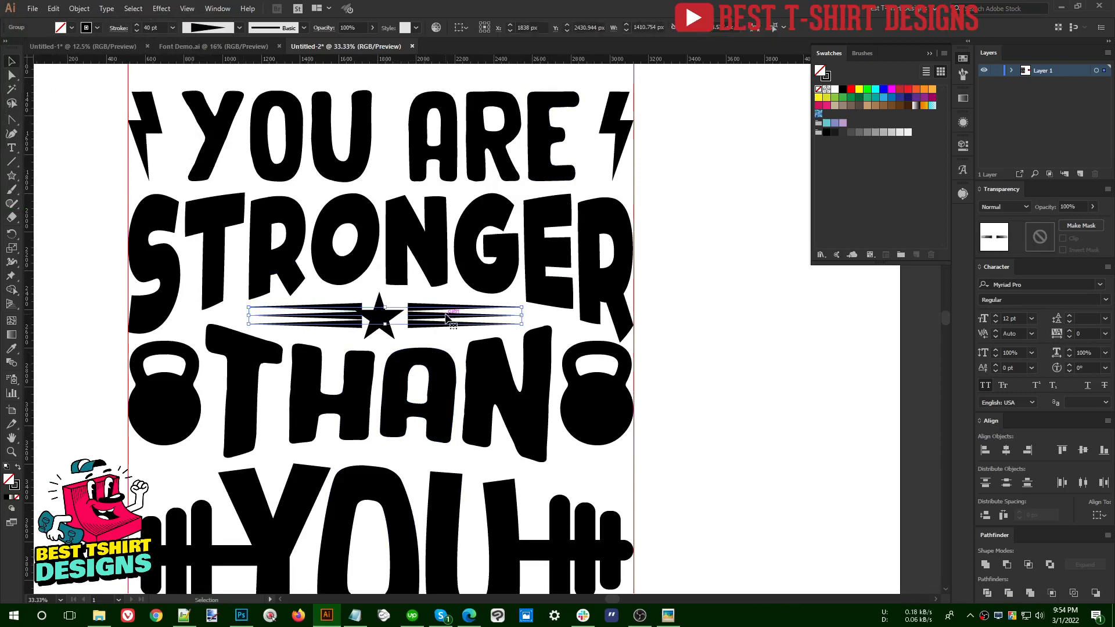
left_click(406, 243, "shift")
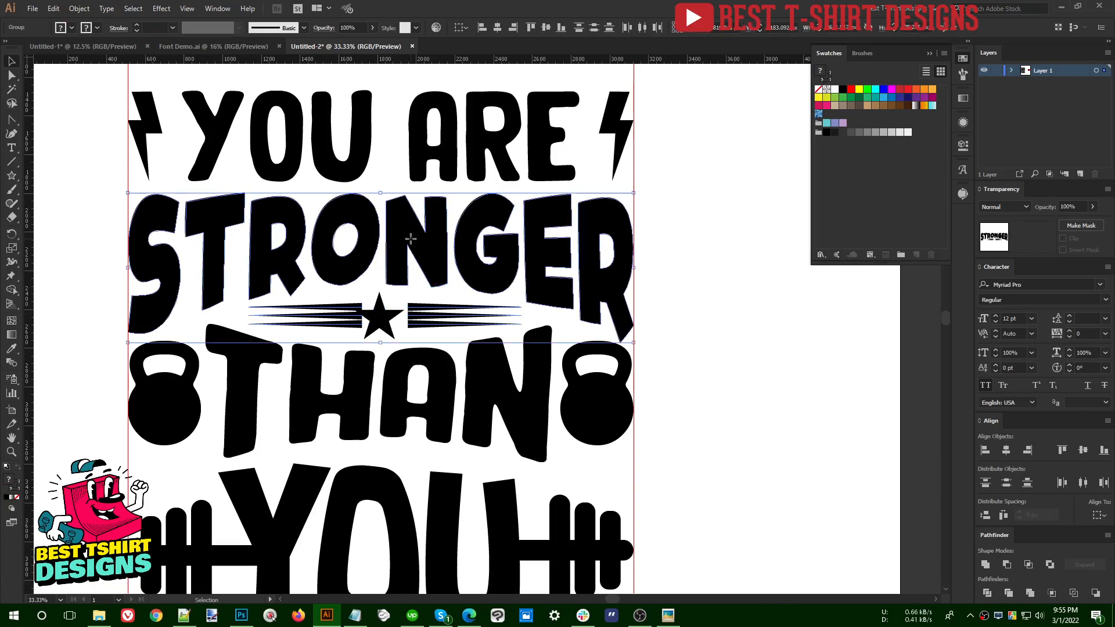
left_click(410, 239)
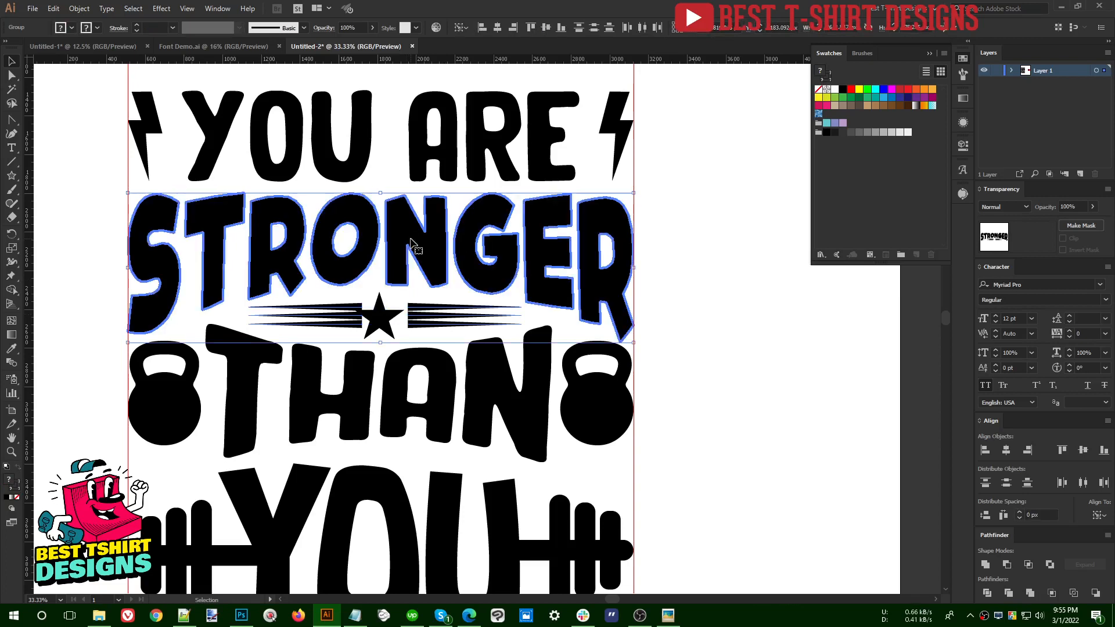
left_click(496, 29)
left_click(440, 329)
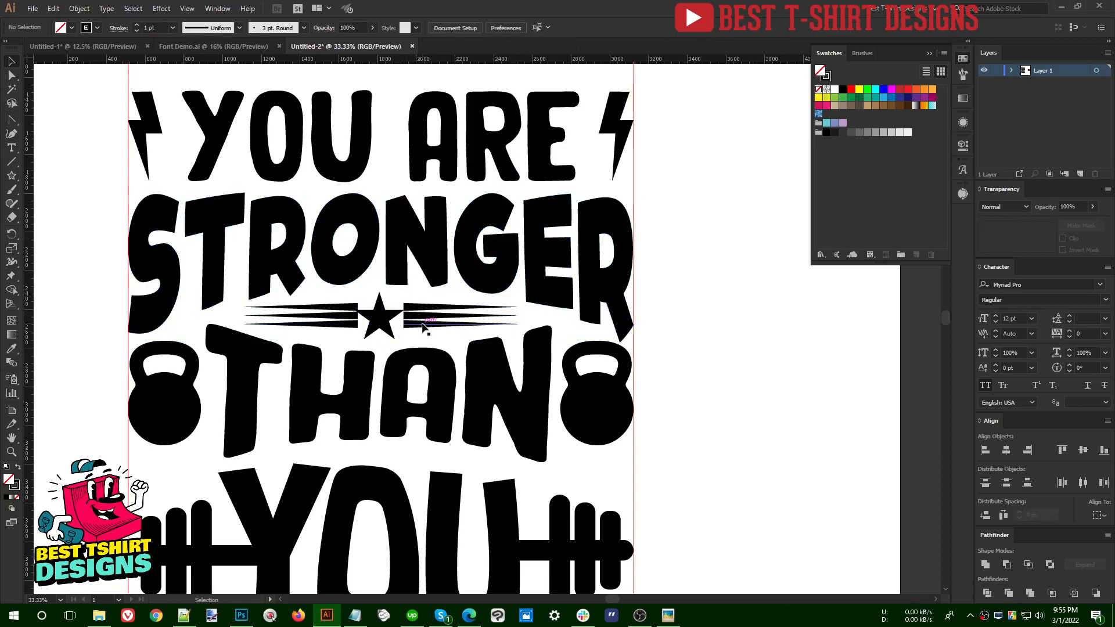
left_click(423, 327)
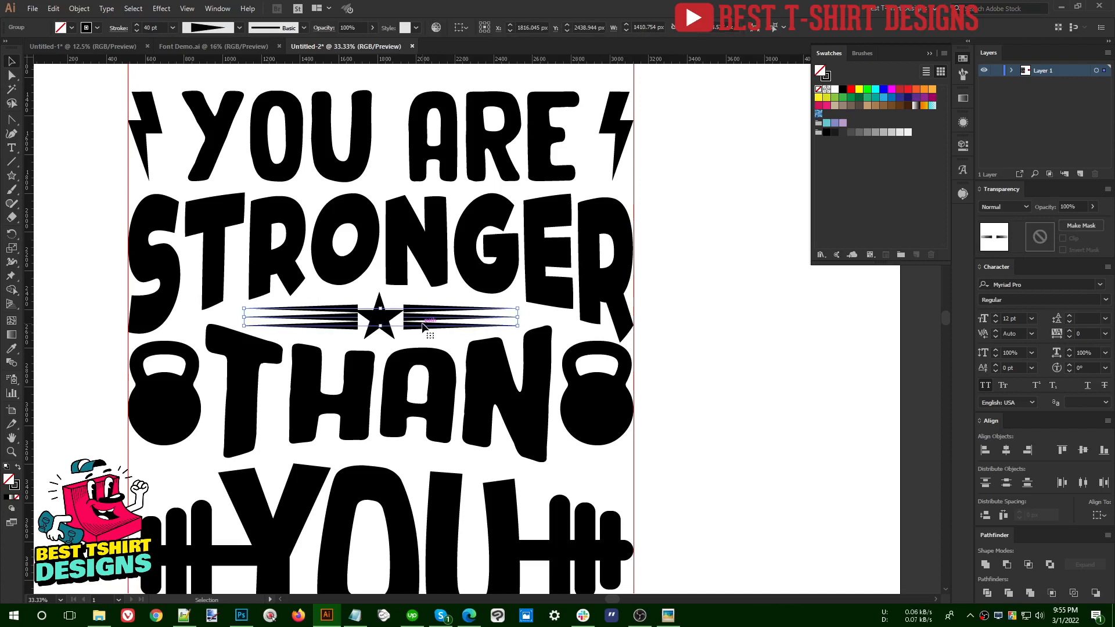
left_click(410, 299)
Enlarge the star from its center to about 398 px wide and nudge it up 20 px
scroll(373, 321, "up", 1)
left_click(382, 324)
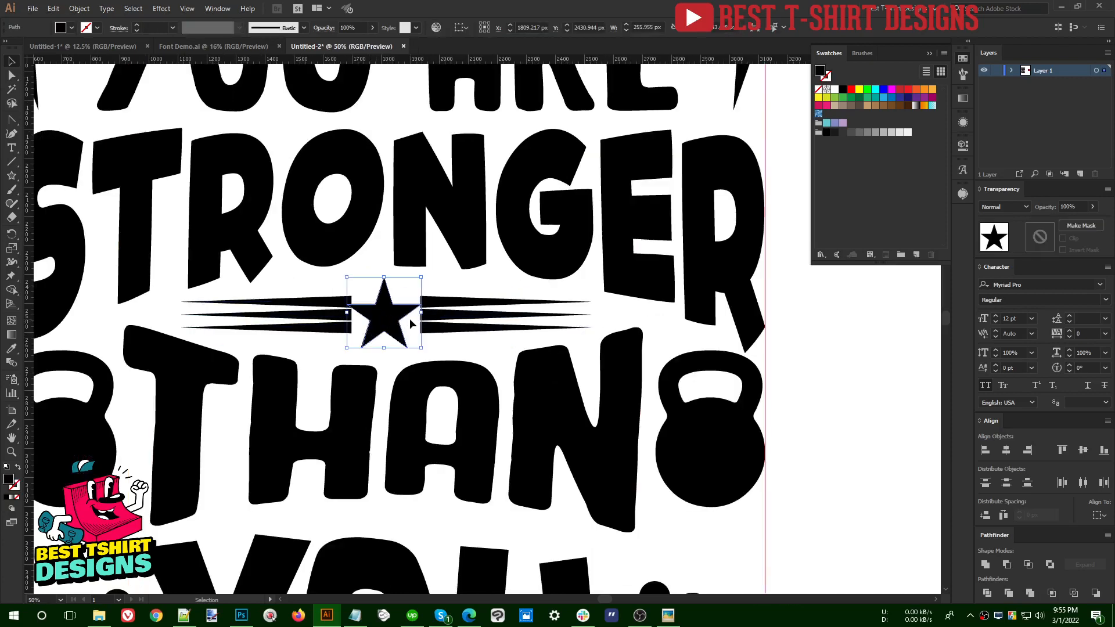
left_click_drag(422, 317, 442, 316)
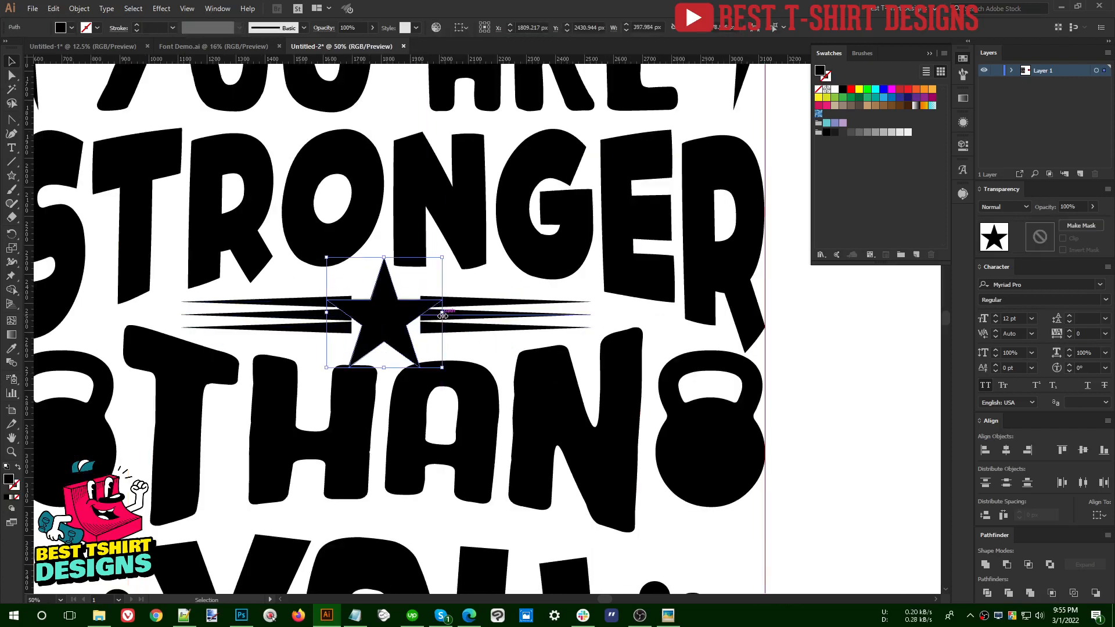
key("shift+Up")
key("shift+Up")
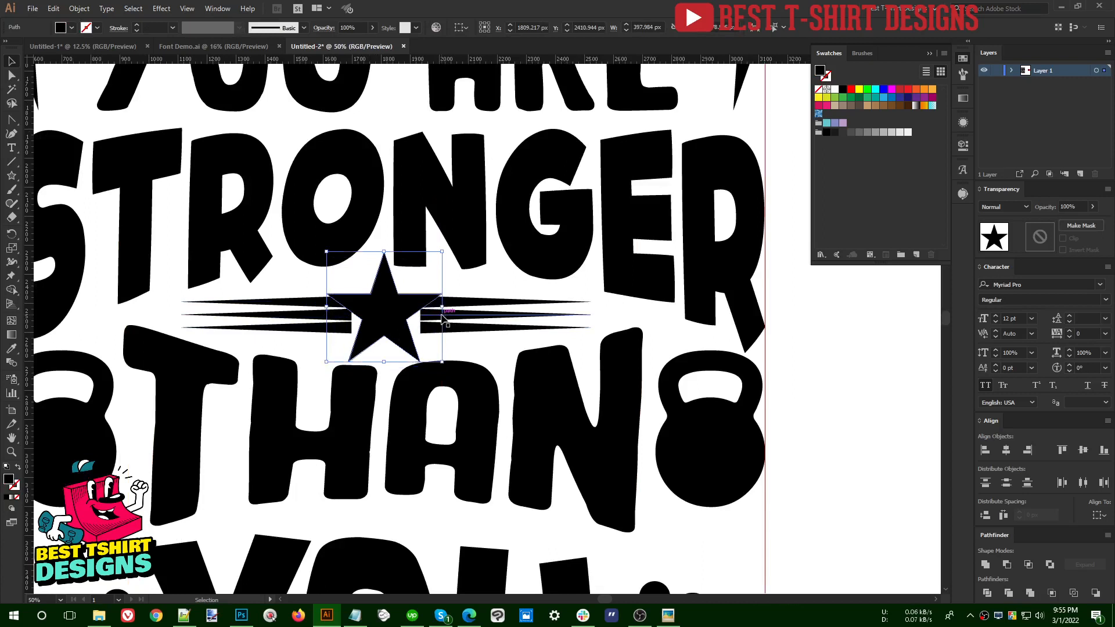
Isolate the line group and extend the inner ends of the lines on the star's right side about 60 px toward its center
double_click(430, 333)
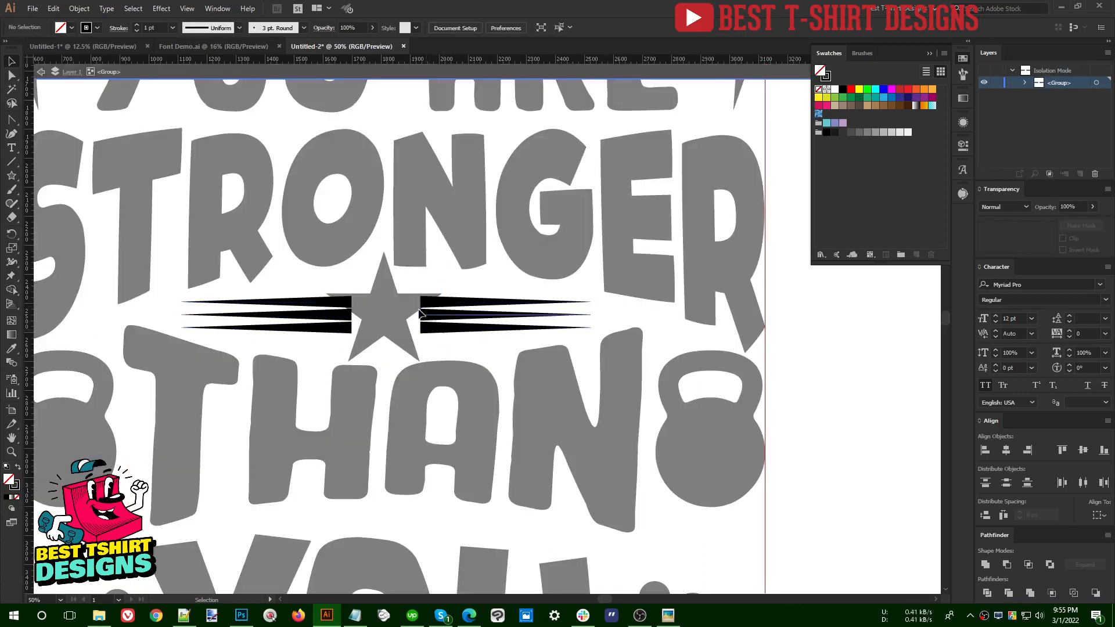
key("a")
left_click_drag(412, 285, 430, 343)
key("shift+Left")
key("shift+Left")
key("shift+Left")
key("shift+Left")
key("shift+Left")
key("shift+Left")
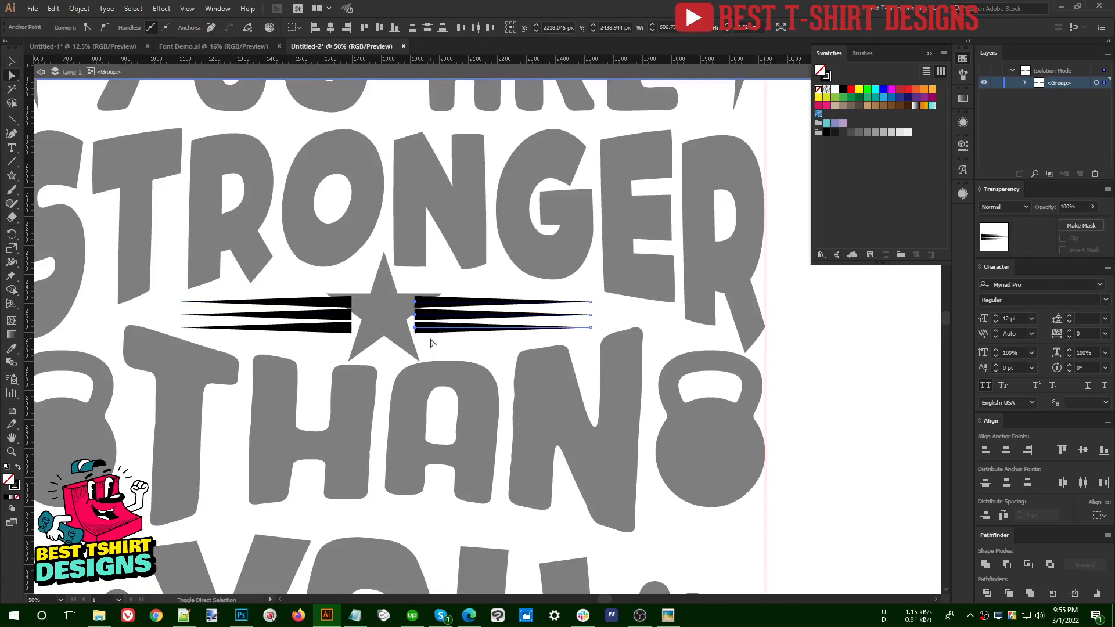
Extend the inner ends of the lines on the star's left side about 60 px toward its center and exit isolation mode
left_click_drag(374, 287, 341, 352)
key("shift+Right")
key("shift+Right")
key("shift+Right")
key("shift+Right")
key("shift+Right")
key("shift+Right")
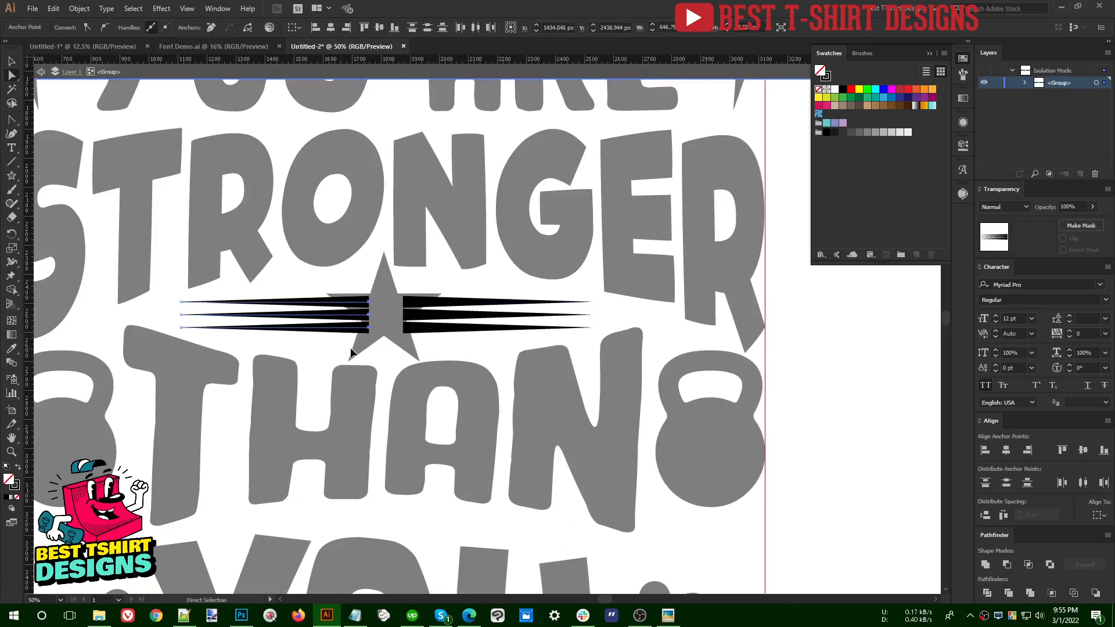
key("v")
double_click(445, 343)
Shrink the star to about 356 px wide, create a 20 px offset path around it, and cut the offset star
left_click(392, 337)
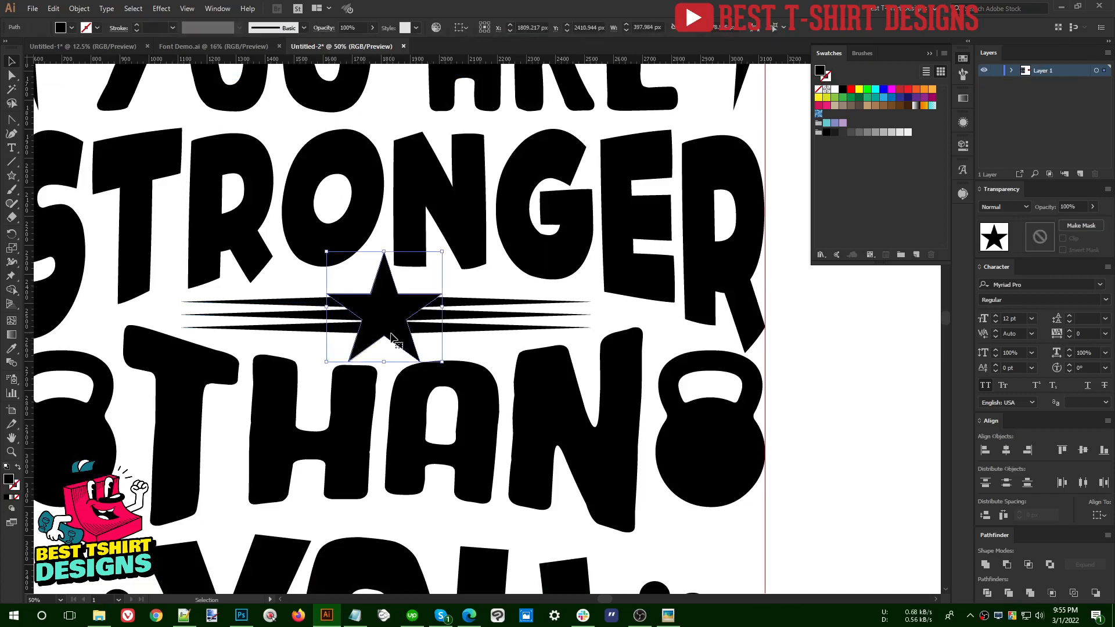
left_click_drag(441, 306, 436, 306)
key("ctrl+alt+o")
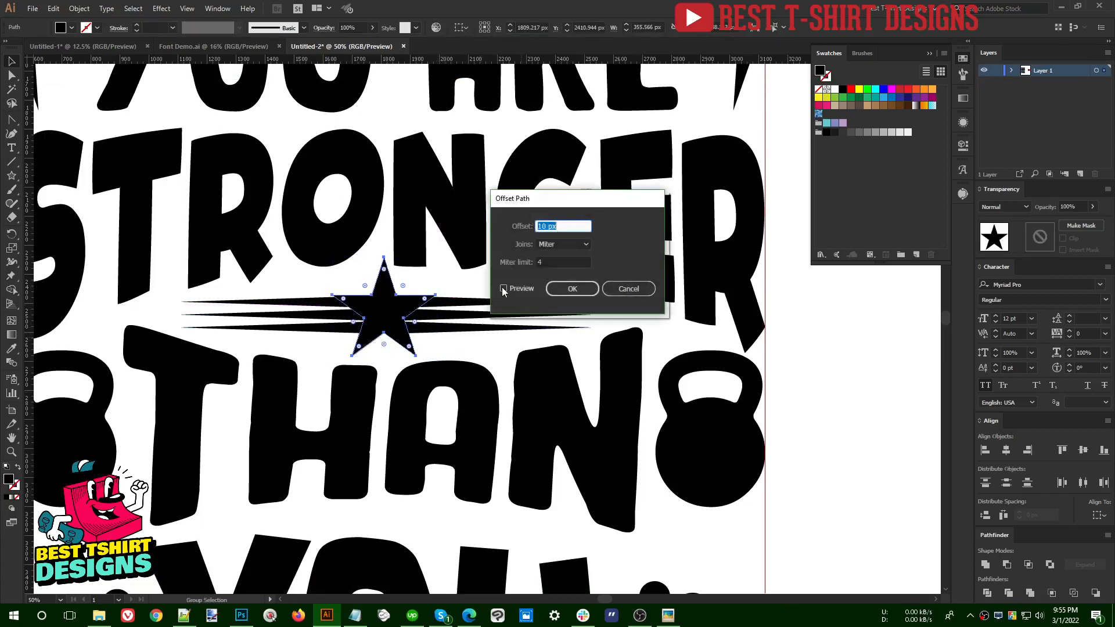
left_click(503, 289)
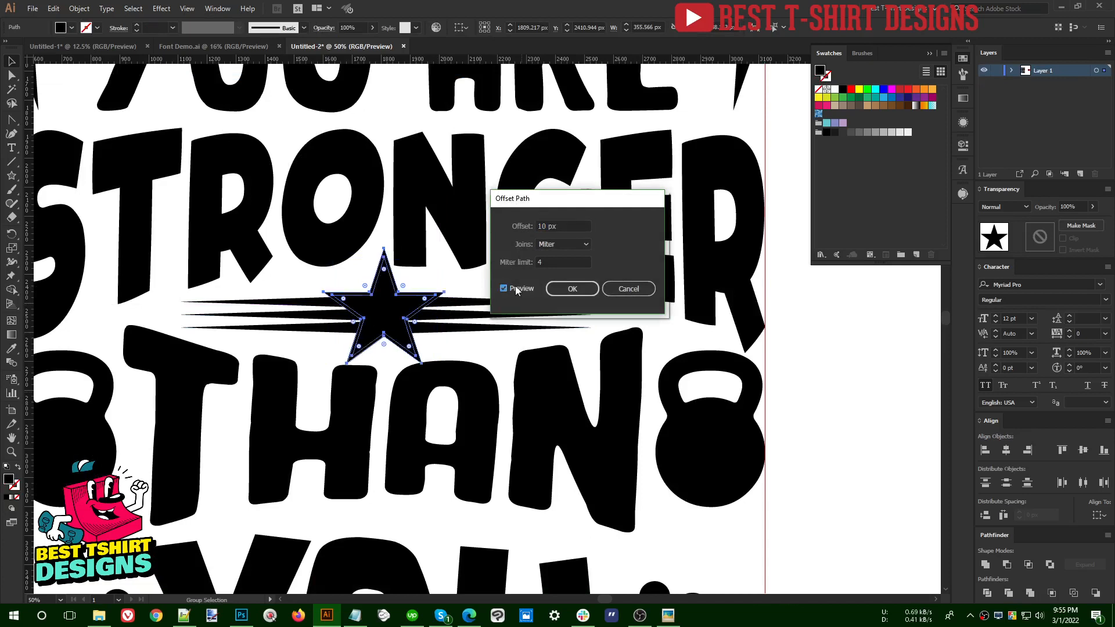
key("shift+Up")
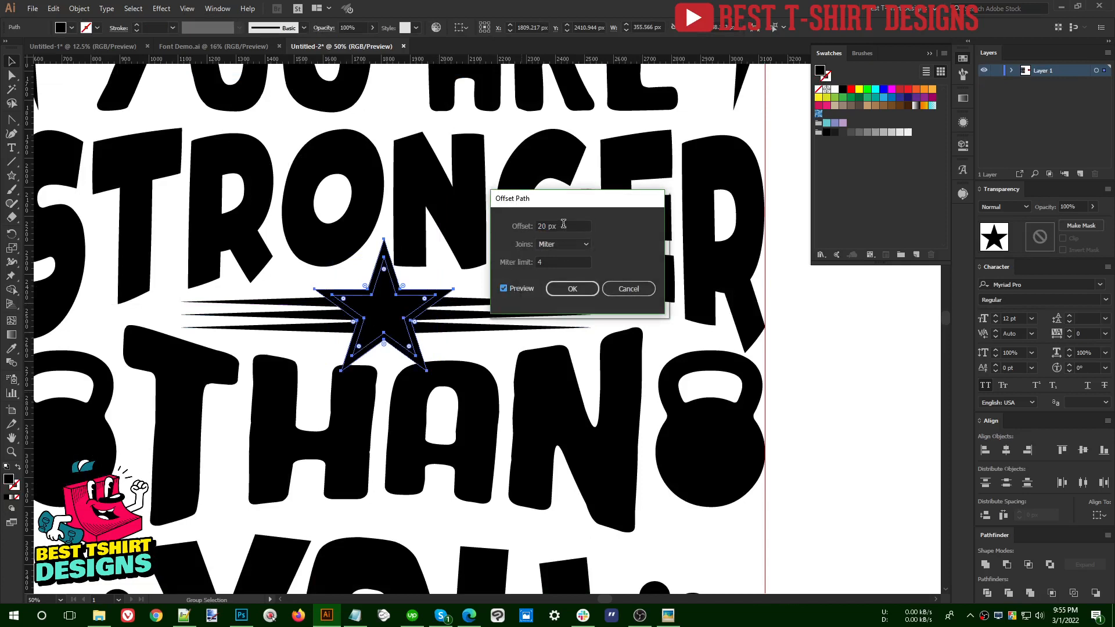
left_click(571, 288)
left_click(474, 332)
key("ctrl+x")
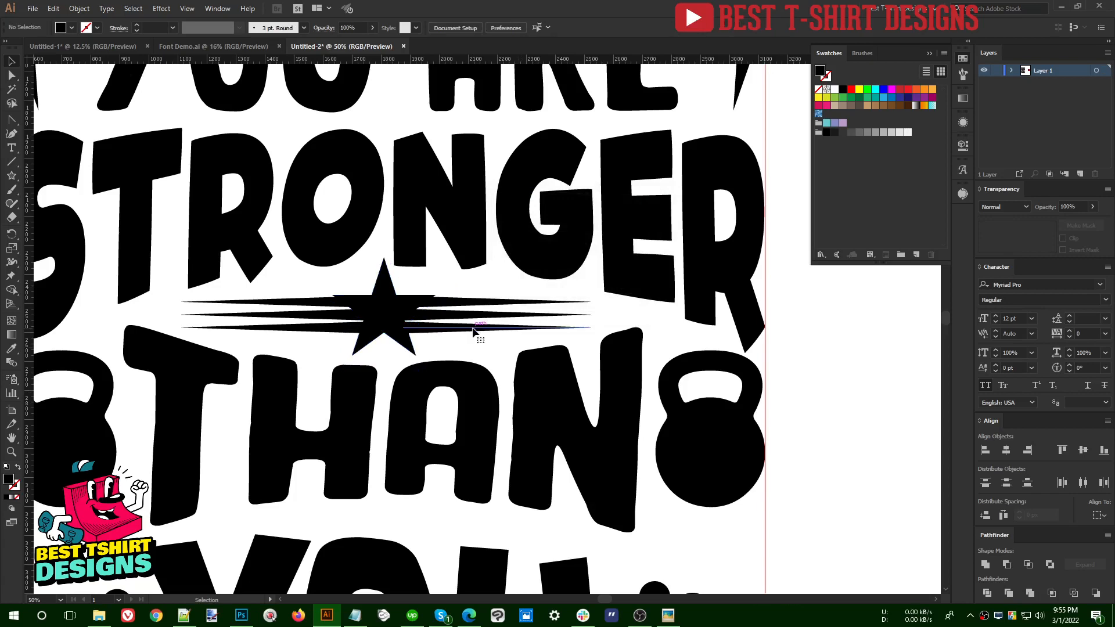
Add an opacity mask with Clip turned off to the tapered lines and paste the offset star in place inside it
left_click(474, 332)
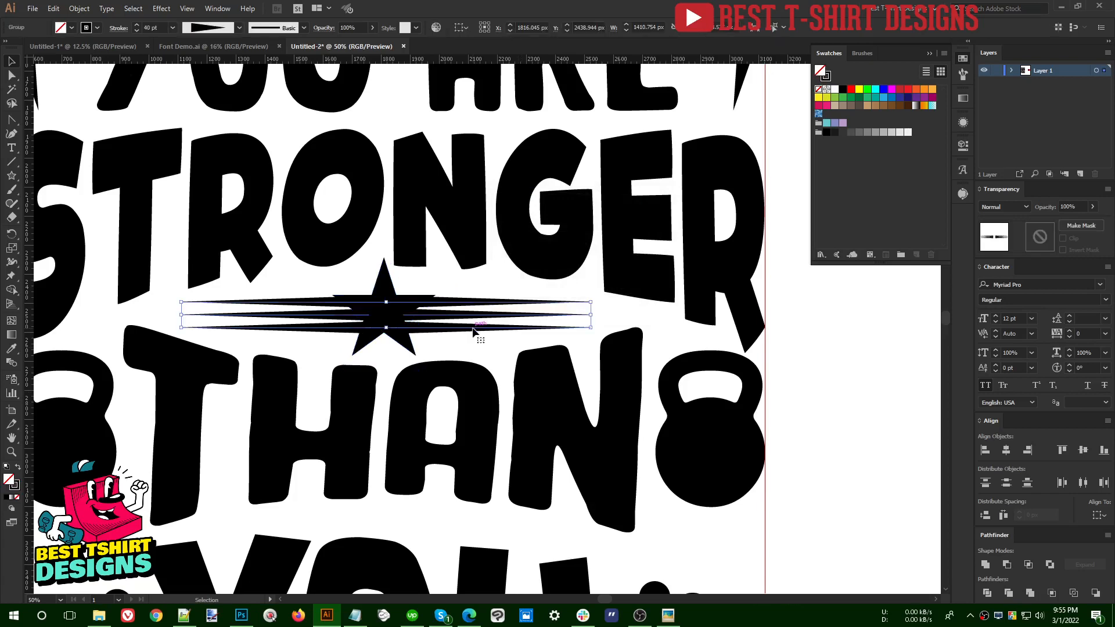
left_click(1039, 237)
left_click(1062, 238)
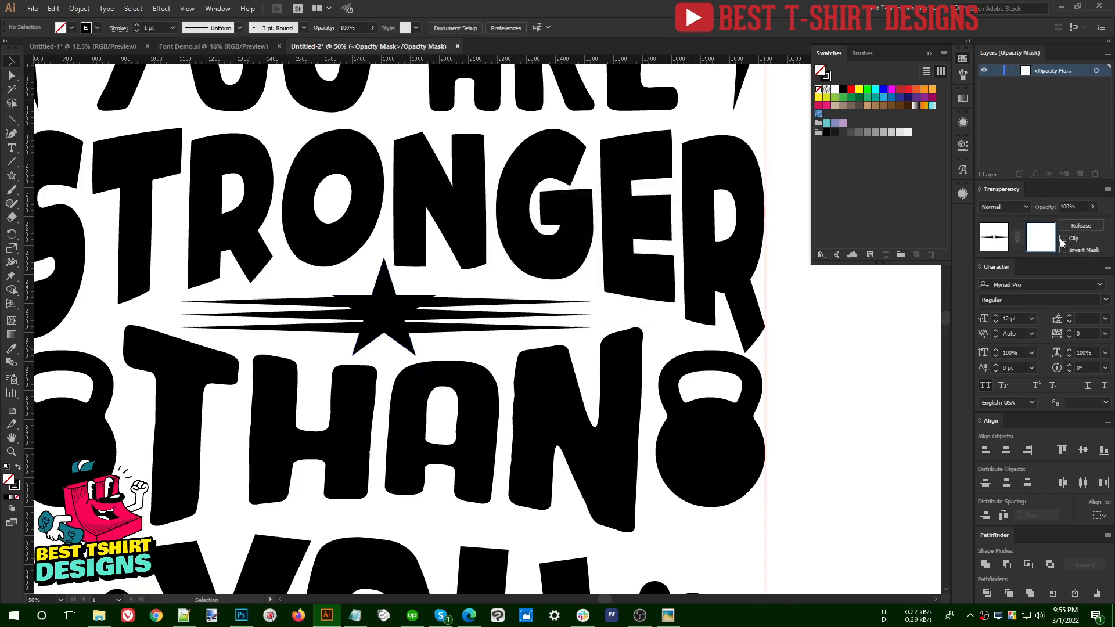
key("ctrl+f")
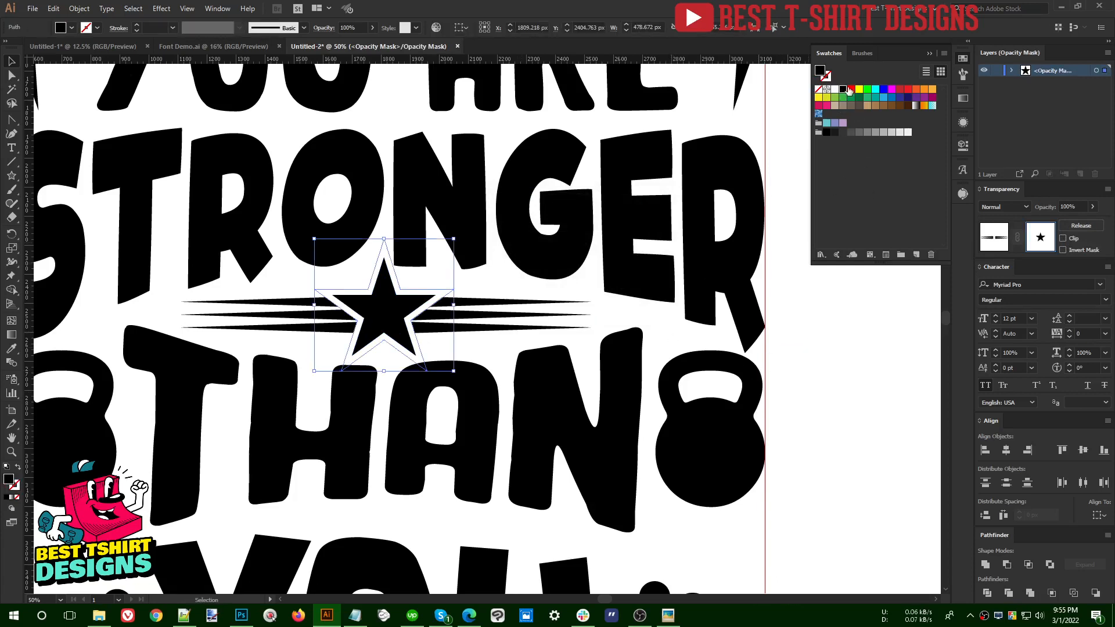
Check the fill color values of the star inside the opacity mask
left_click(340, 348)
double_click(9, 480)
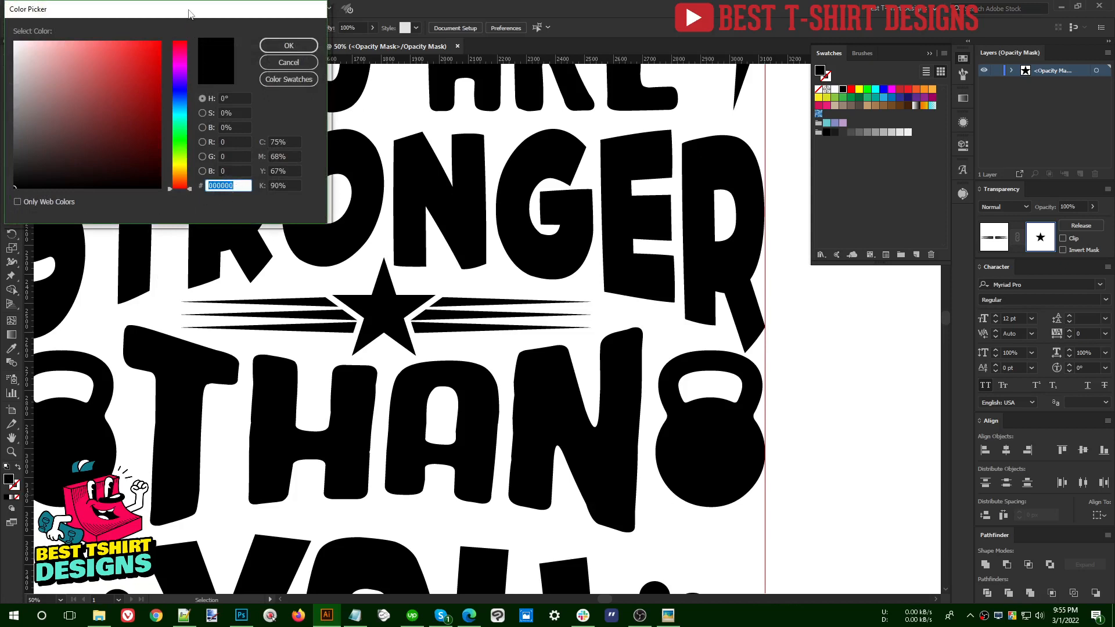
left_click_drag(189, 12, 621, 89)
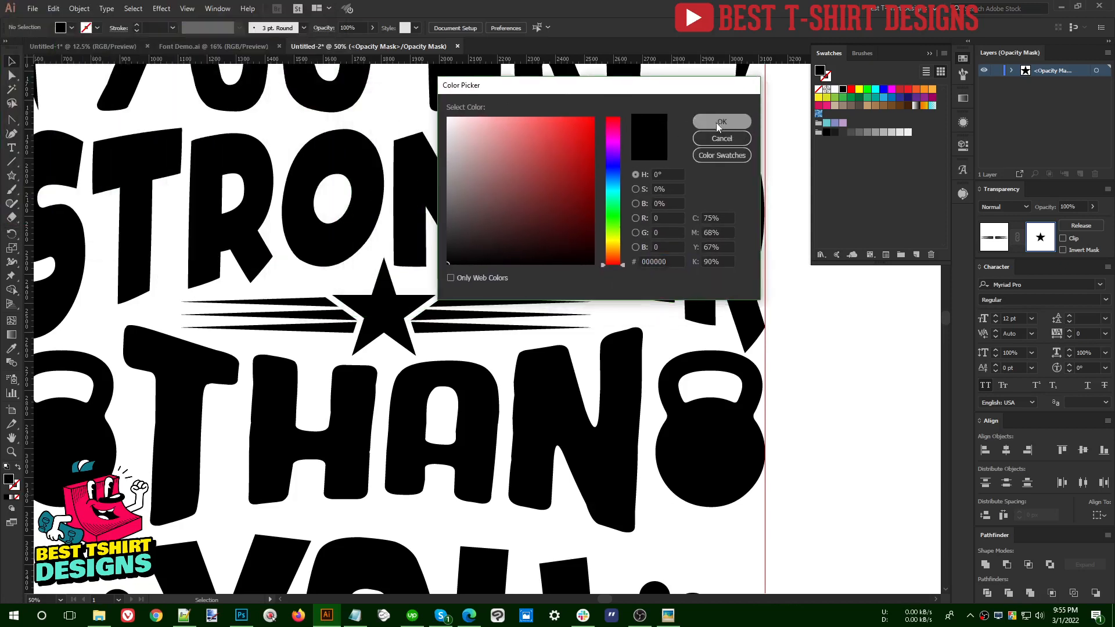
left_click(720, 122)
Try red and dark blue fills on the mask star and examine how they affect the lines' transparency
left_click(392, 327)
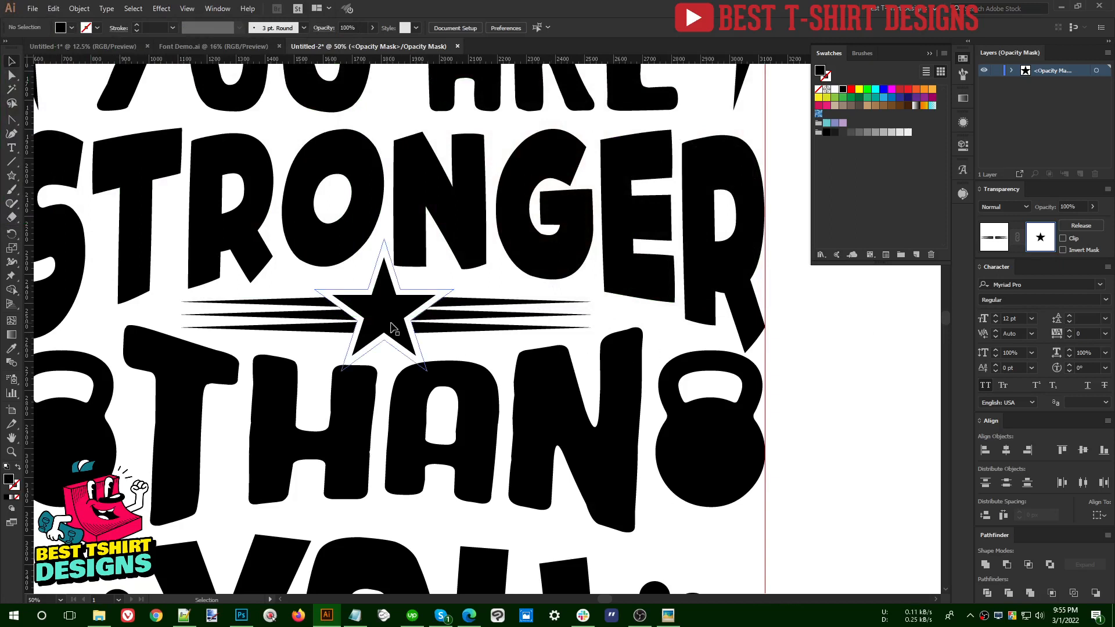
left_click(851, 89)
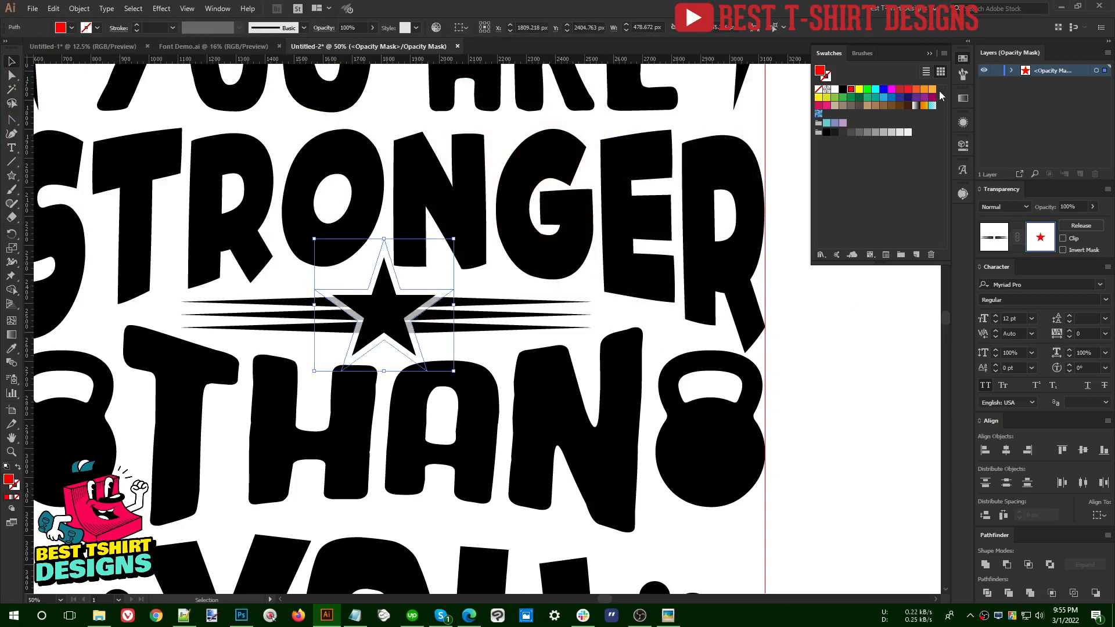
left_click(907, 97)
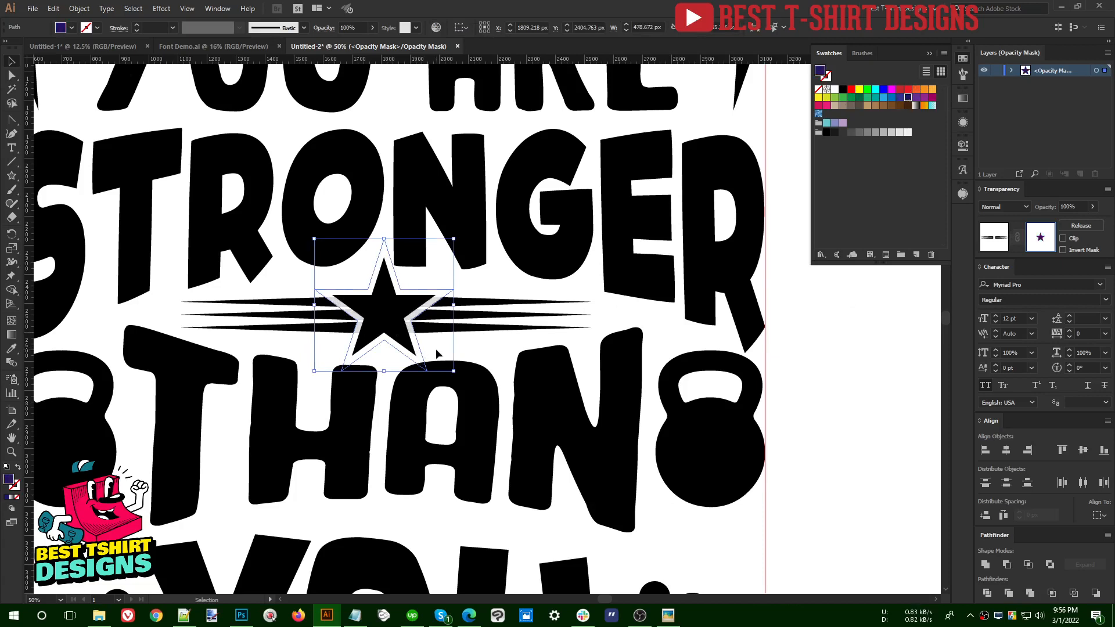
left_click(346, 285)
scroll(346, 284, "up", 4, "alt")
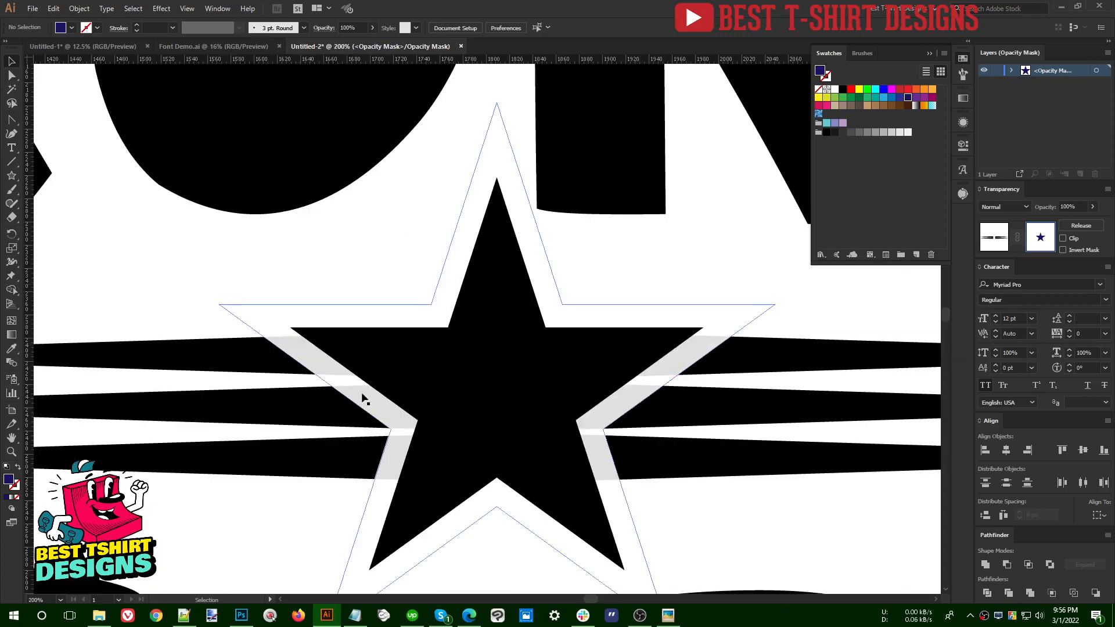
scroll(427, 400, "down", 2, "alt")
Set the mask star's fill back to black
left_click(483, 381)
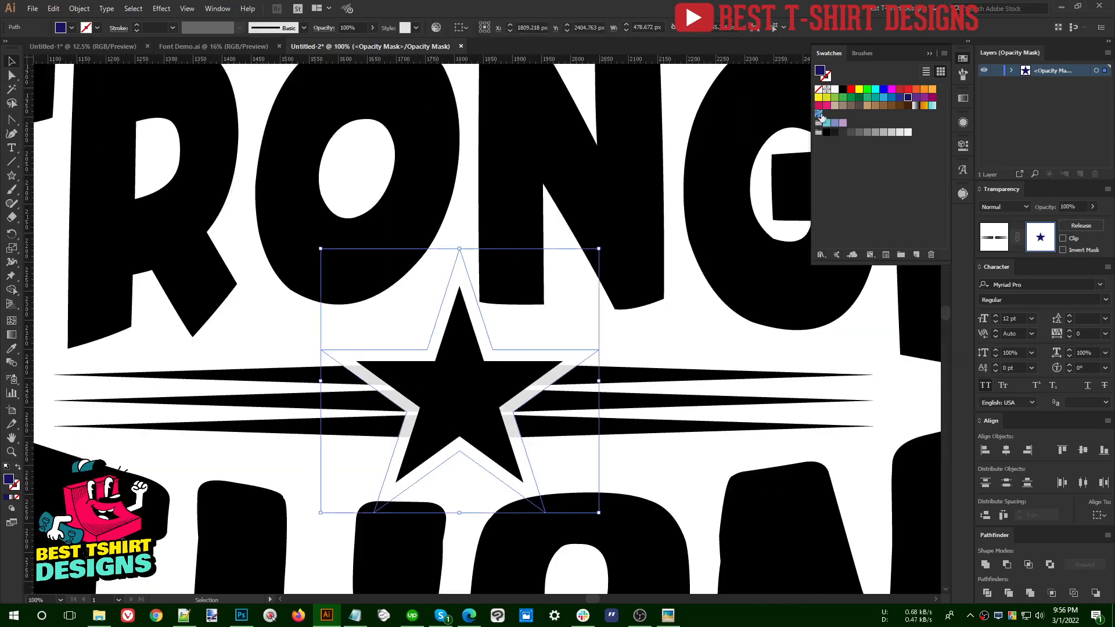
left_click(842, 90)
scroll(413, 322, "down", 1, "alt")
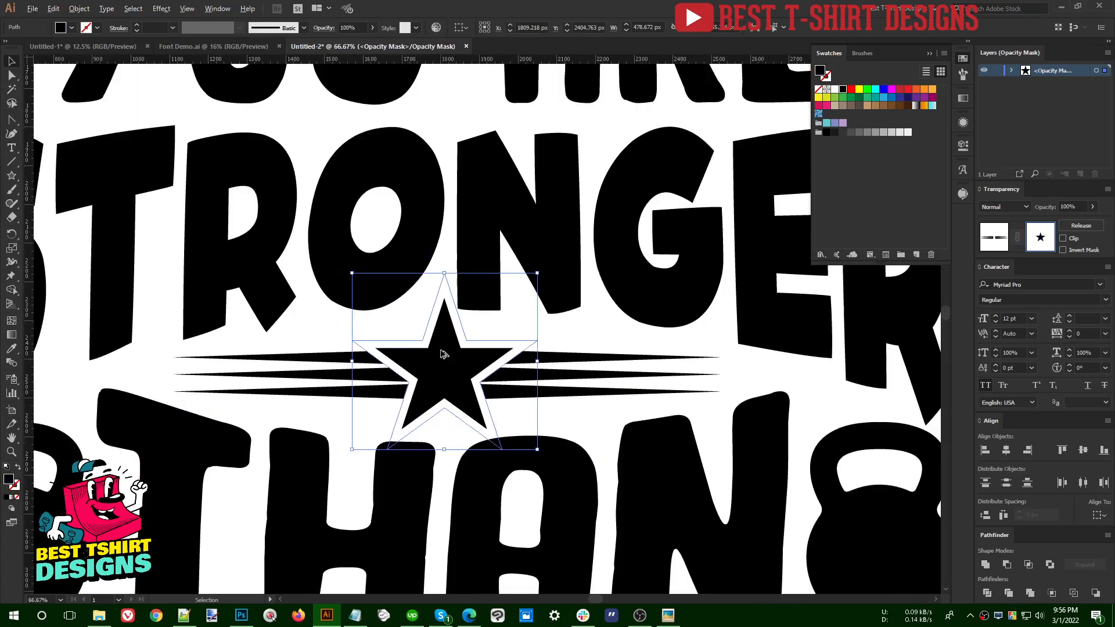
Leave the opacity mask and return to editing the main artwork
left_click(523, 418)
scroll(444, 409, "up", 4, "alt")
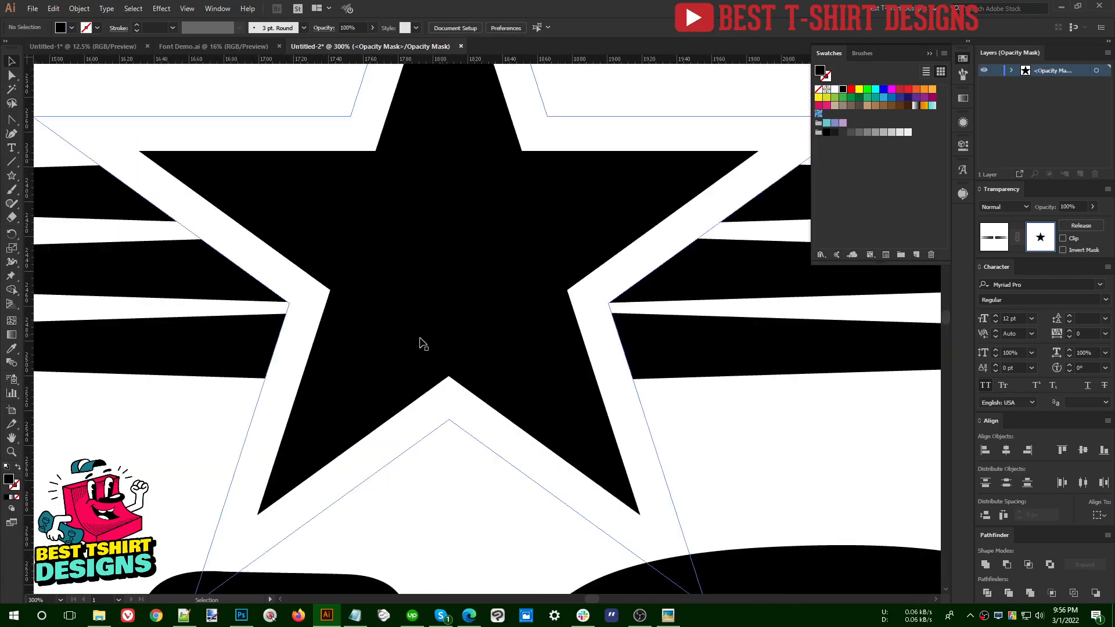
scroll(418, 369, "down", 7, "alt")
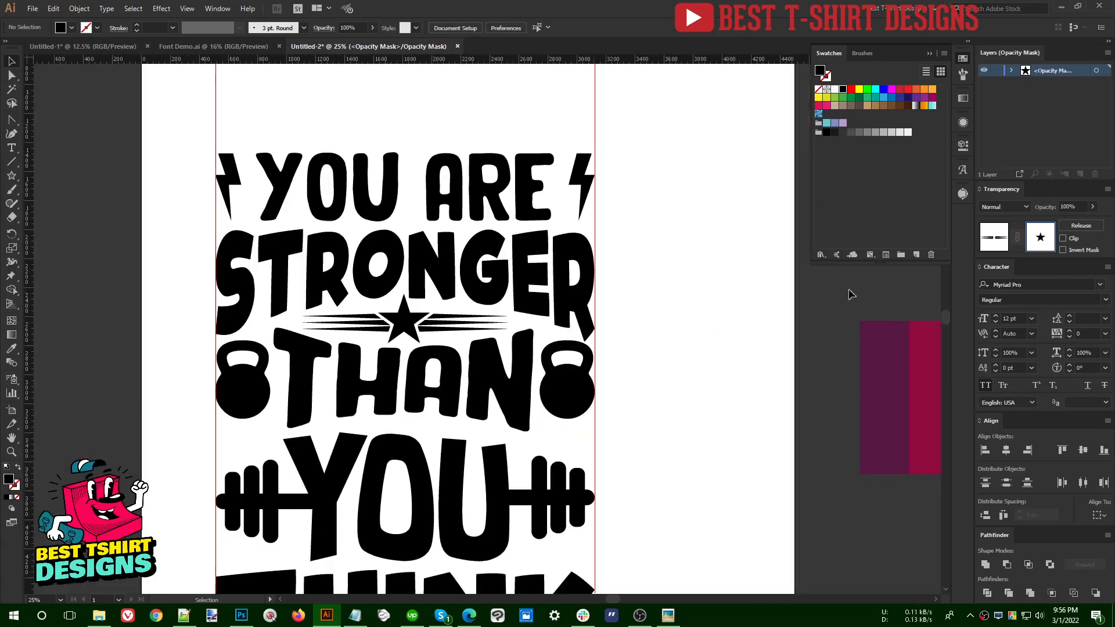
left_click(992, 238)
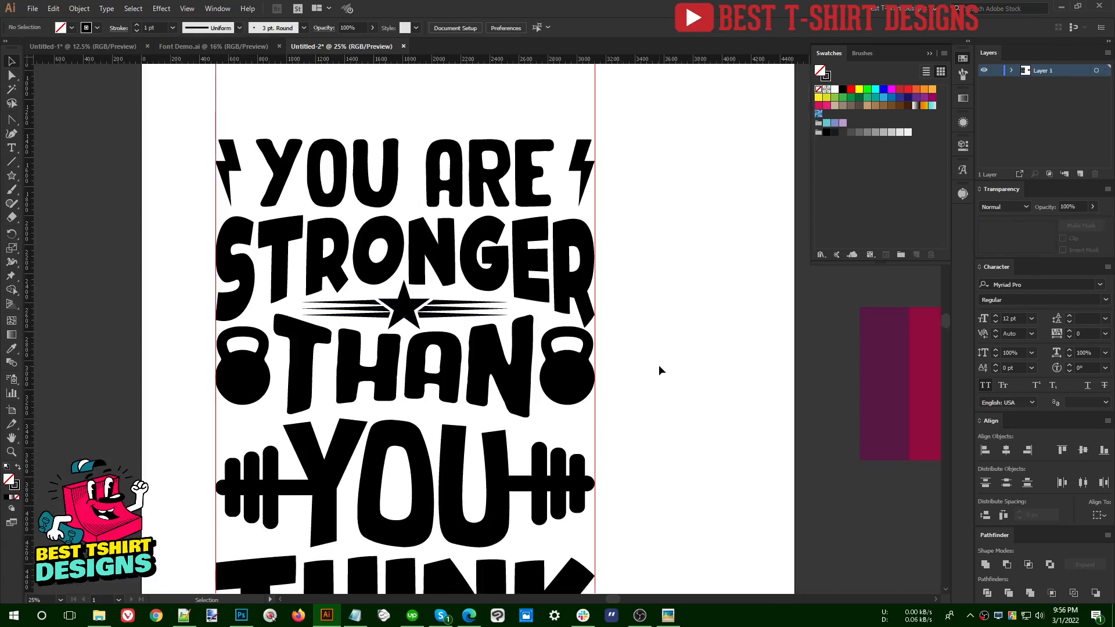
scroll(658, 365, "down", 2)
scroll(473, 366, "down", 1, "alt")
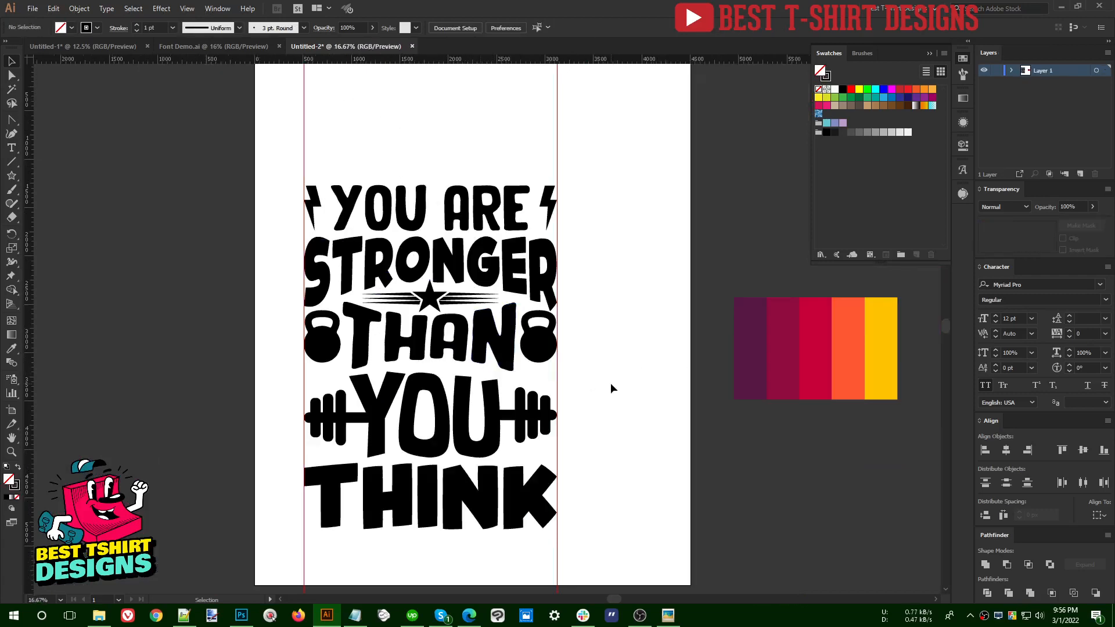
scroll(496, 367, "up", 1, "alt")
scroll(532, 361, "up", 1)
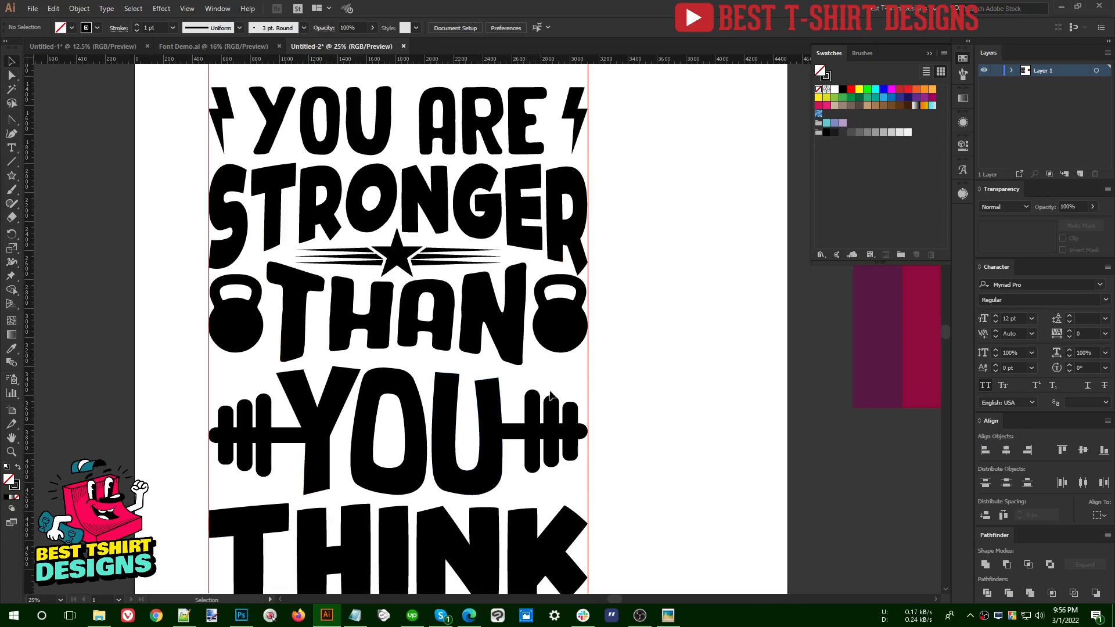
scroll(237, 378, "up", 3)
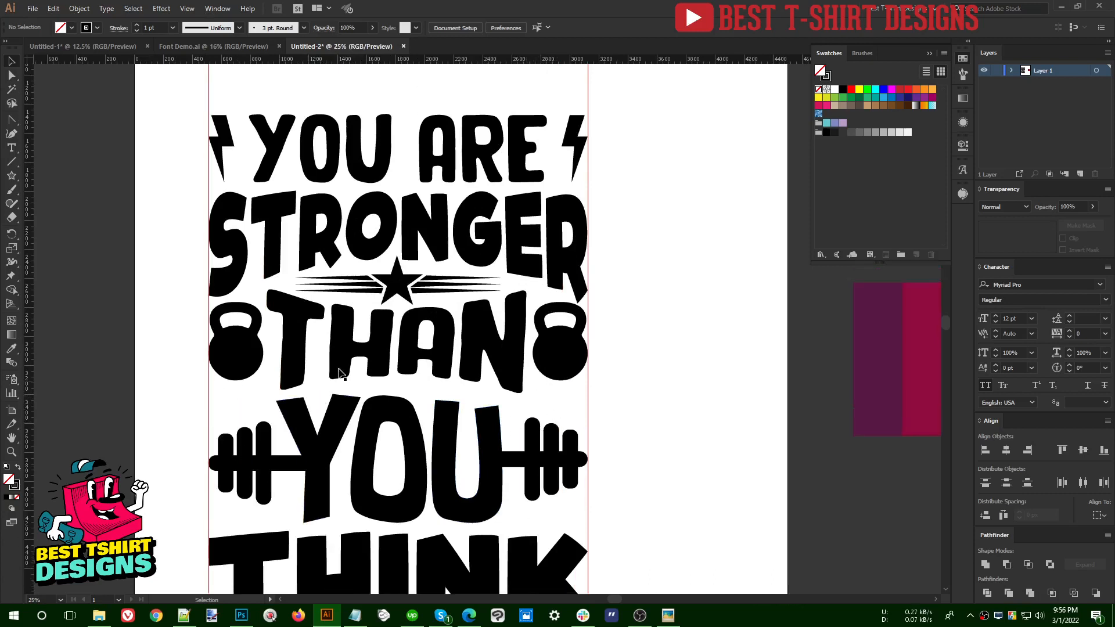
scroll(612, 380, "down", 2)
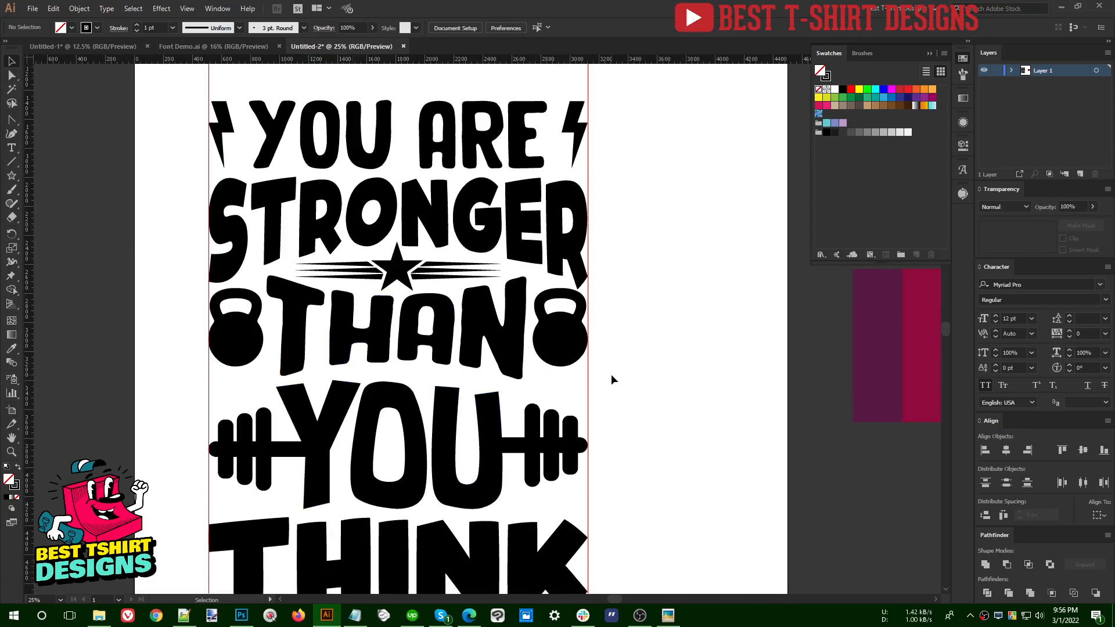
scroll(612, 380, "down", 3)
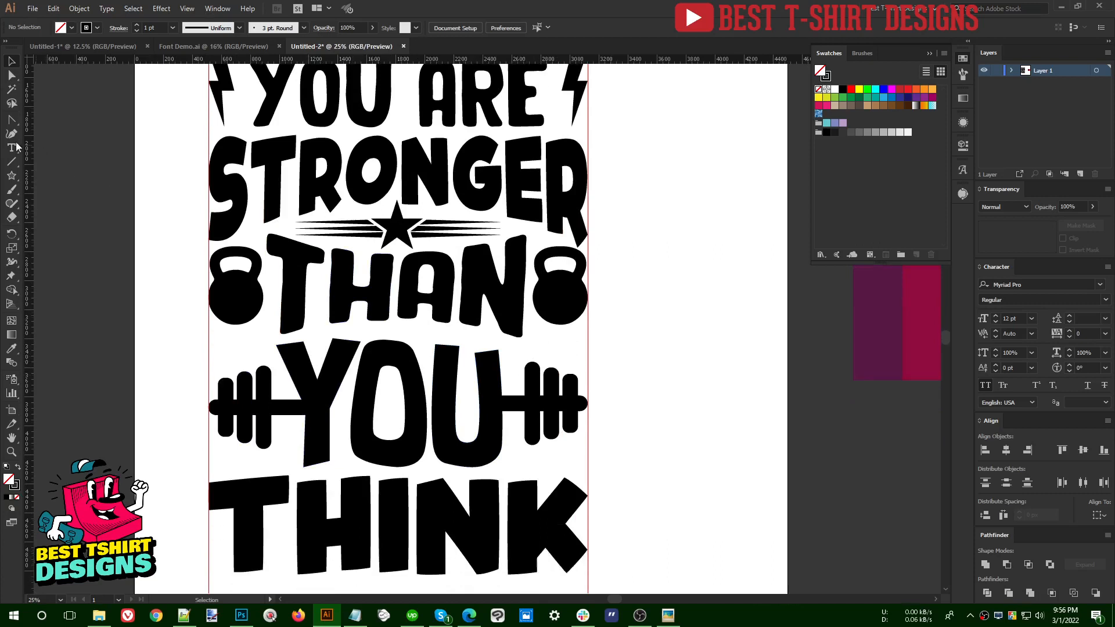
Draw a closed curved teardrop path about 421 px wide with the Pen tool in the empty area beside the lettering
left_click_drag(11, 120, 35, 120)
scroll(685, 365, "up", 1)
left_click(594, 341)
left_click_drag(674, 324, 717, 360)
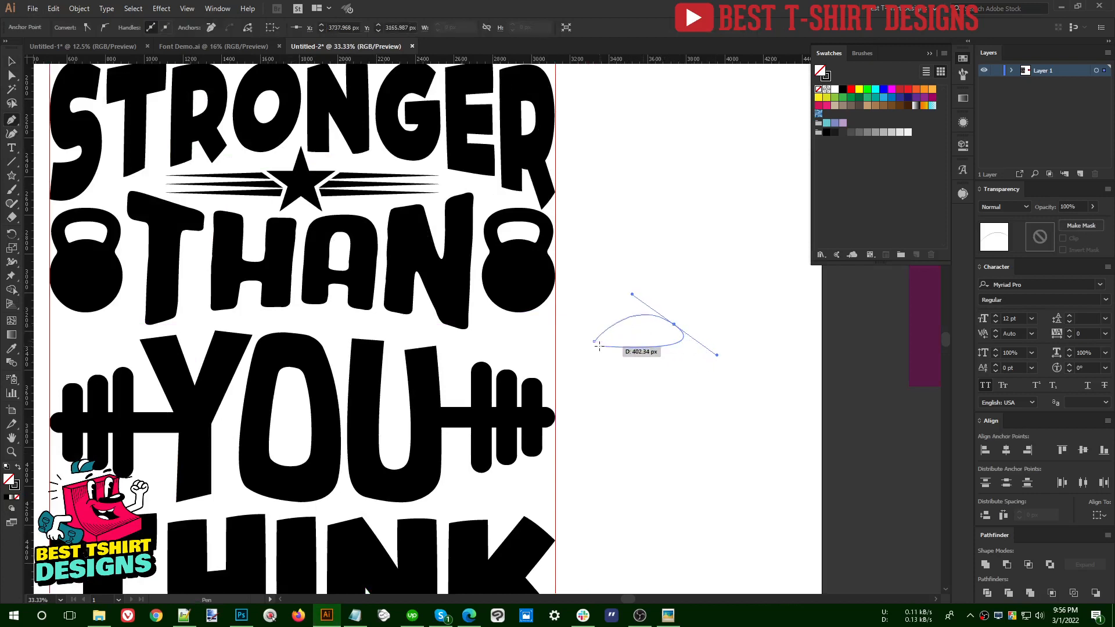
left_click_drag(594, 341, 548, 365)
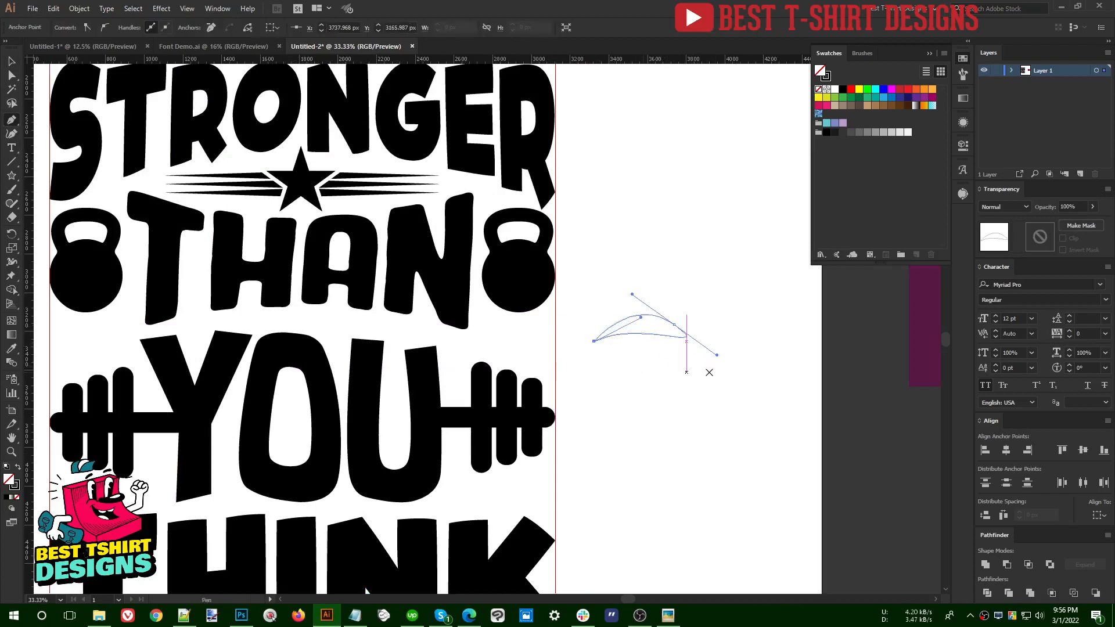
left_click_drag(714, 356, 693, 398)
scroll(674, 355, "up", 2)
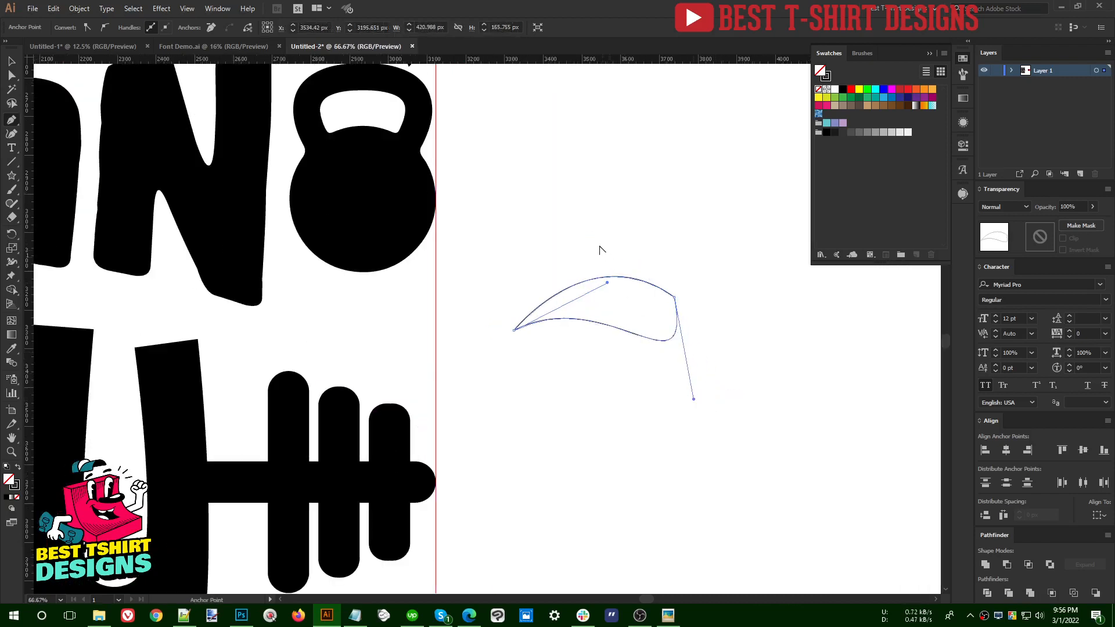
Reshape the teardrop's upper curve so it bulges higher and rounder towards its blunt end
left_click(658, 287)
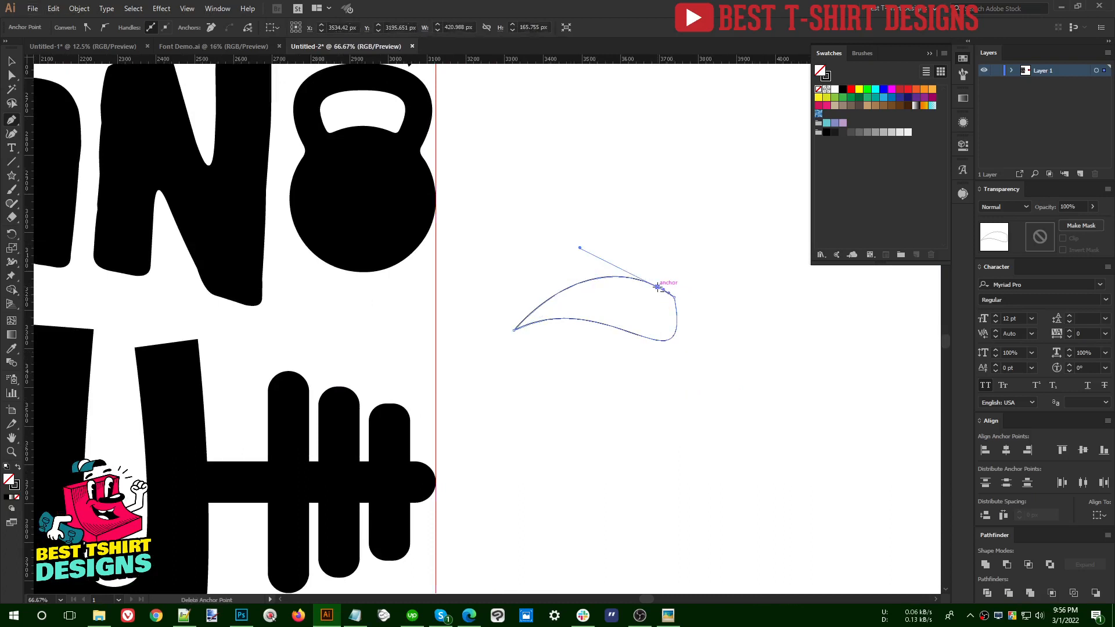
left_click(656, 287)
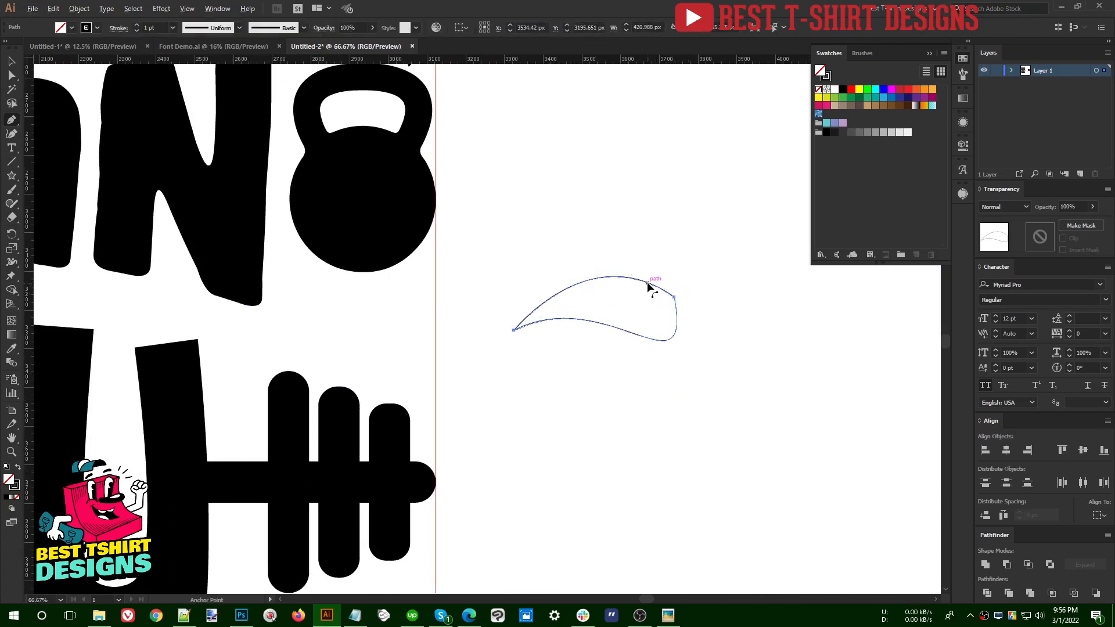
left_click_drag(648, 286, 654, 281)
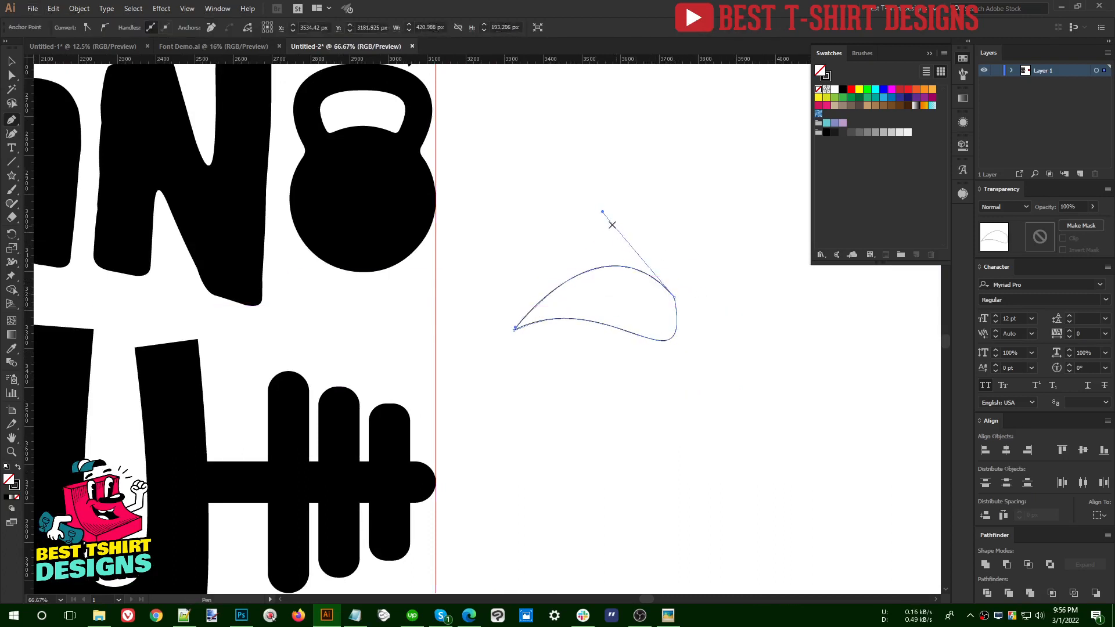
left_click_drag(604, 216, 629, 214)
key("v")
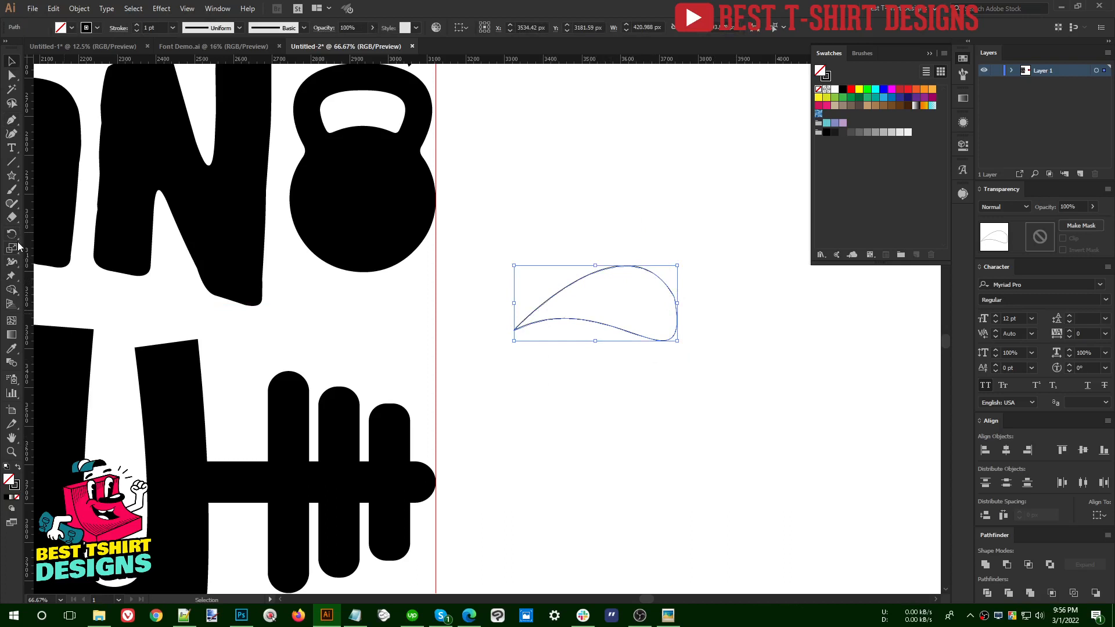
Smooth the teardrop's blunt end with the Smooth tool and swap its black stroke to a solid black fill
key("n")
left_click(13, 207)
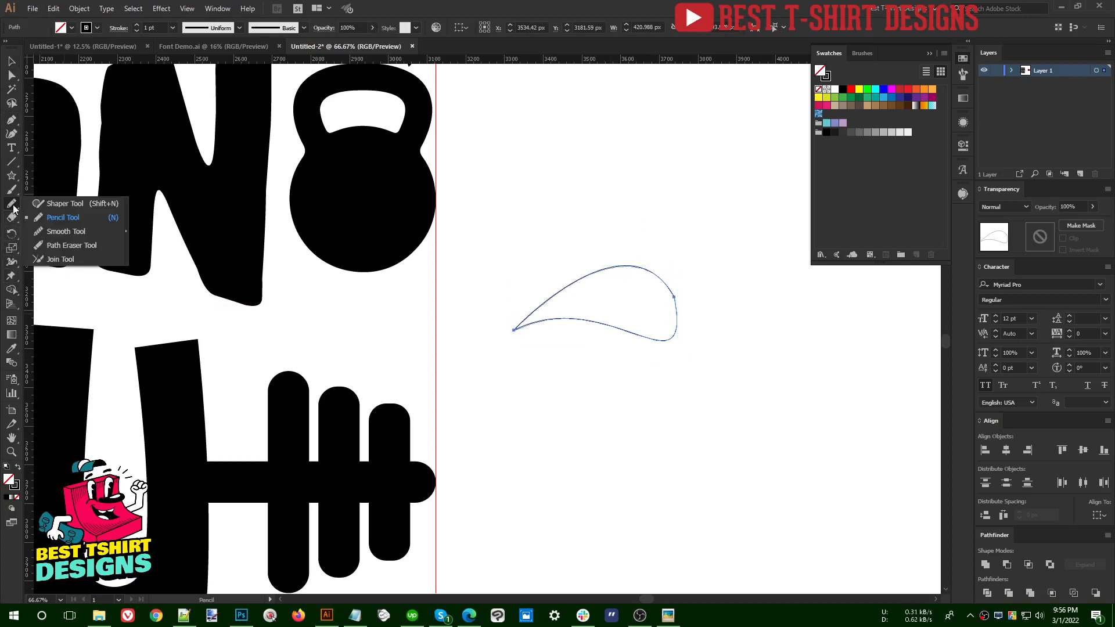
left_click(64, 232)
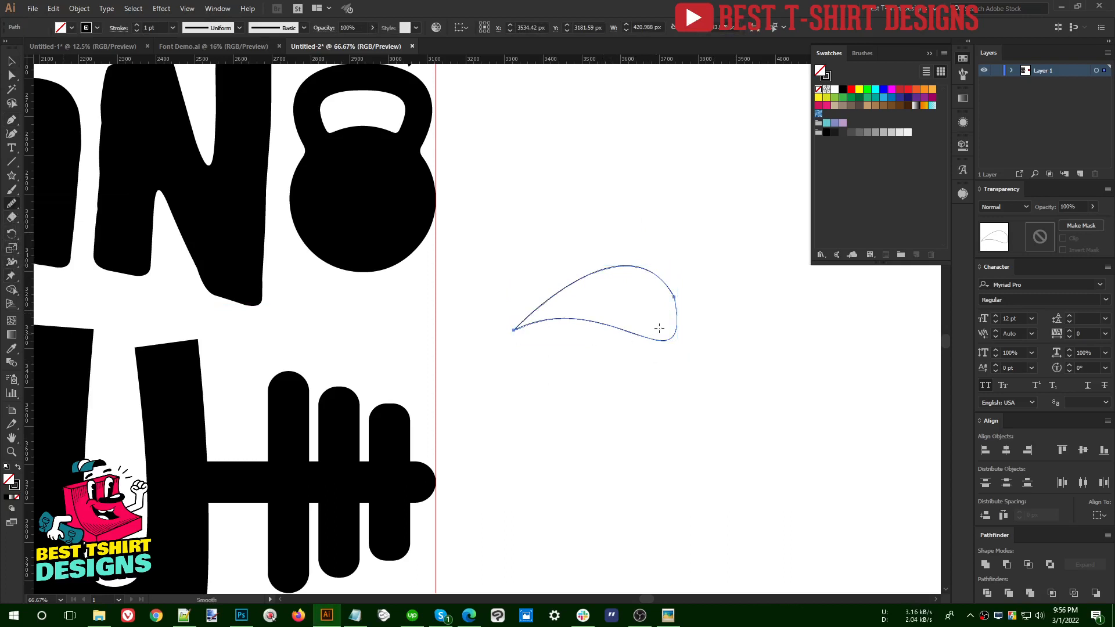
mouse_move(672, 296)
left_mouse_down()
mouse_move(680, 326)
mouse_move(671, 336)
left_mouse_up()
key("v")
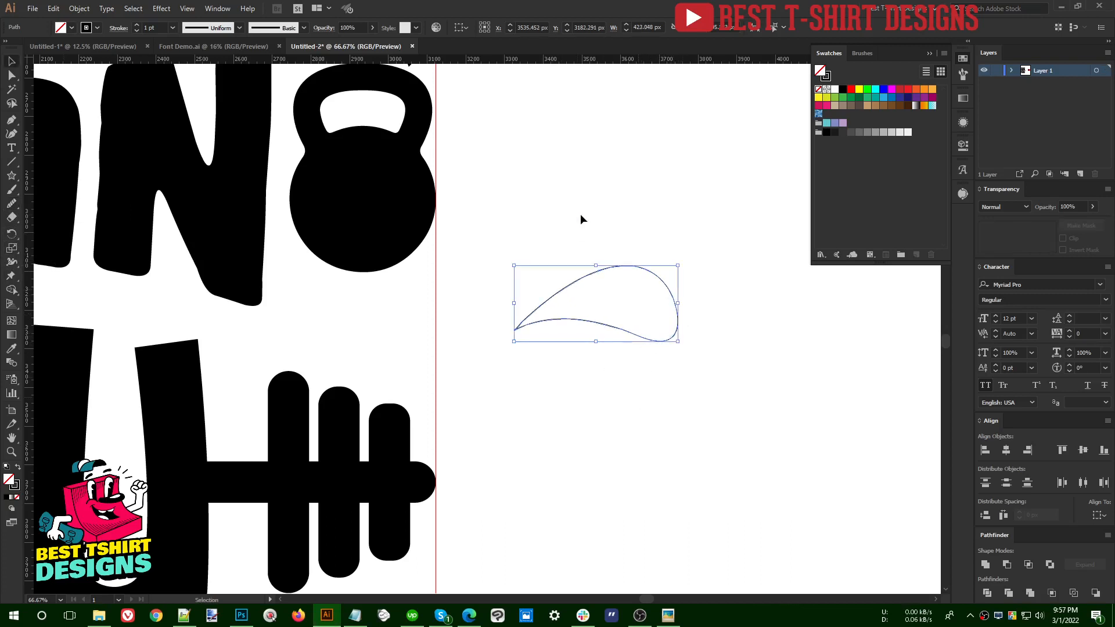
key("shift+x")
left_click(666, 423)
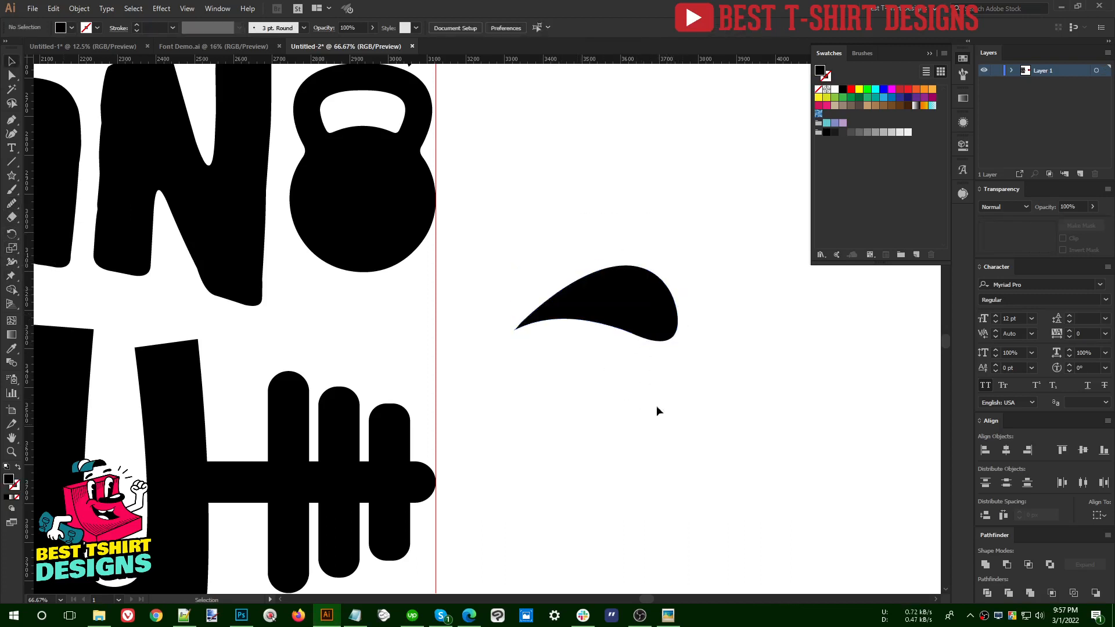
Isolate the YOU ARE group and nudge its right lightning bolt 40 px inward
scroll(622, 355, "down", 4)
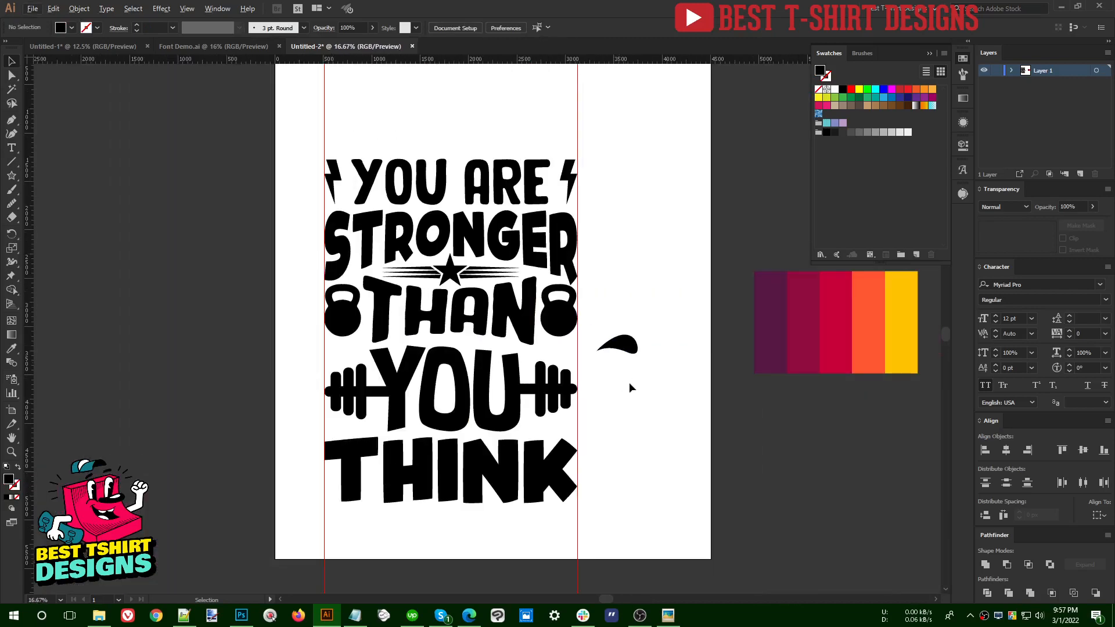
scroll(596, 279, "up", 1)
scroll(385, 221, "up", 1)
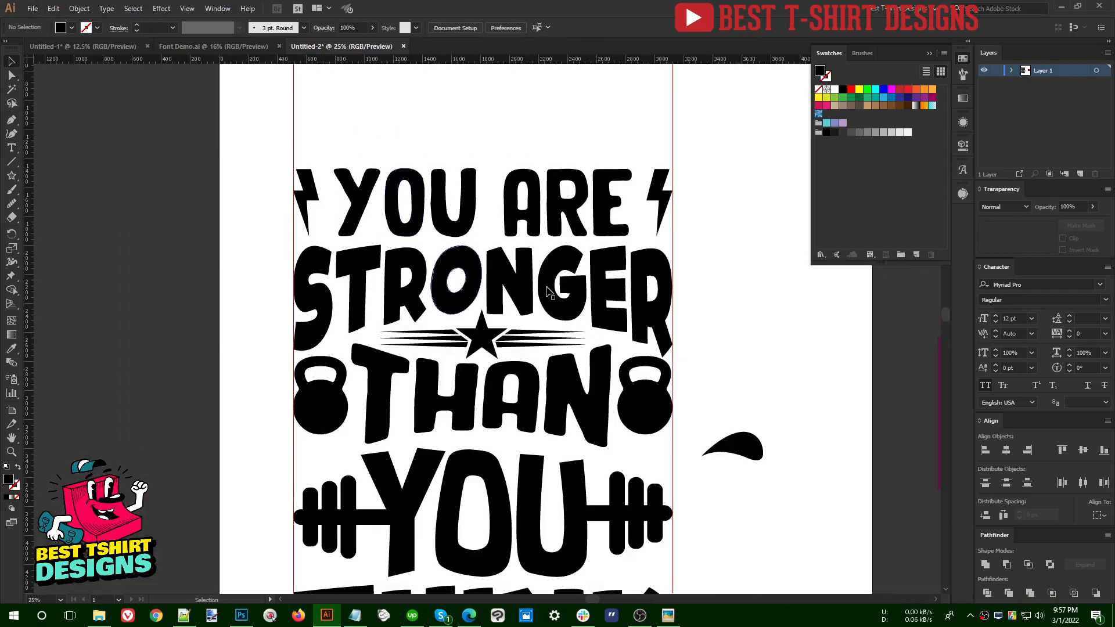
scroll(471, 288, "down", 3)
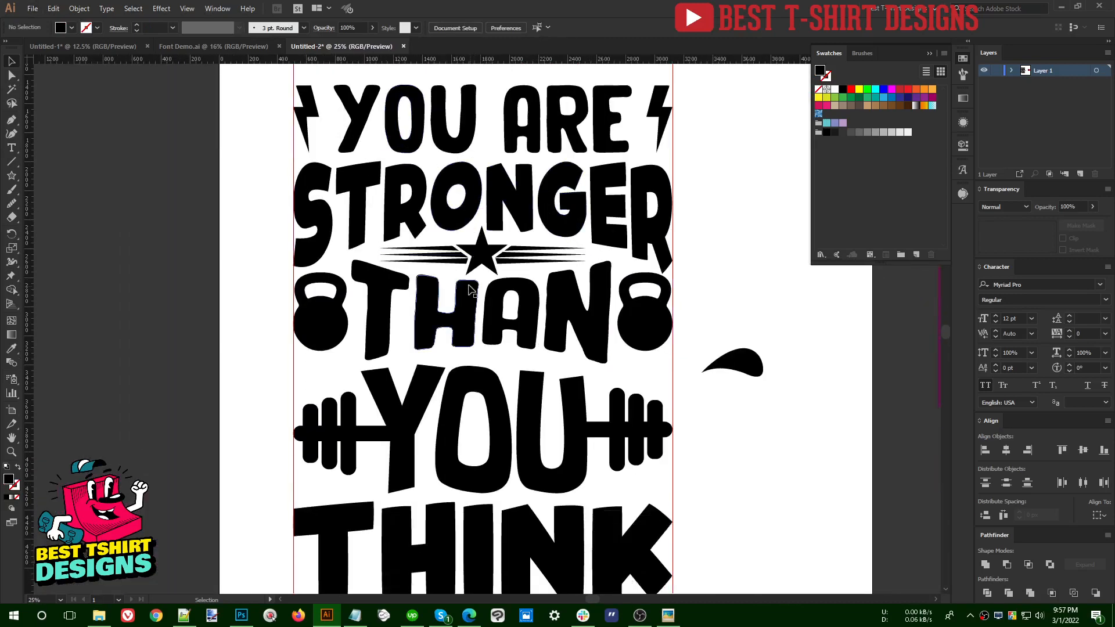
left_click(662, 119)
double_click(664, 118)
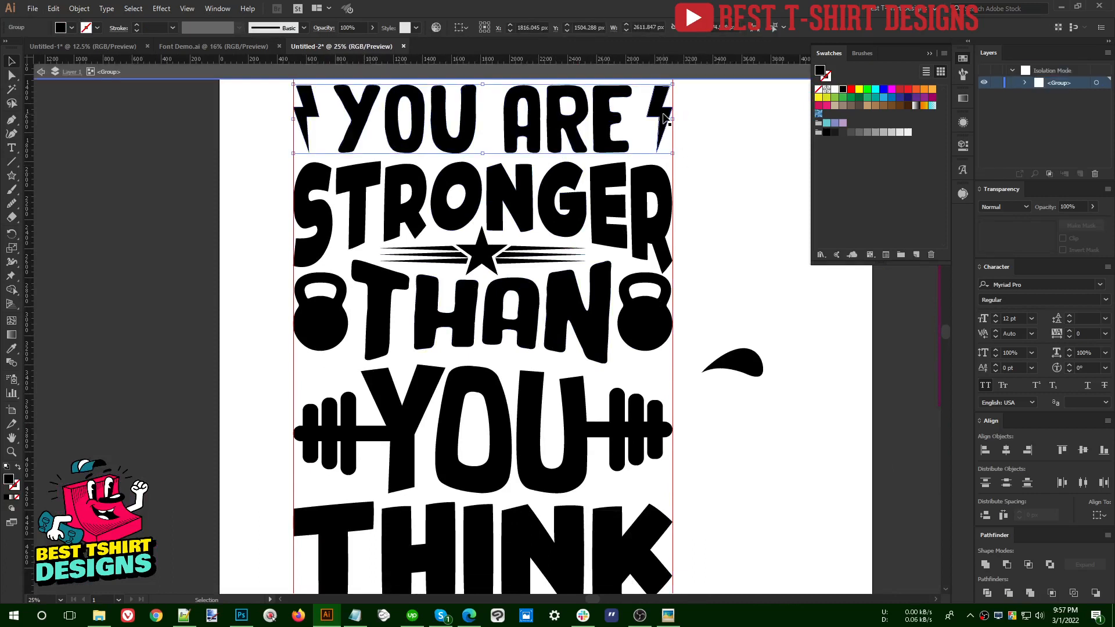
left_click(701, 193)
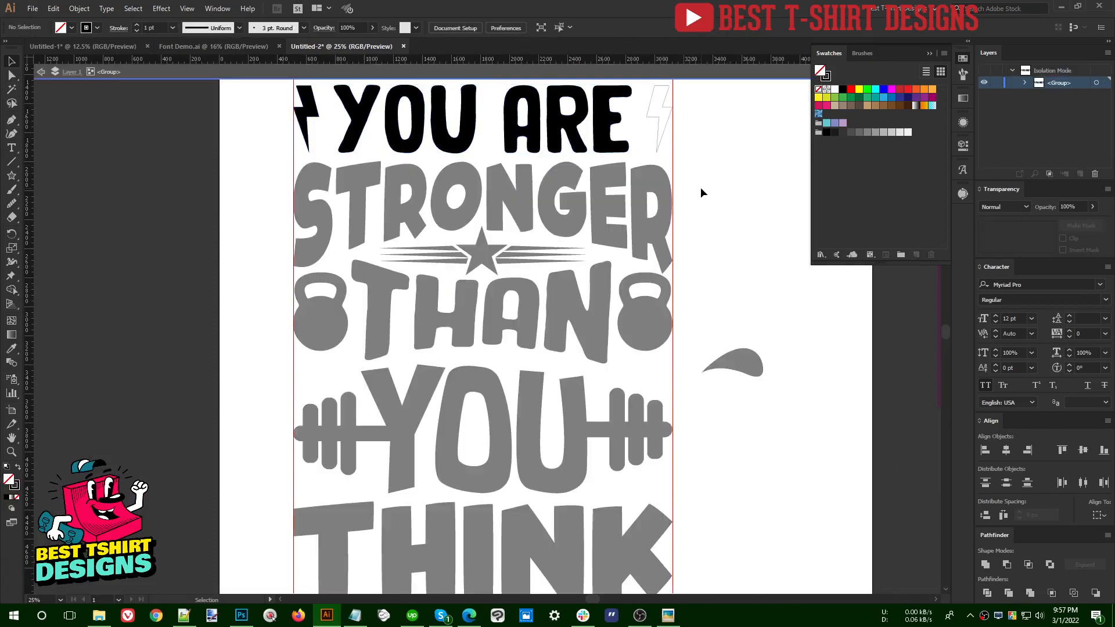
key("ctrl+z")
scroll(700, 193, "up", 2)
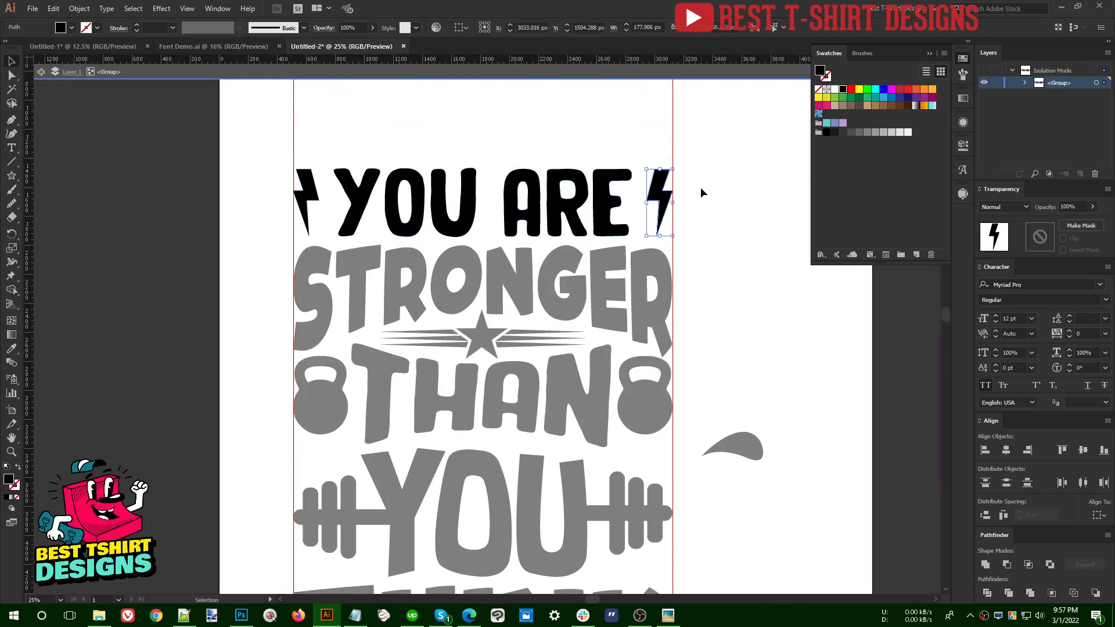
scroll(690, 192, "up", 1)
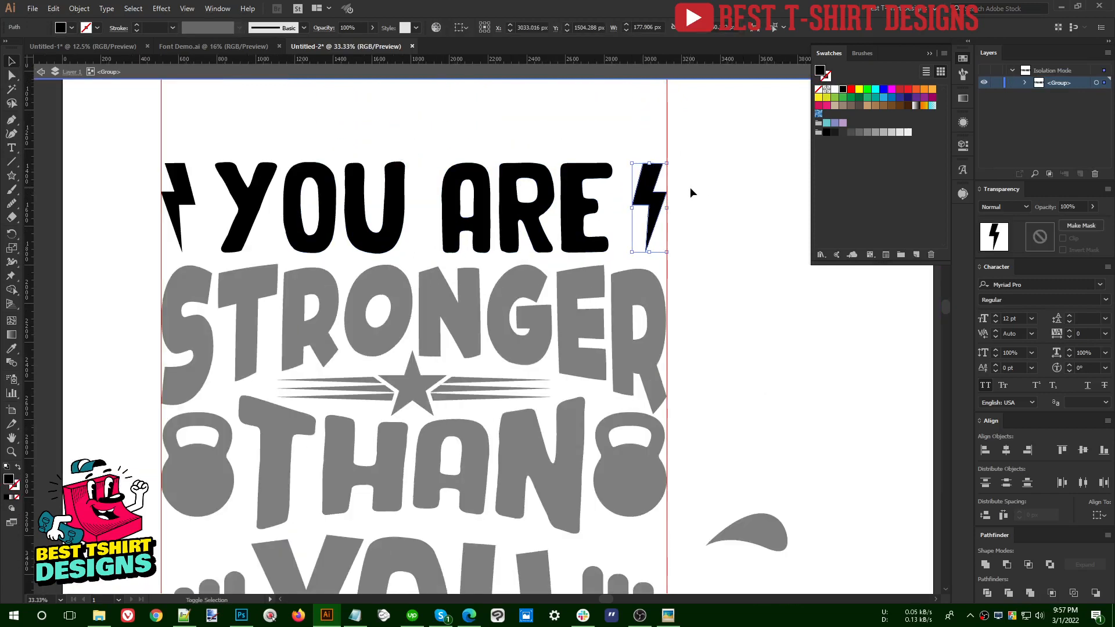
key("shift+Left")
key("shift+Left")
Nudge the left lightning bolt 40 px inward and exit the group's isolation mode
left_click(169, 206)
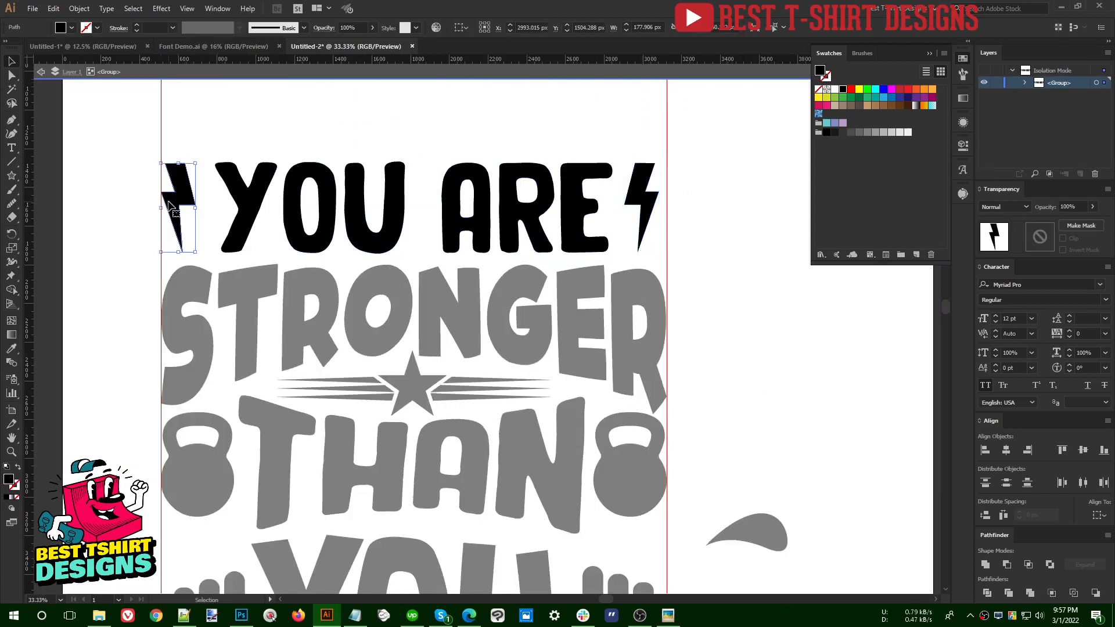
key("shift+Right")
key("shift+Right")
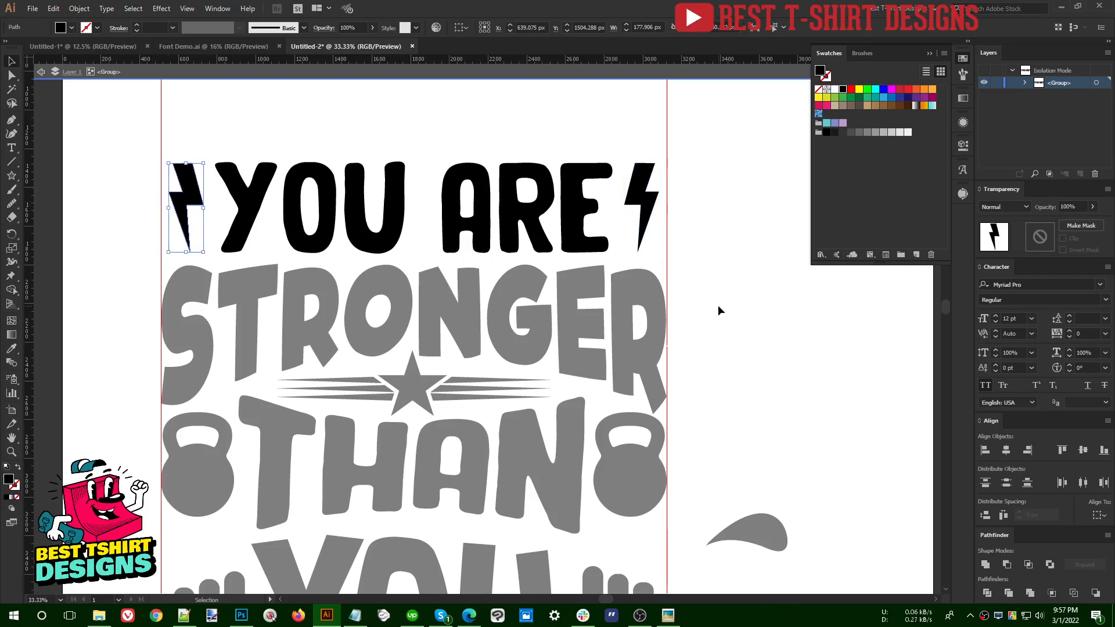
double_click(717, 305)
Scale down and rotate the teardrop, and place it between the right kettlebell and the right end of the barbell
scroll(766, 411, "down", 2)
left_click_drag(767, 411, 645, 430)
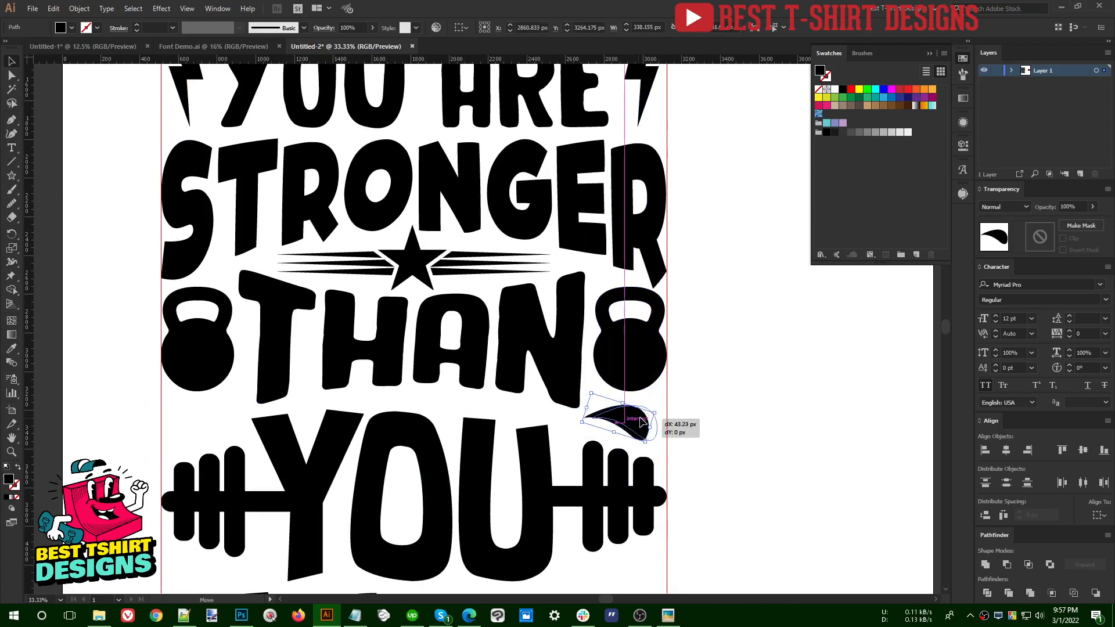
left_click(727, 426)
Place a mirrored copy of the teardrop above the left end of the barbell
scroll(715, 416, "down", 2)
left_click_drag(648, 344, 213, 326)
key("o")
left_click(102, 184)
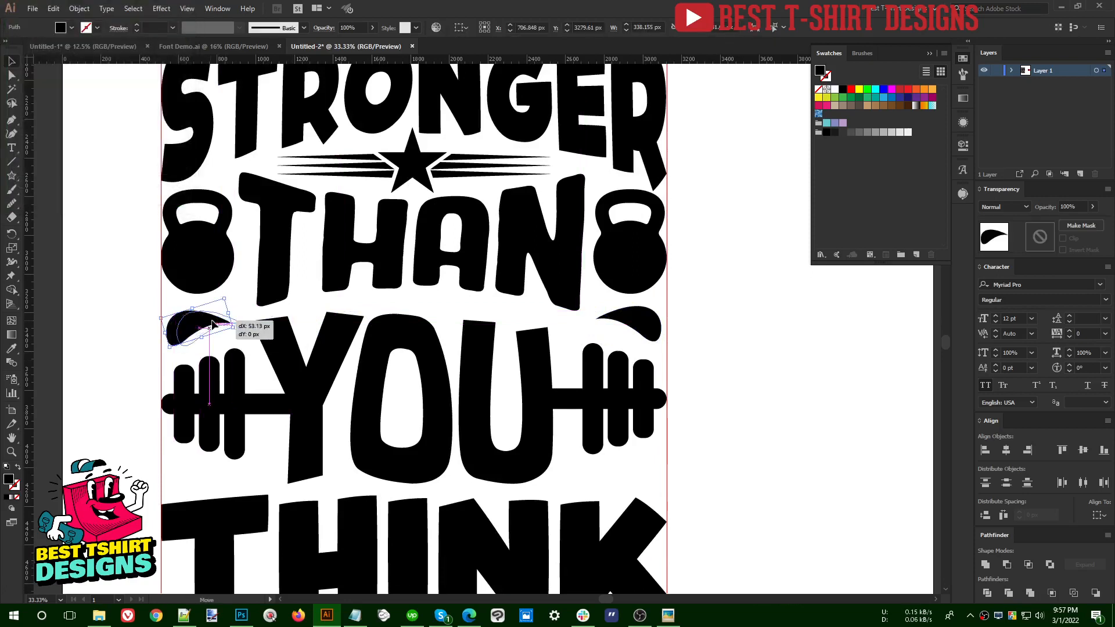
Align the two teardrops with each other, group them, and center the pair horizontally on the THAN row
left_click(640, 332, "shift")
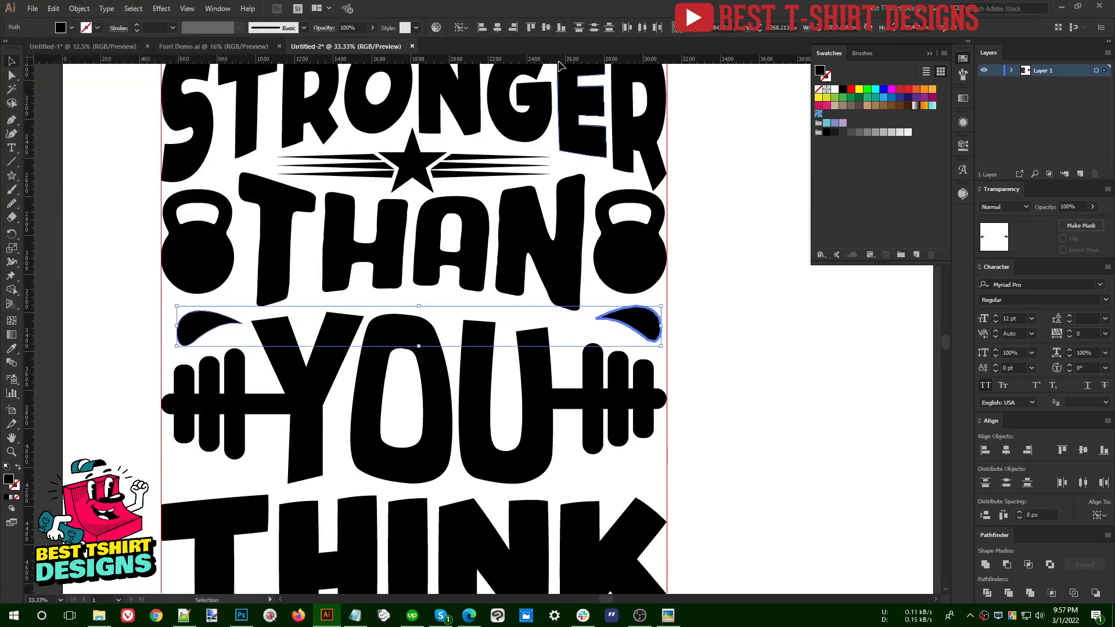
key("a")
key("ctrl+g")
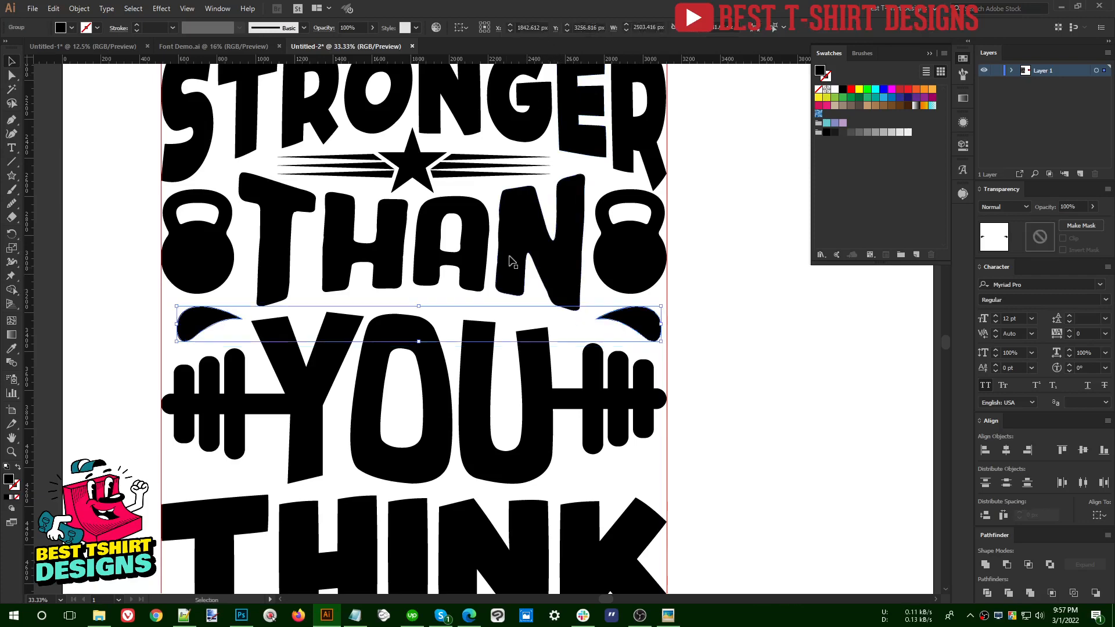
left_click(473, 245, "shift")
left_click(476, 248)
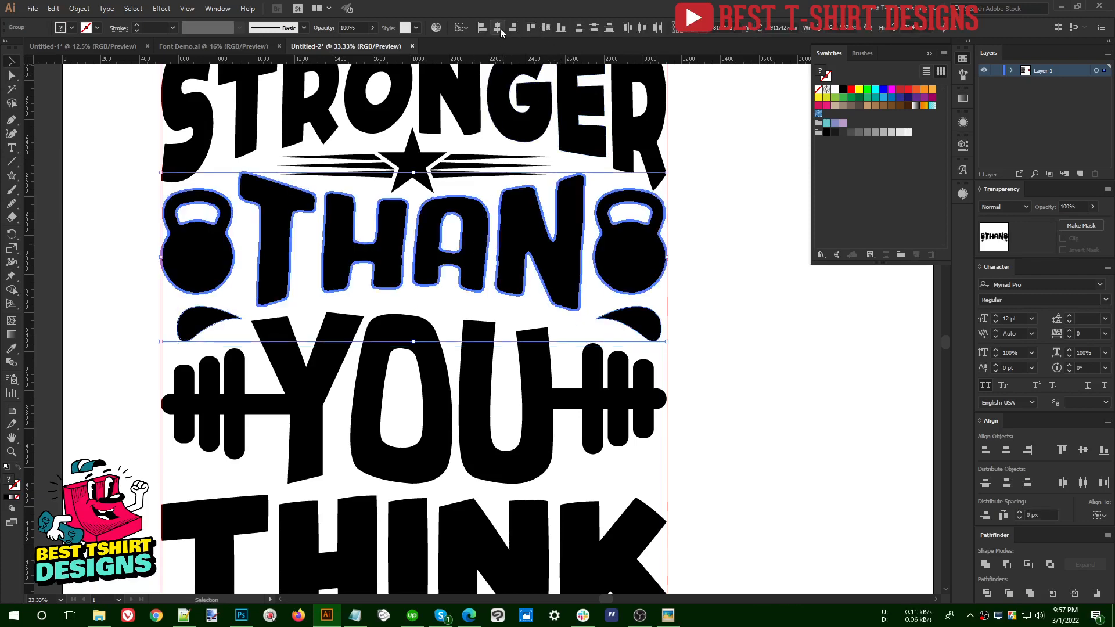
left_click(730, 342)
Try a copy of the teardrop pair in the gap between YOU and THINK, and delete it
scroll(552, 319, "down", 1)
scroll(682, 401, "up", 2)
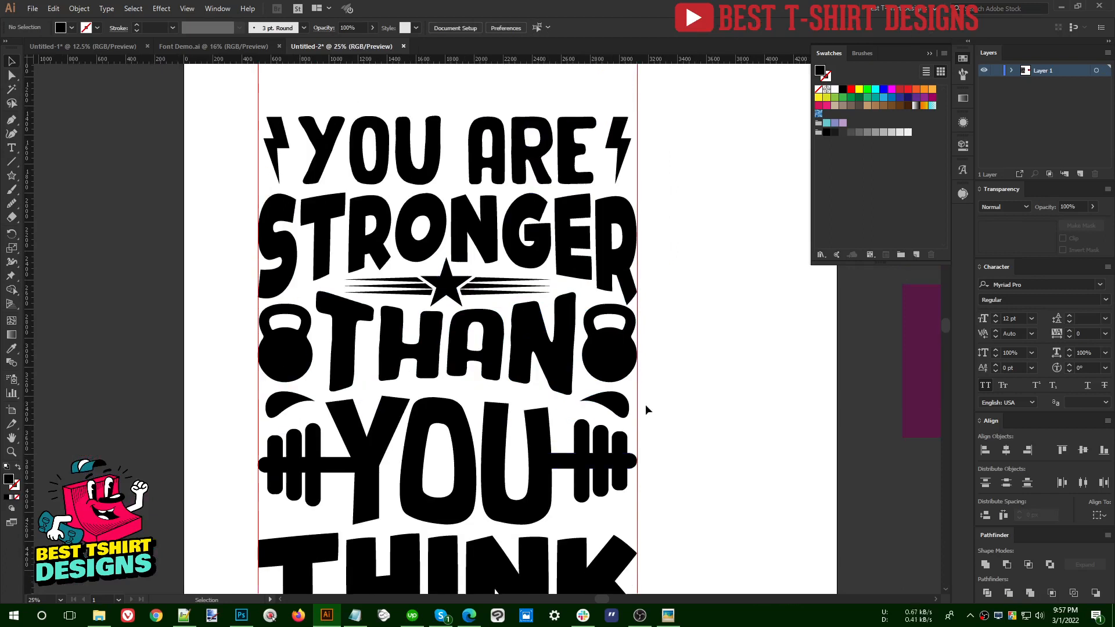
left_click_drag(614, 411, 608, 527)
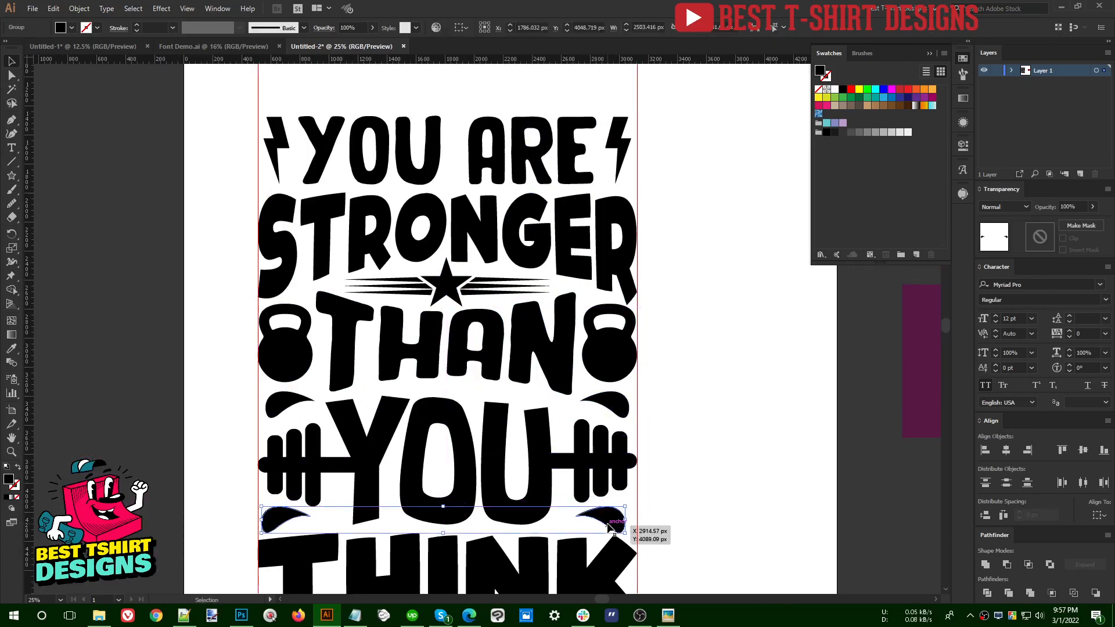
key("Delete")
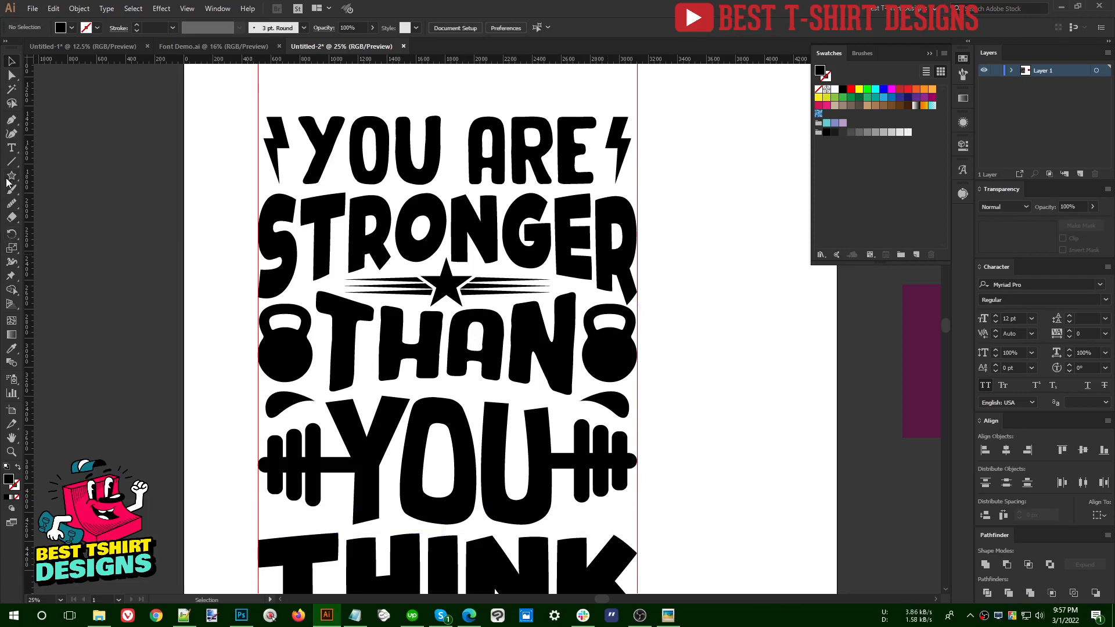
Build a four-point sparkle from two crossed thin black ellipses between the barbell's right end and the K of THINK
left_click_drag(8, 180, 87, 203)
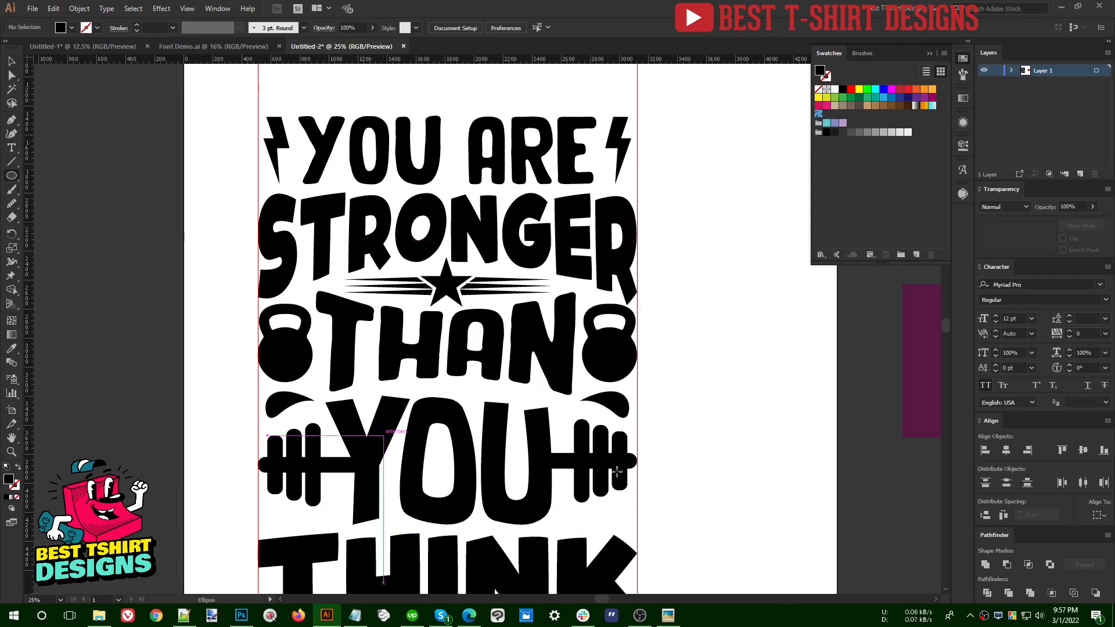
scroll(632, 454, "down", 4)
scroll(633, 454, "up", 2)
left_click_drag(546, 355, 667, 402)
scroll(731, 407, "down", 1)
key("v")
scroll(656, 395, "up", 3)
left_click(689, 378, "shift")
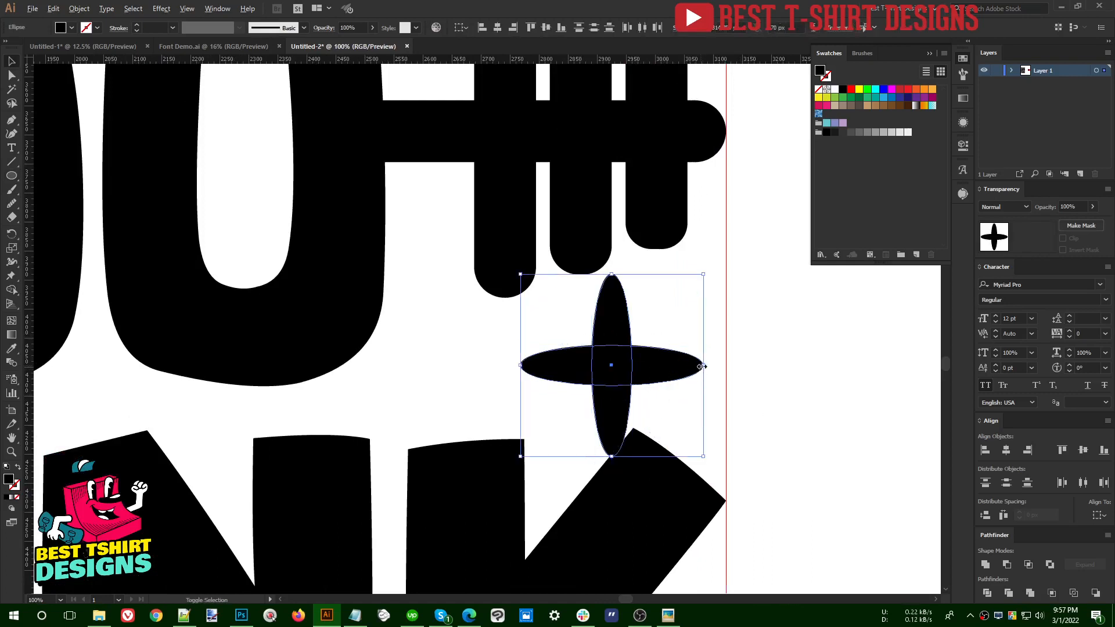
Copy the sparkle to the opposite side, between the barbell's left end and the T of THINK
left_click_drag(702, 366, 221, 367)
scroll(676, 368, "down", 3)
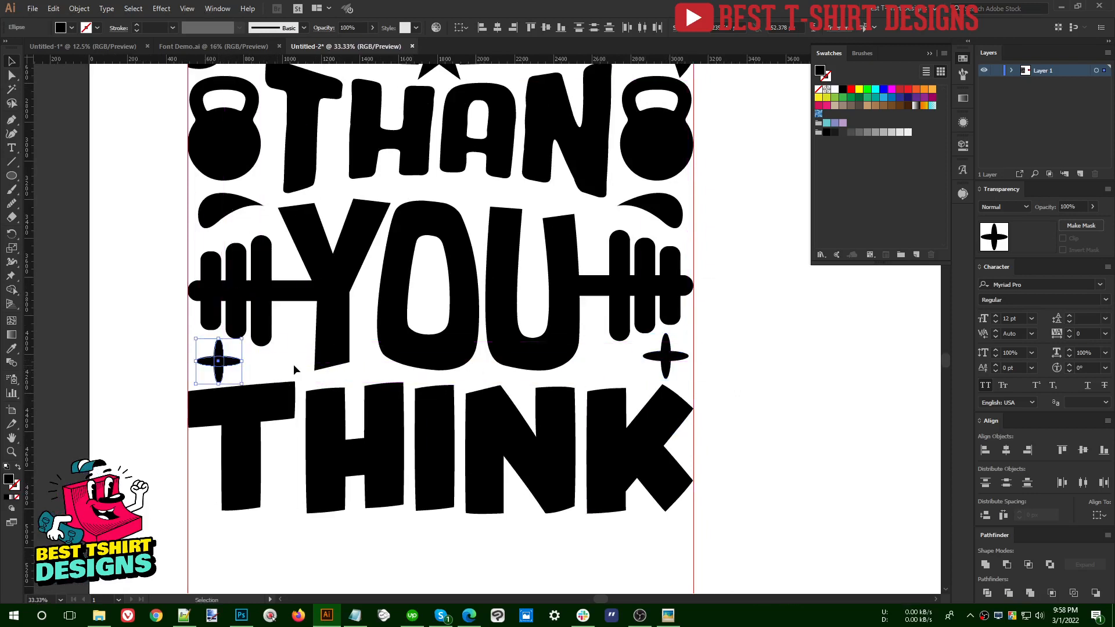
left_click(294, 364)
Start an ellipse near the gap above the H of THINK
key("l")
scroll(323, 388, "up", 1)
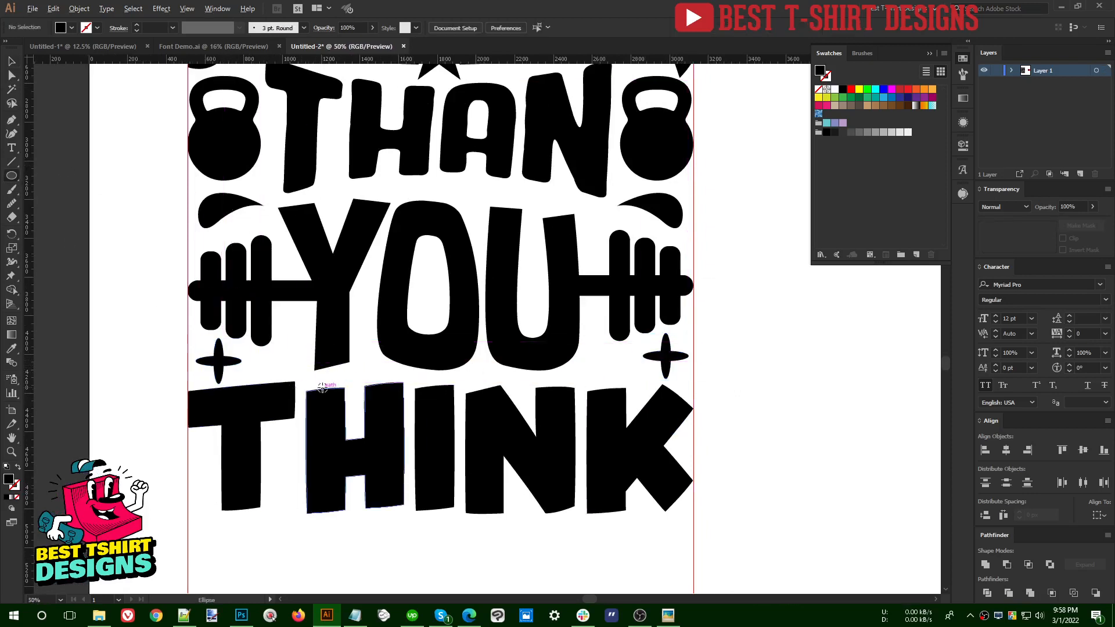